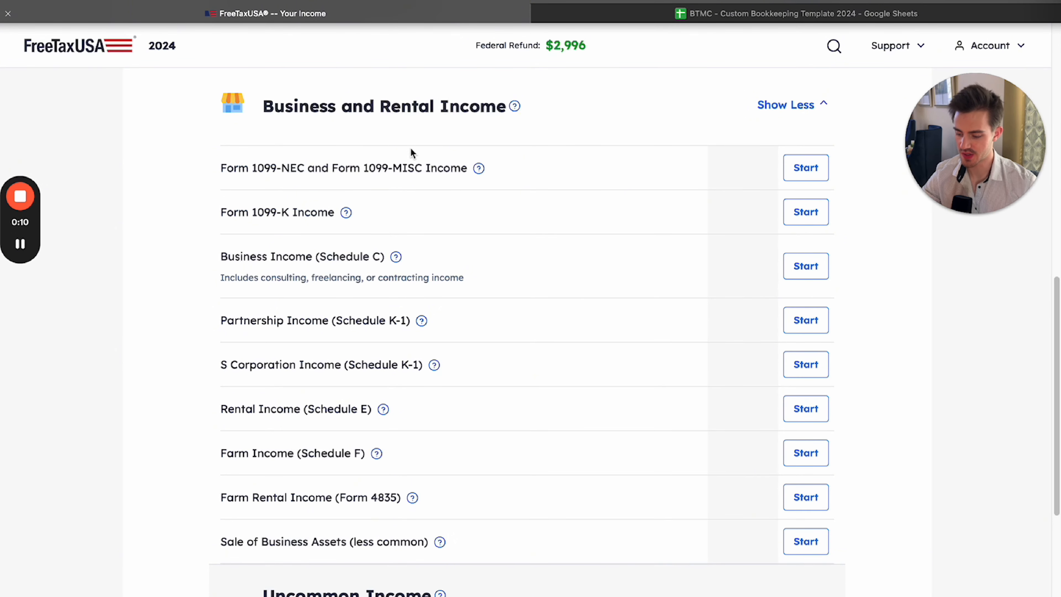
Review the Form 1099-NEC, 1099-MISC and 1099-K entries under Business and Rental Income
drag(222, 168, 421, 168)
click(260, 170)
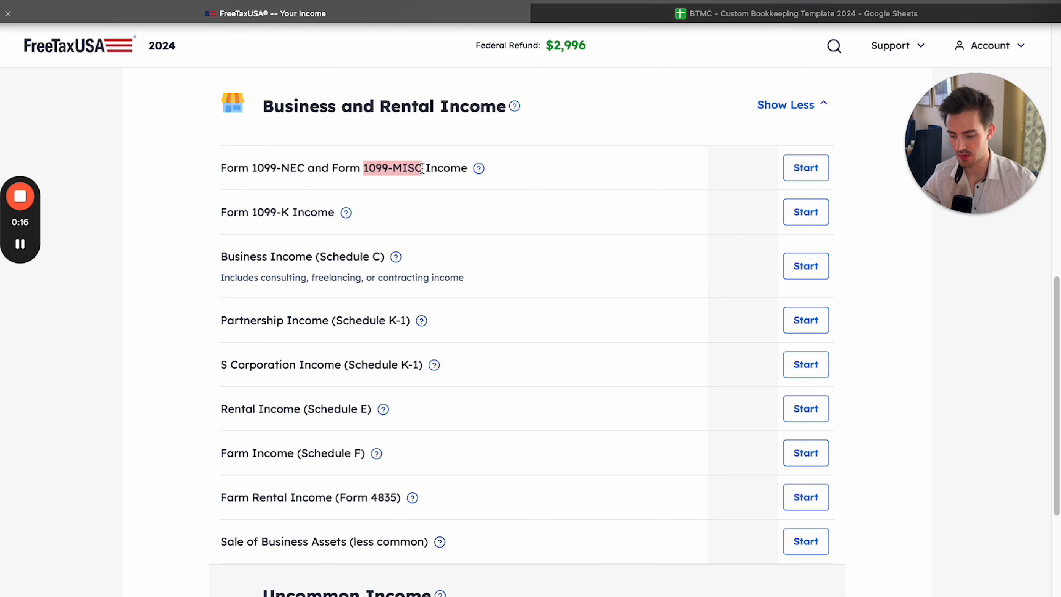
click(421, 169)
drag(252, 212, 294, 214)
click(294, 214)
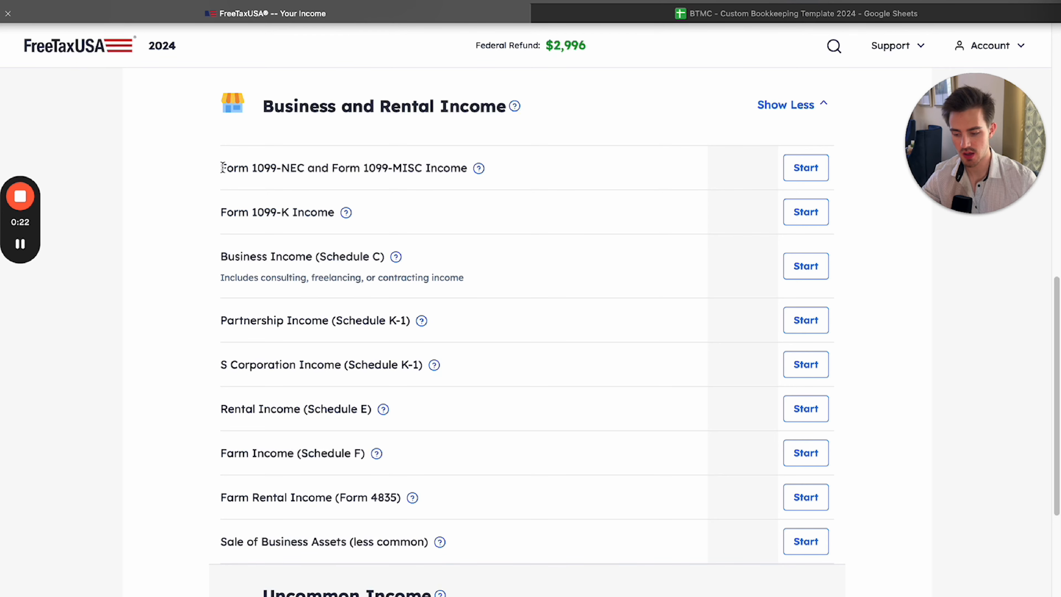
drag(221, 167, 376, 212)
click(379, 212)
drag(216, 169, 855, 220)
click(858, 218)
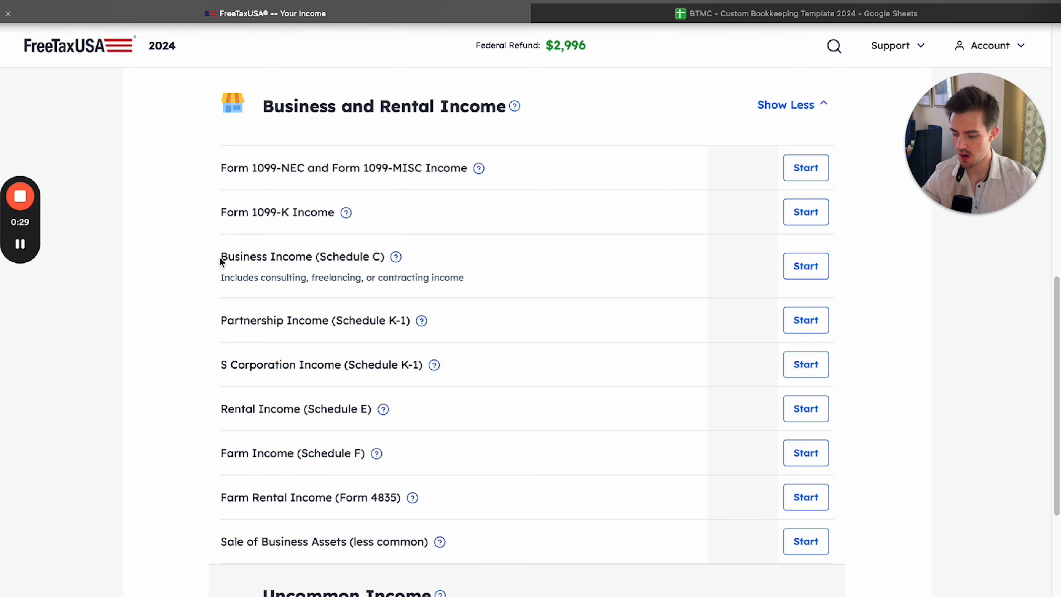
Start the Business Income (Schedule C) section of the tax return
drag(220, 257, 317, 258)
click(316, 258)
drag(233, 256, 336, 257)
click(336, 256)
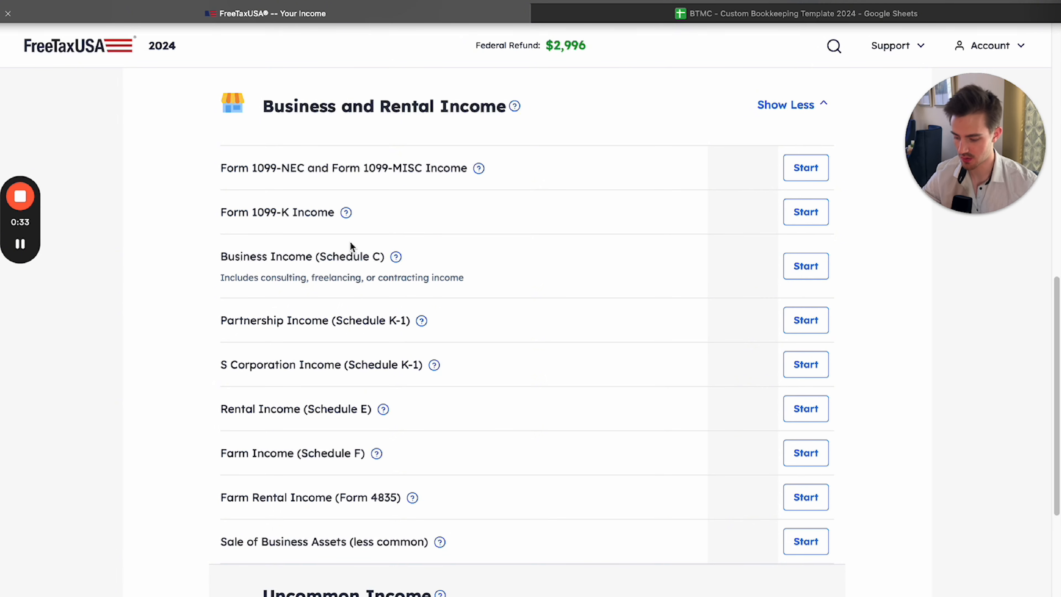
click(805, 266)
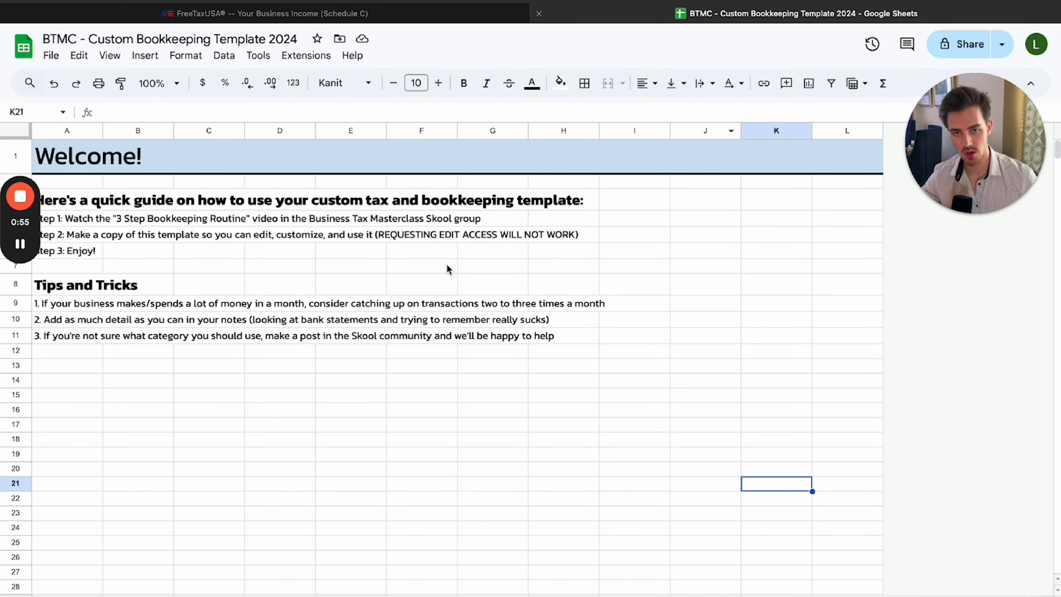
Review the bookkeeping template in Google Sheets, including its welcome page, monthly transaction tables and Summary Page tax categories
click(89, 159)
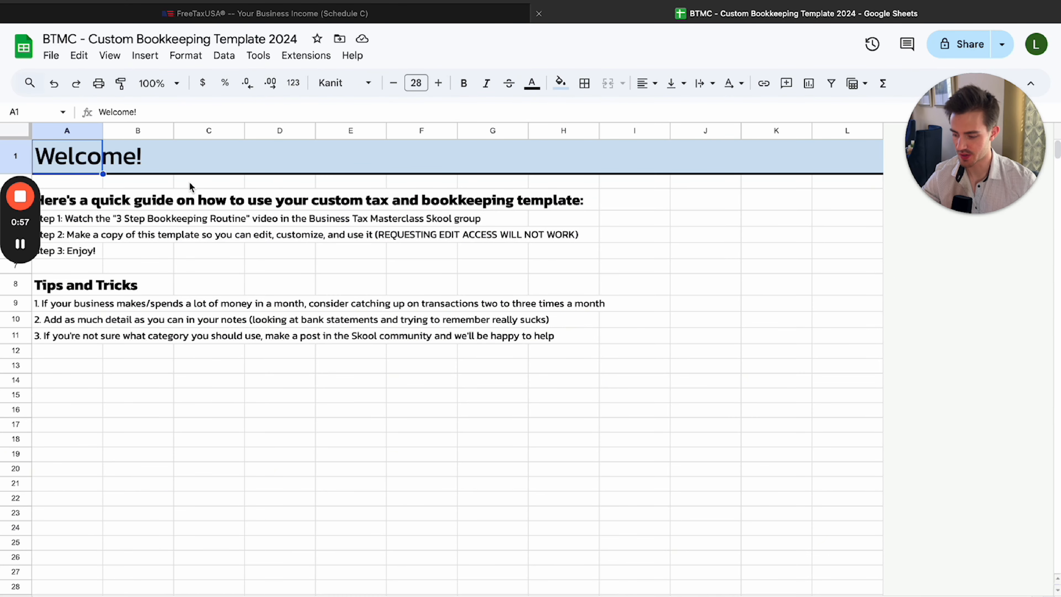
click(259, 595)
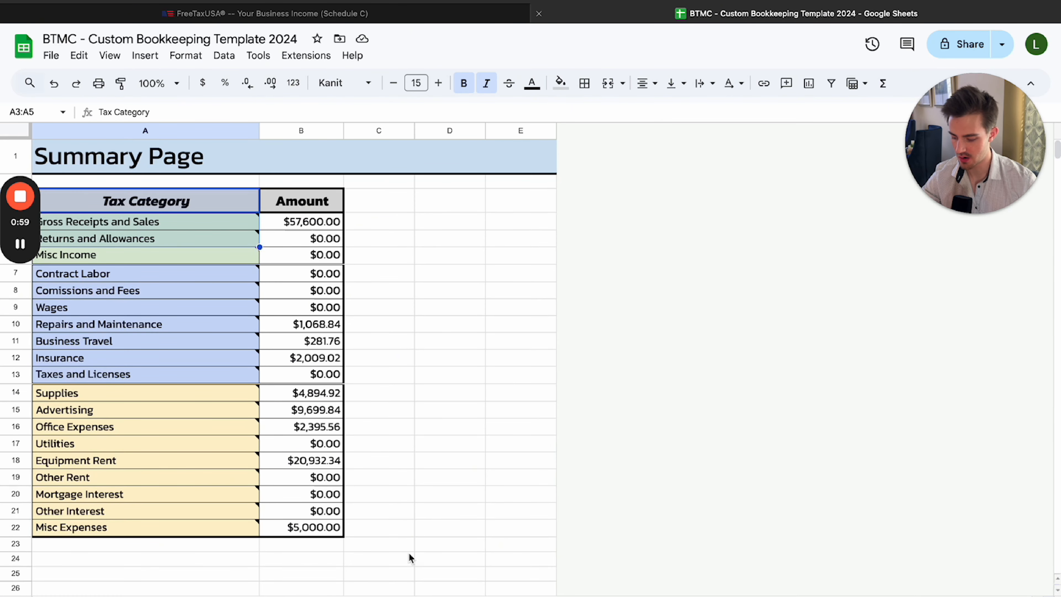
click(392, 595)
click(455, 595)
key(alt+Down)
key(alt+Down)
key(alt+Down)
key(alt+Down)
key(alt+Down)
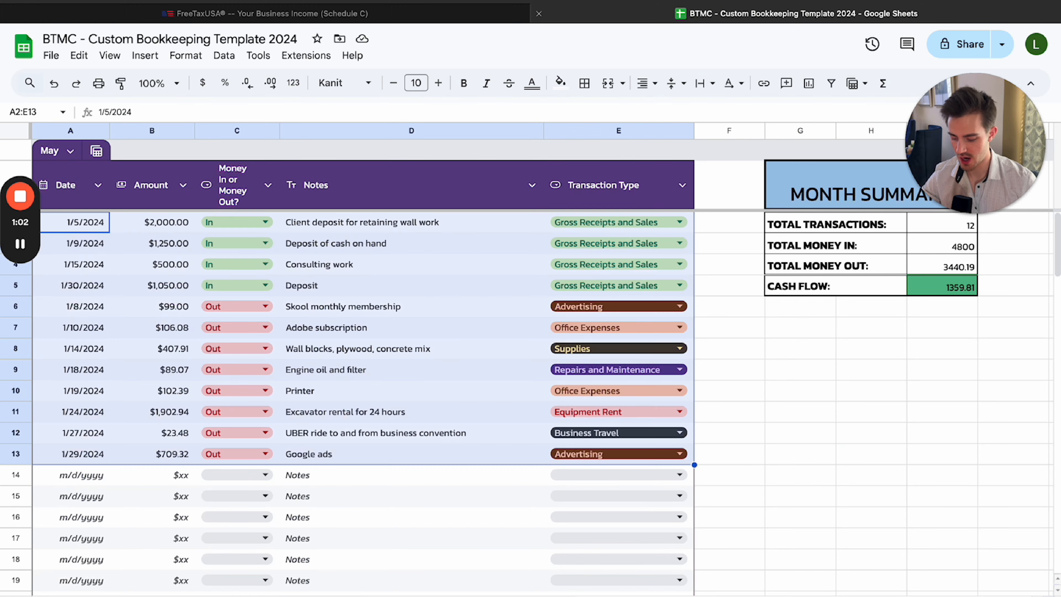
key(alt+Down)
key(alt+Down)
key(alt+Down)
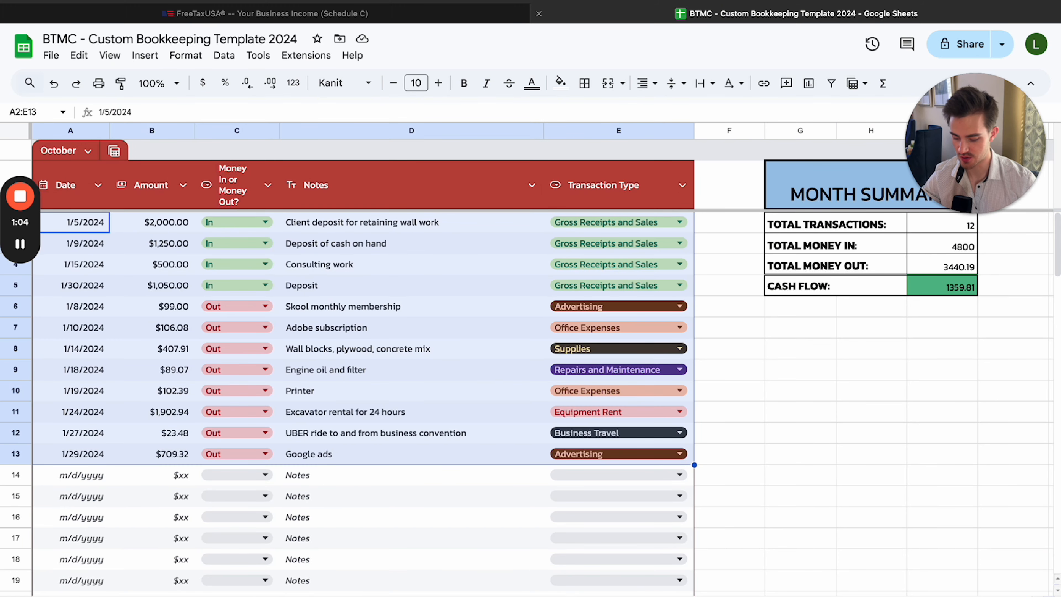
click(258, 595)
drag(74, 153, 340, 530)
click(397, 495)
Switch back to FreeTaxUSA and add a business on the Schedule C page
key(ctrl+shift+Tab)
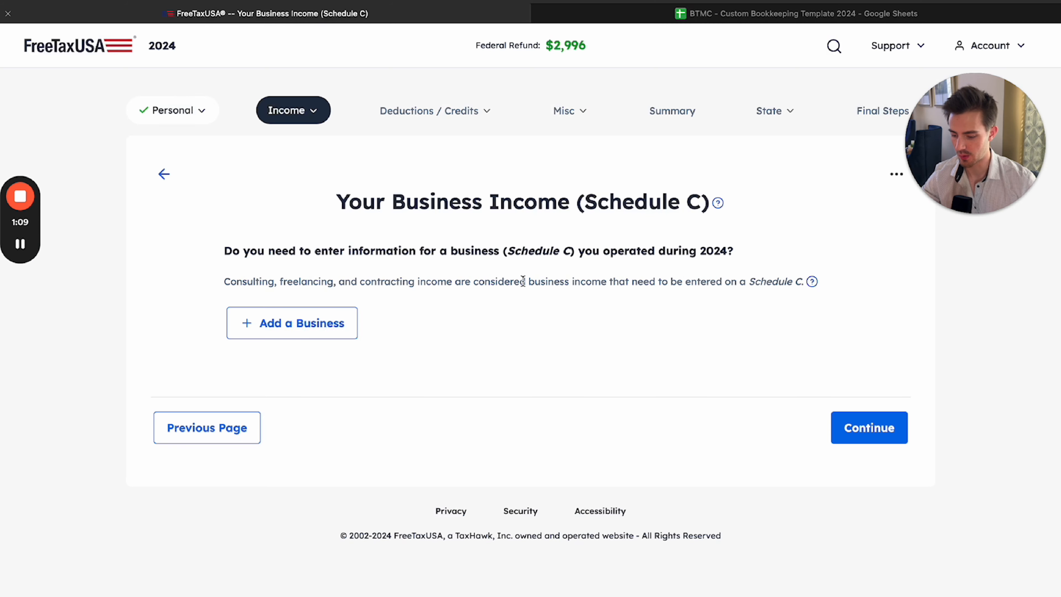
drag(362, 202, 577, 206)
click(675, 297)
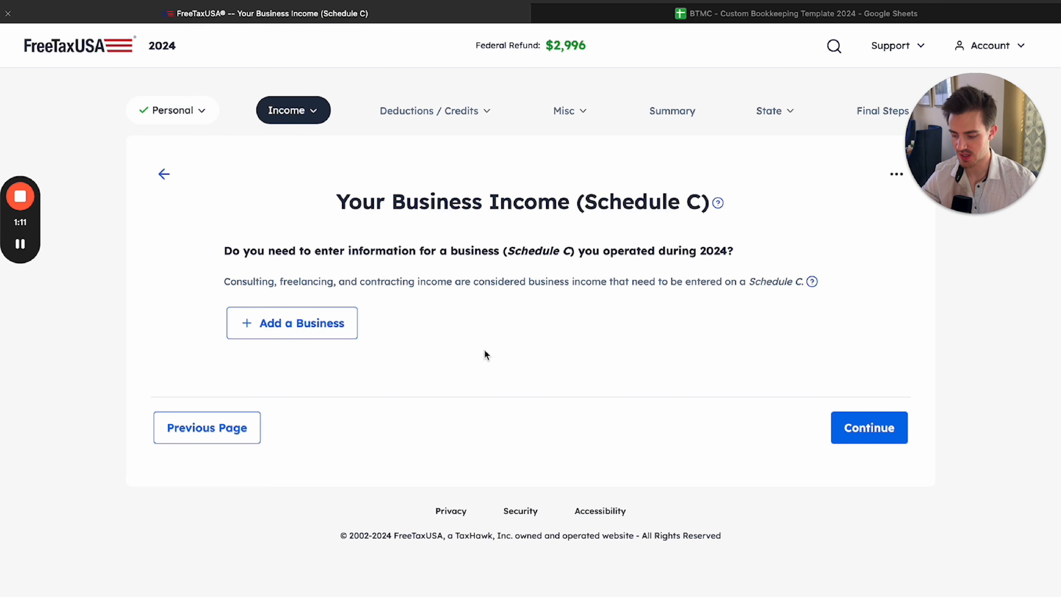
click(267, 322)
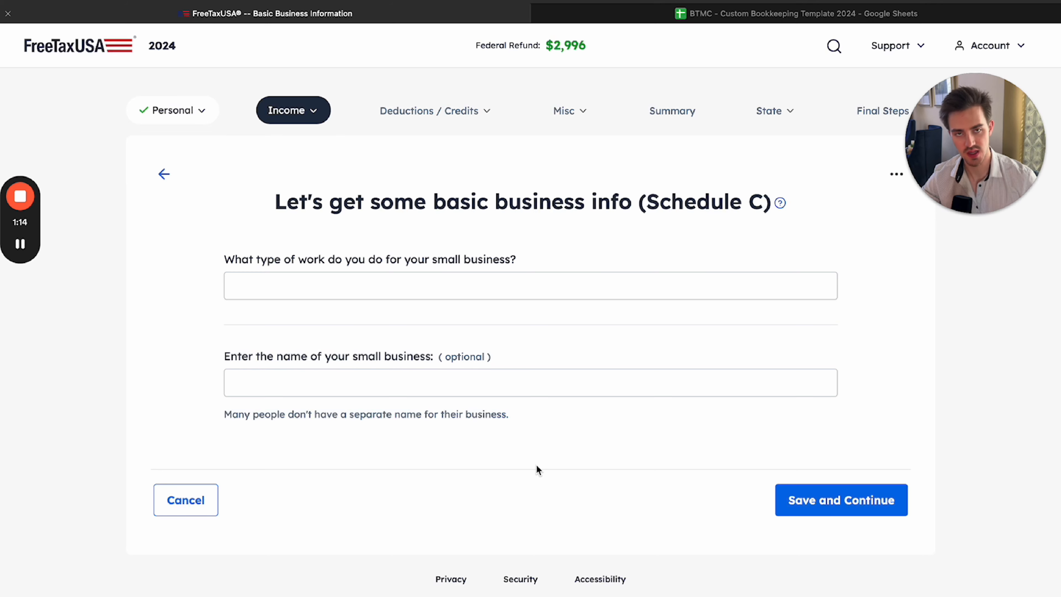
Enter "Financial consultant" as the type of work, fill in the small business name, and save the basic business info
mouse_move(227, 264)
mouse_down()
mouse_move(553, 270)
mouse_move(226, 266)
mouse_up()
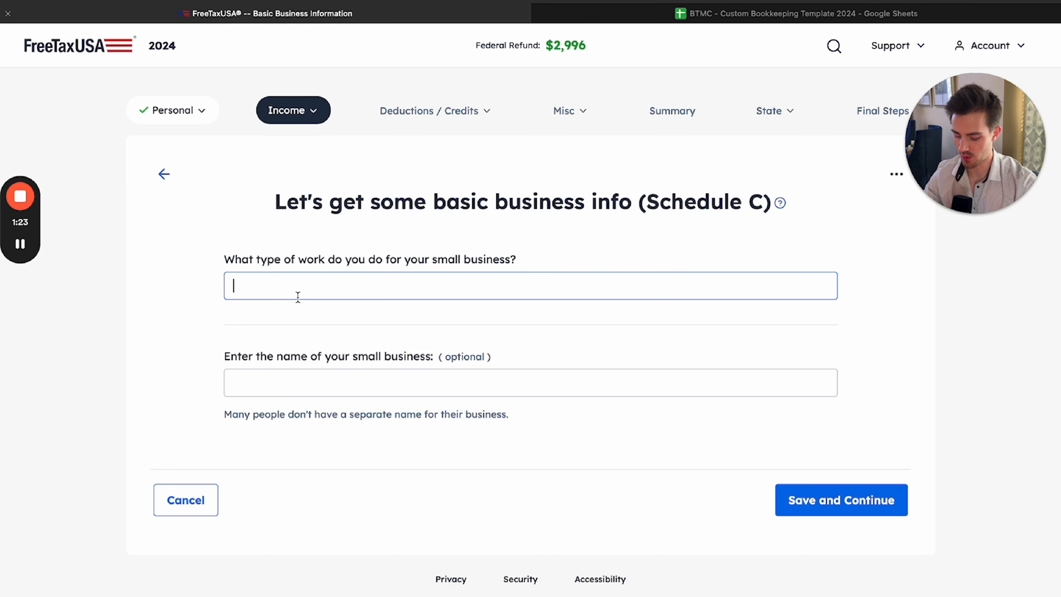
text(Financial consultatn)
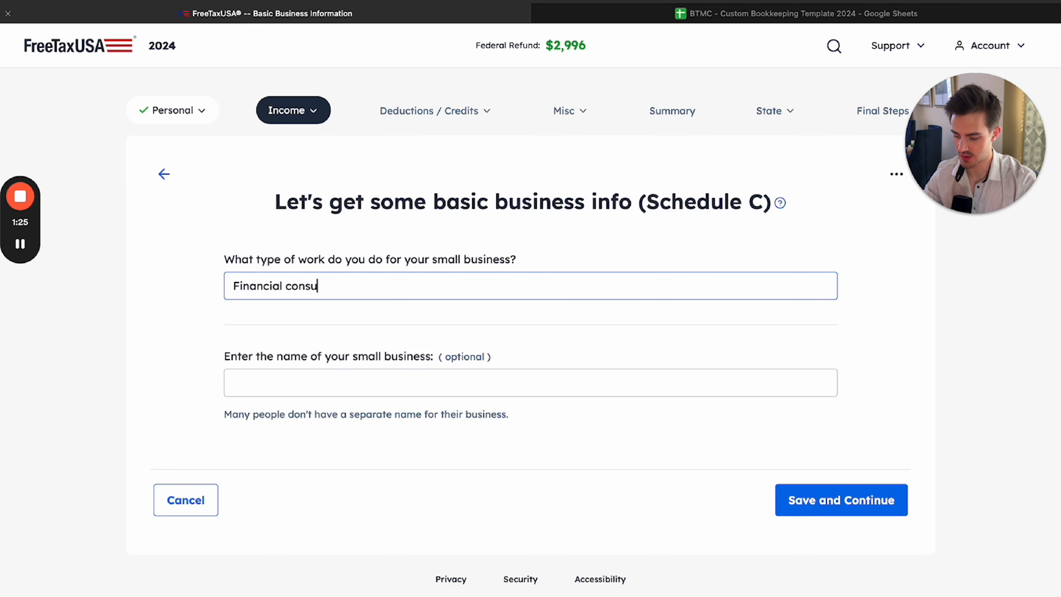
click(397, 250)
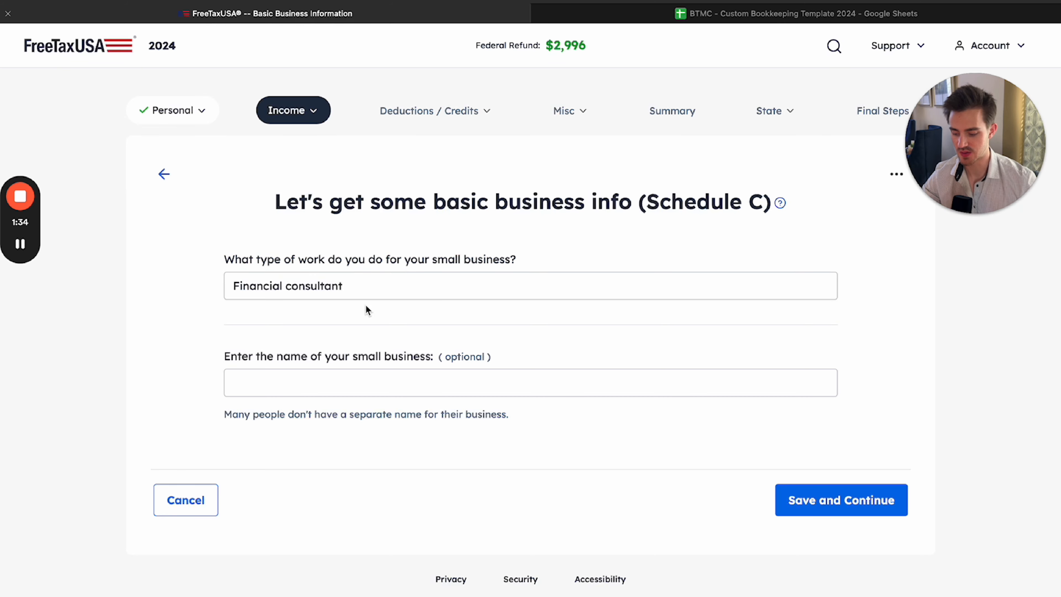
click(358, 381)
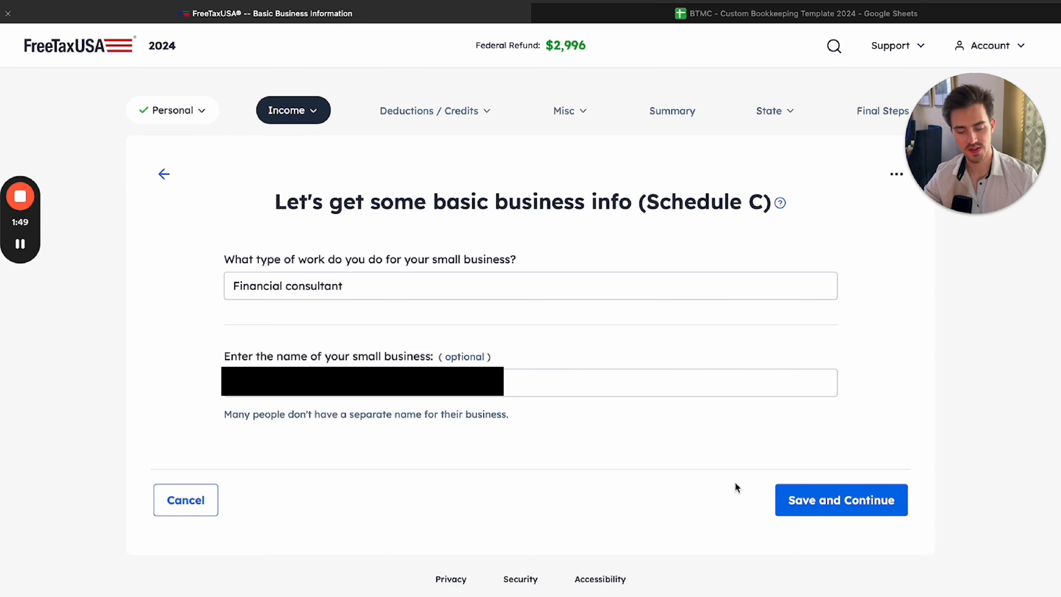
click(835, 500)
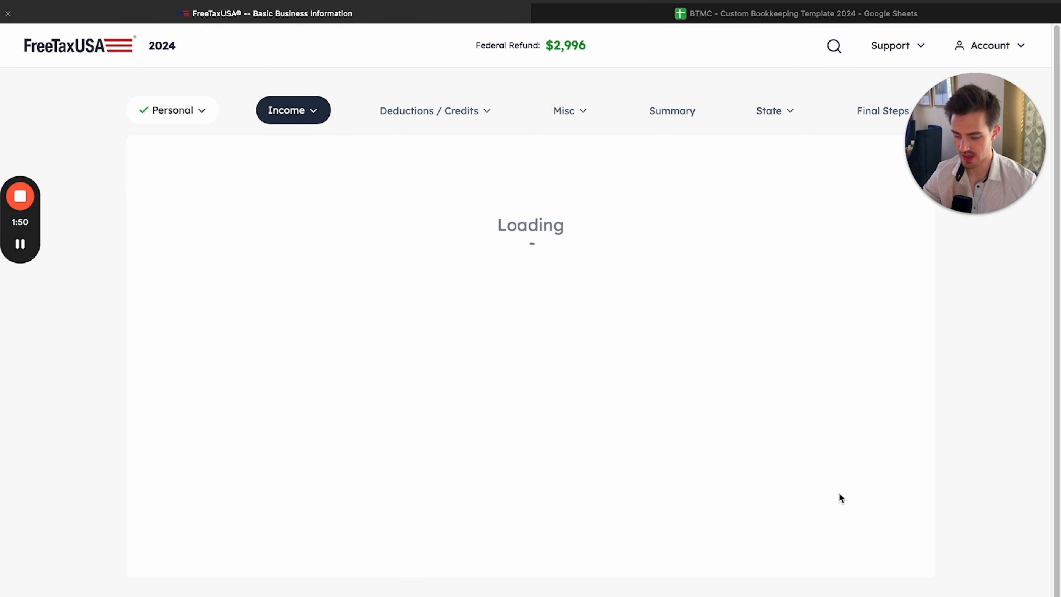
Examine the suggested business codes against the Financial Consultant work type
scroll(670, 379, down, 1)
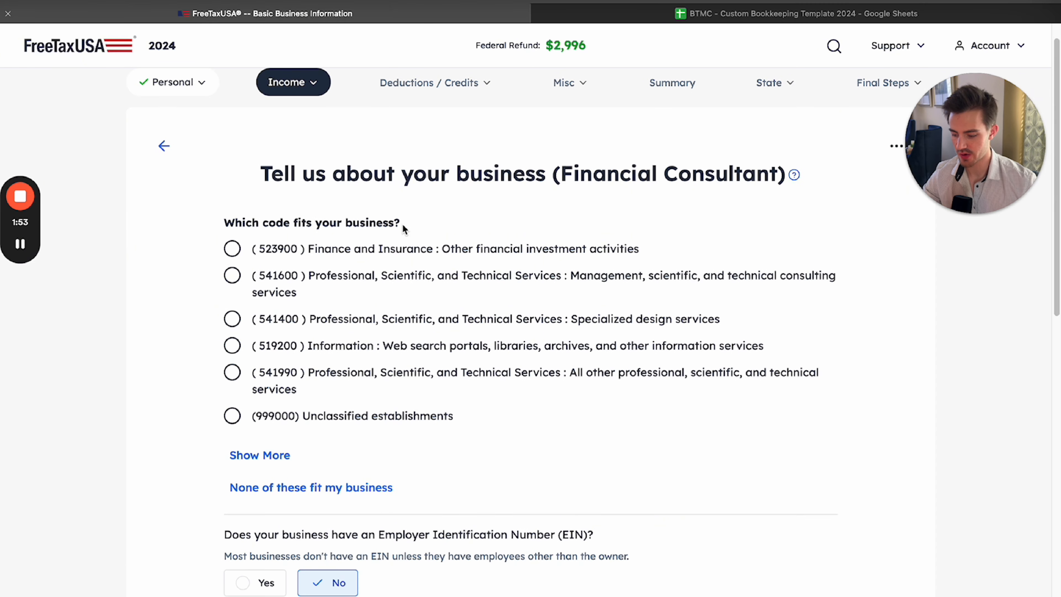
drag(259, 172, 344, 191)
click(343, 193)
drag(210, 225, 354, 253)
click(518, 435)
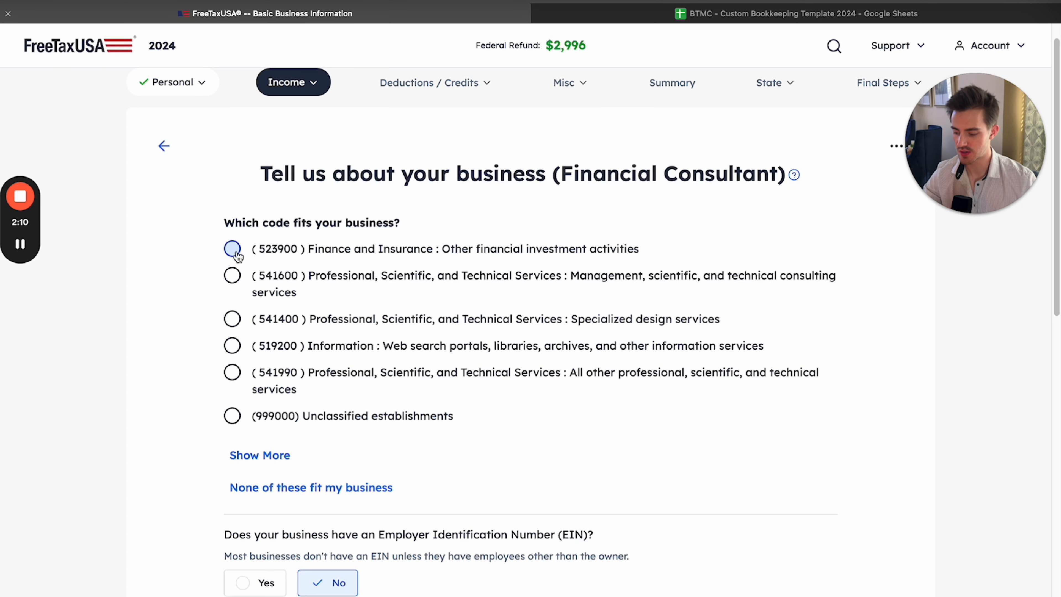
mouse_move(222, 223)
mouse_down()
mouse_move(493, 395)
mouse_move(543, 453)
mouse_move(227, 274)
mouse_move(212, 220)
mouse_up()
click(544, 456)
click(212, 220)
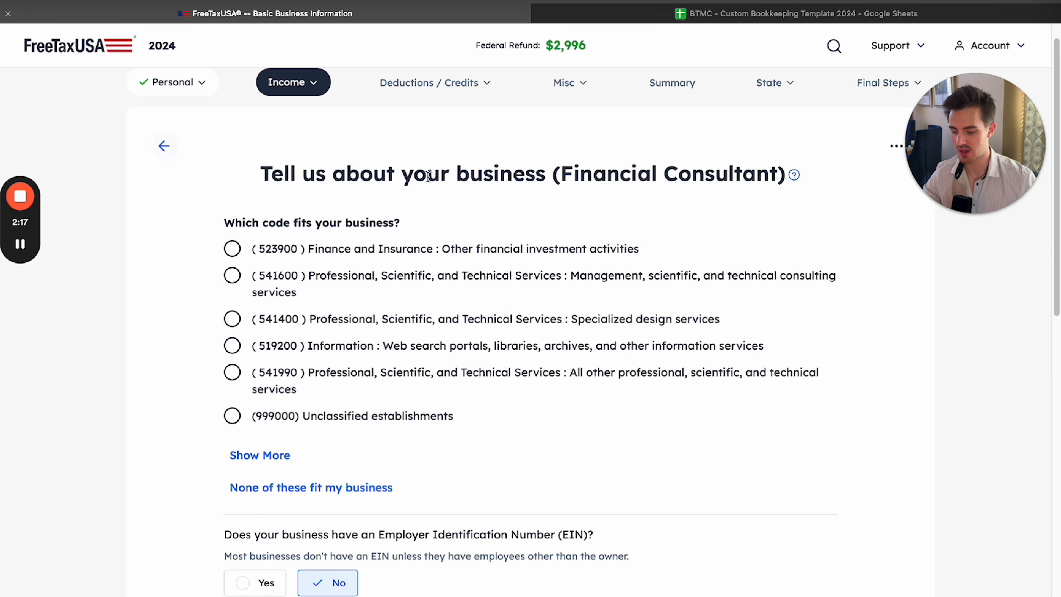
drag(559, 173, 779, 175)
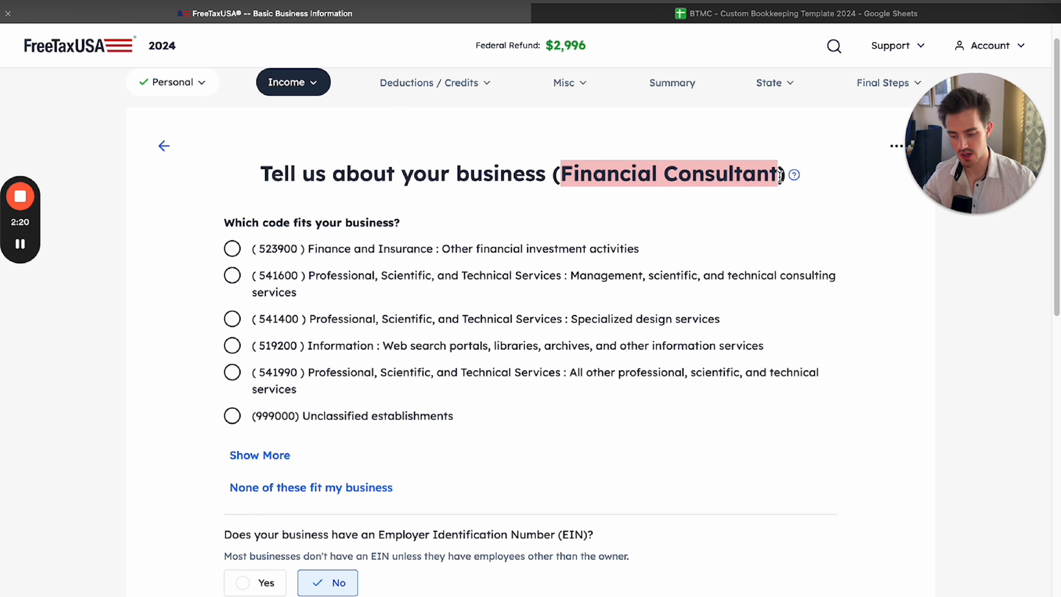
click(755, 193)
drag(554, 176, 665, 177)
click(763, 177)
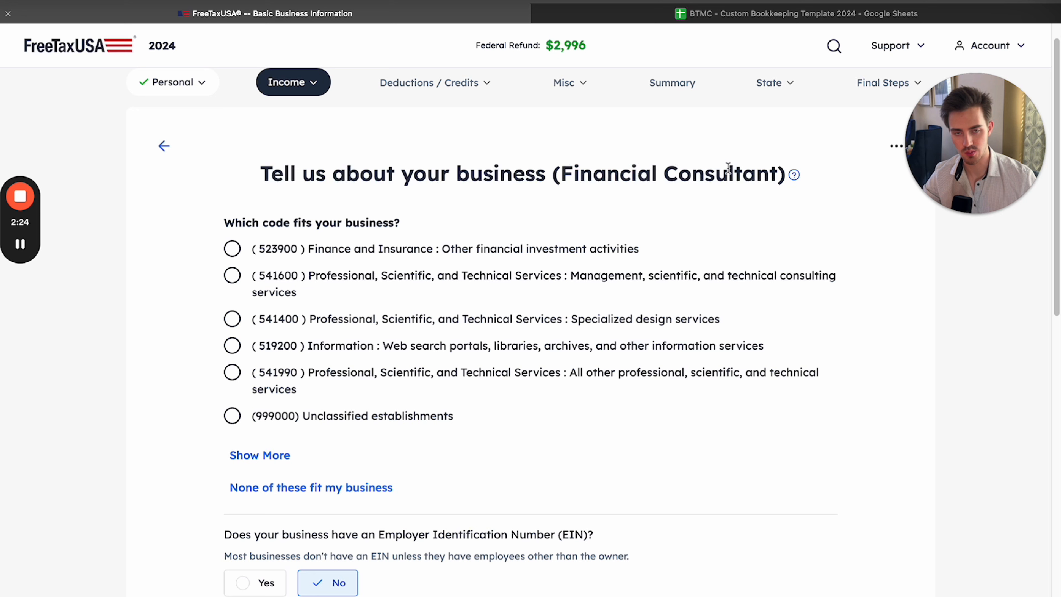
drag(568, 190, 513, 434)
click(546, 423)
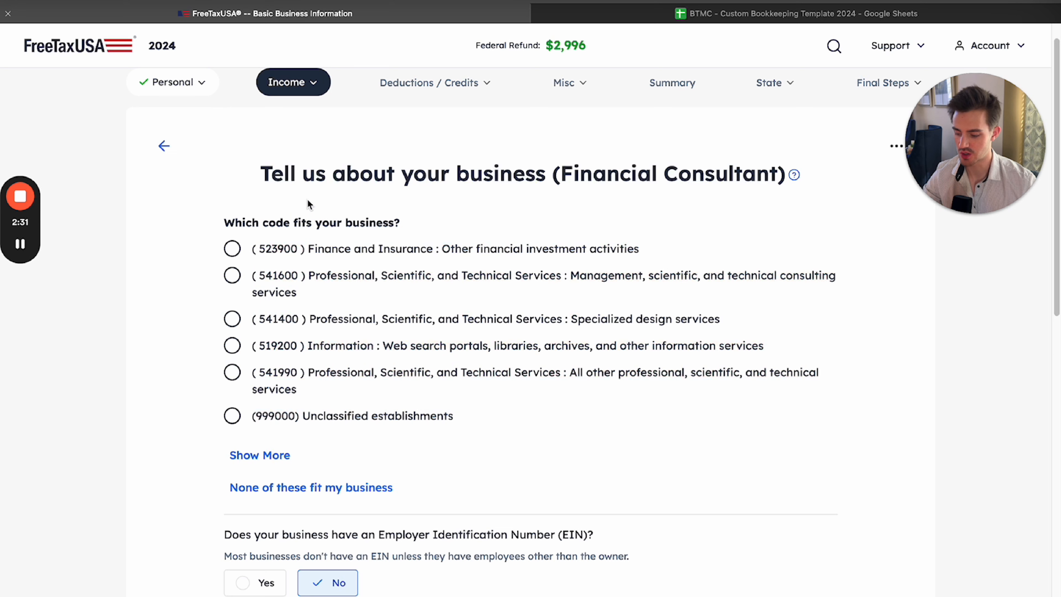
Expand the business code list and choose 523900, Finance and Insurance: Other financial investment activities
drag(221, 209, 536, 419)
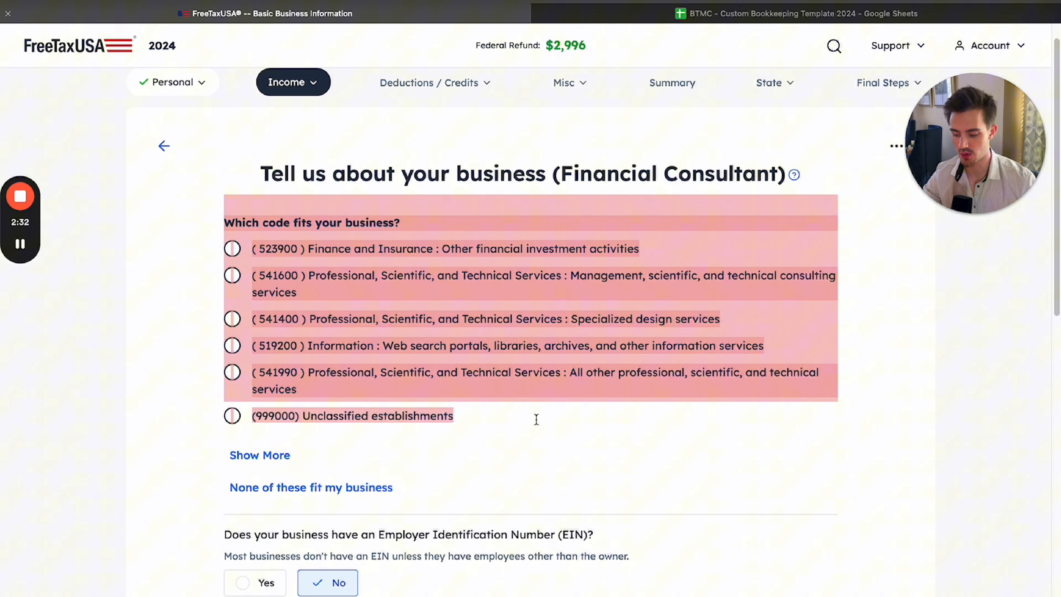
click(549, 429)
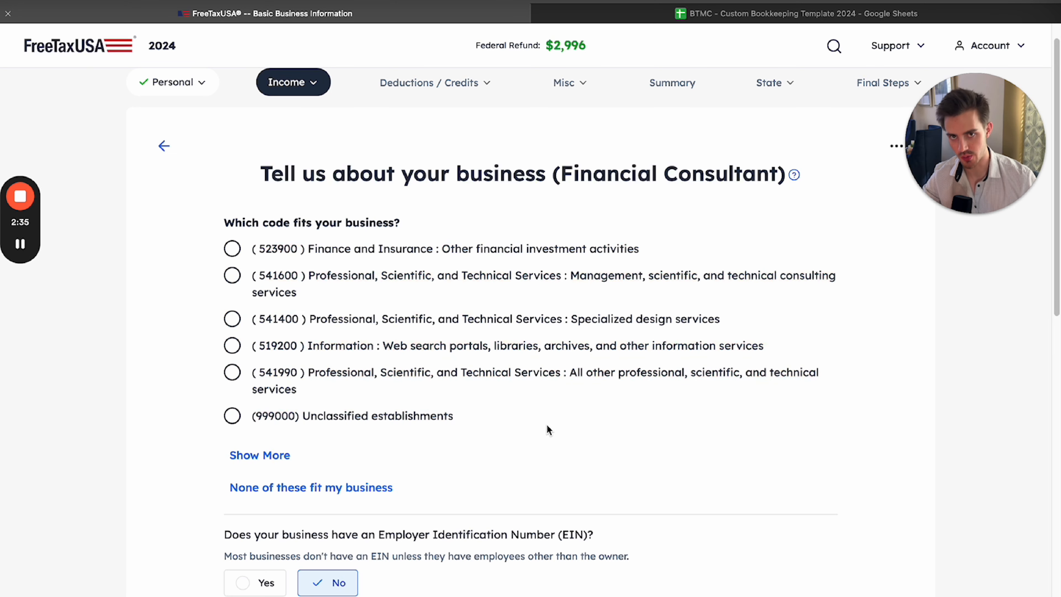
click(259, 455)
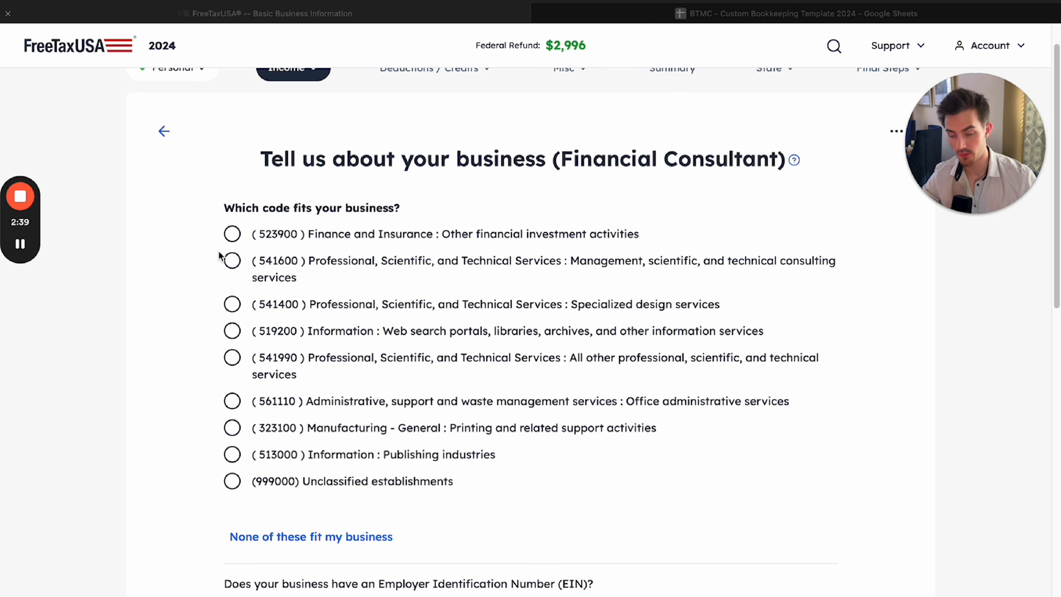
click(232, 234)
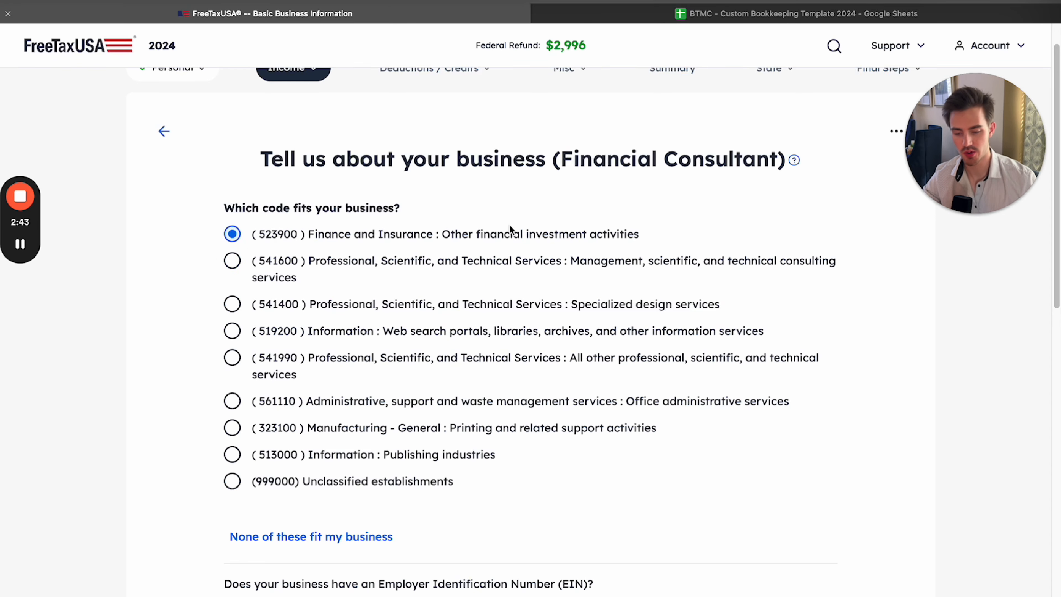
Answer Yes to the business having an Employer Identification Number and enter the Business EIN
scroll(528, 310, down, 8)
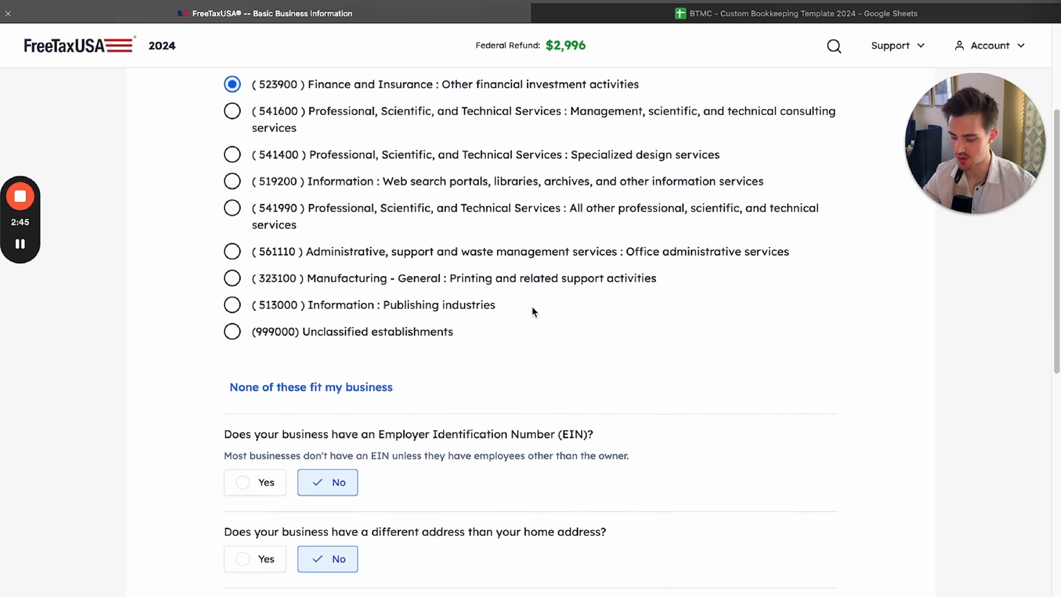
click(247, 309)
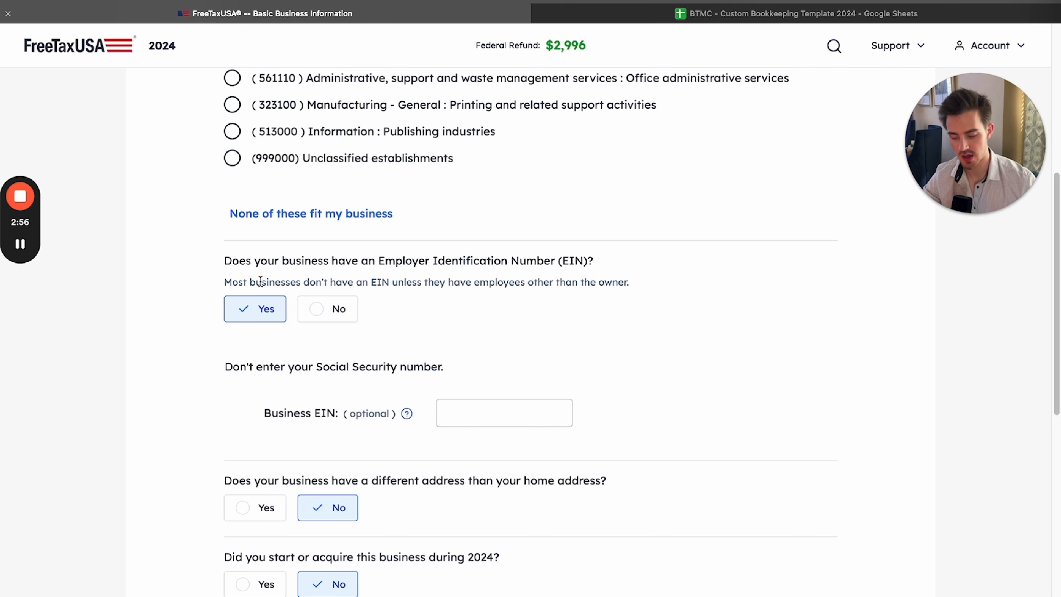
click(505, 420)
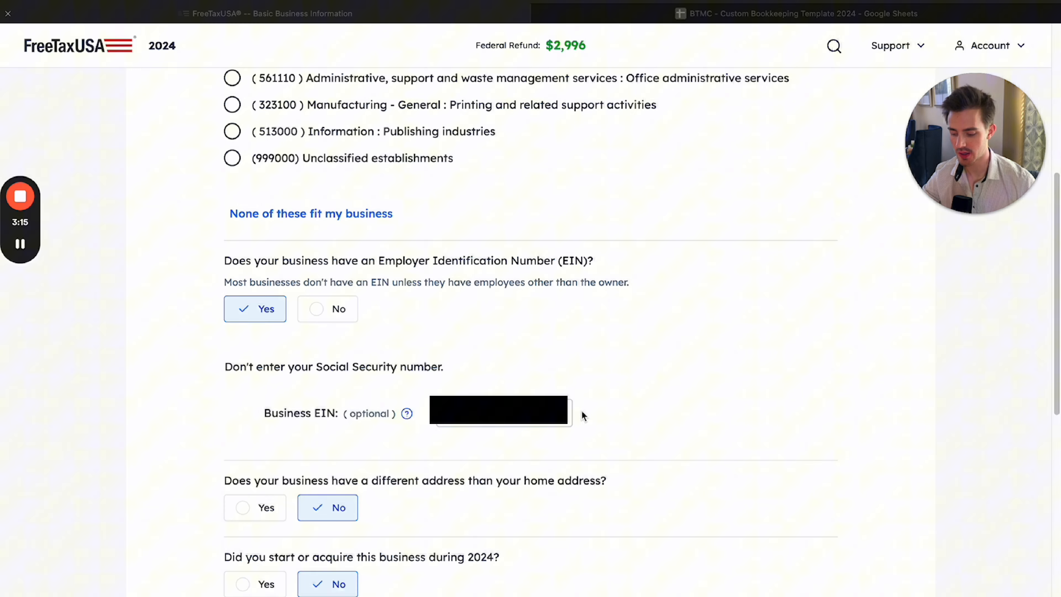
scroll(583, 415, down, 3)
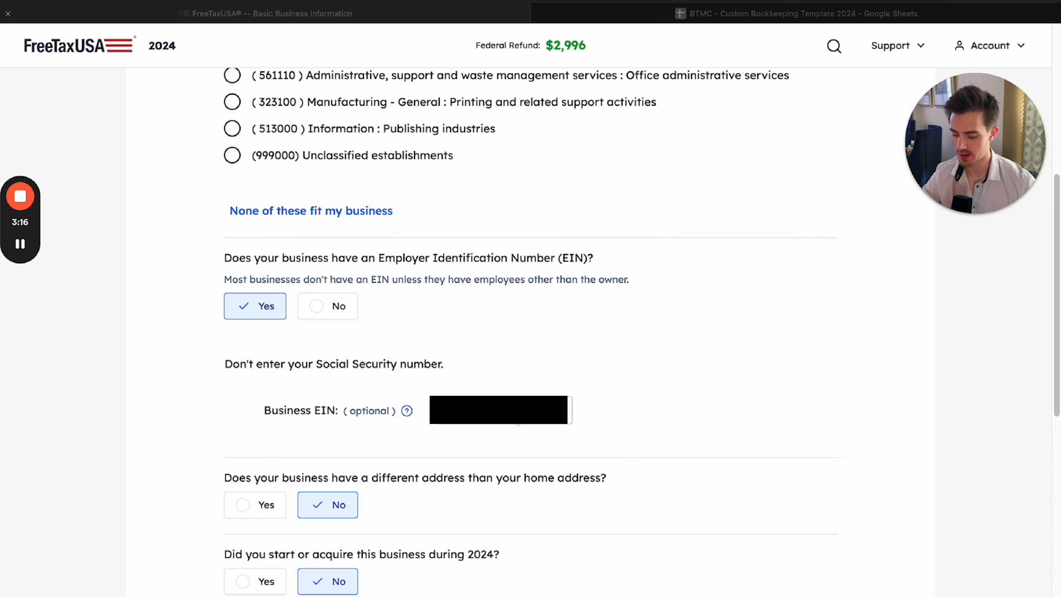
Preview the address fields for a business address different from the home address, and return the answer to No
scroll(518, 404, down, 2)
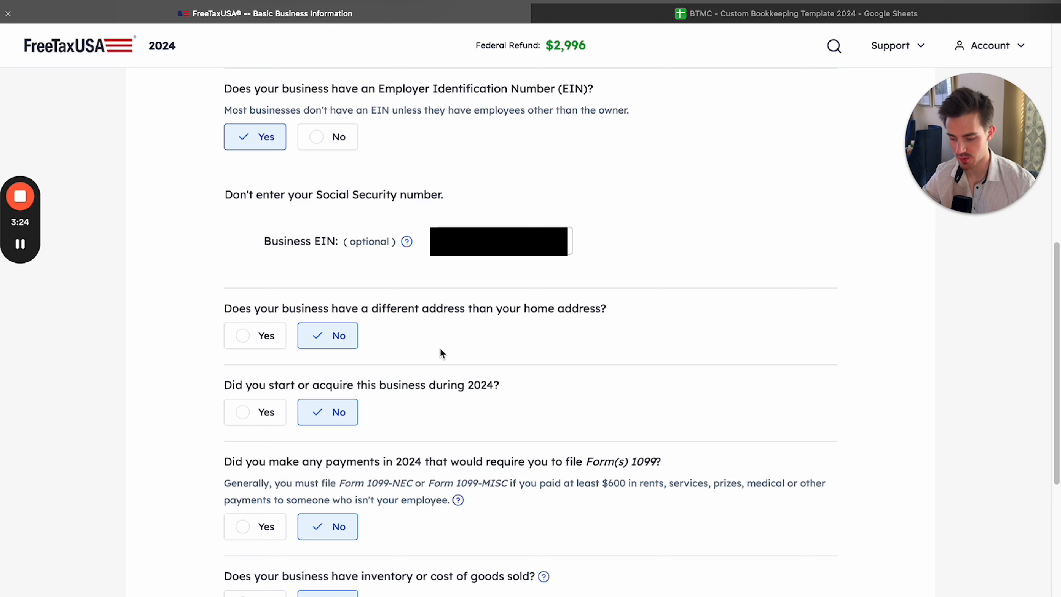
click(266, 345)
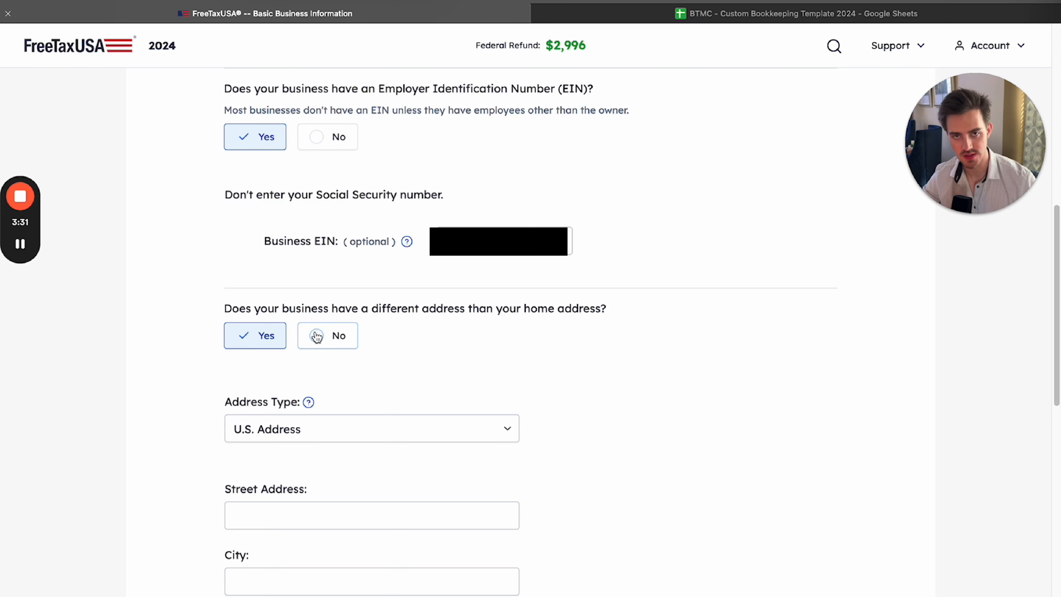
click(319, 341)
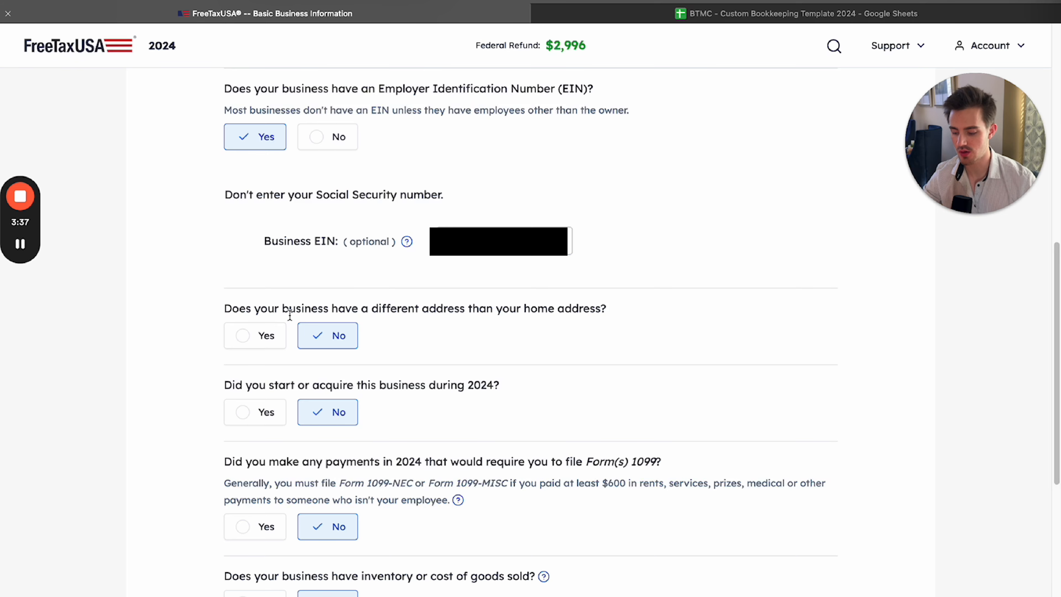
click(241, 336)
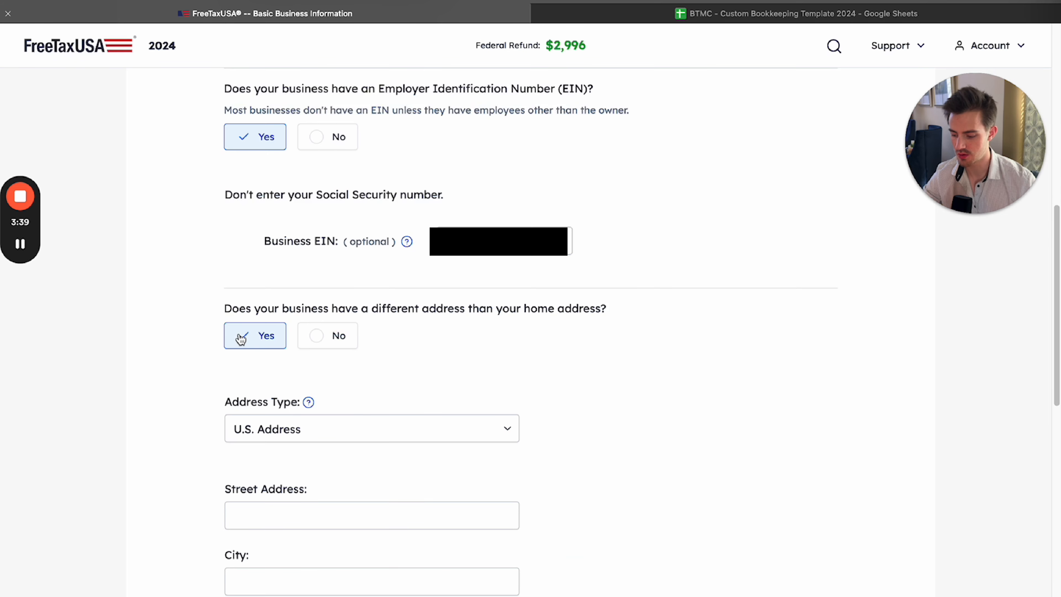
click(322, 341)
Answer Yes to having started or acquired the business during 2024
scroll(340, 317, down, 3)
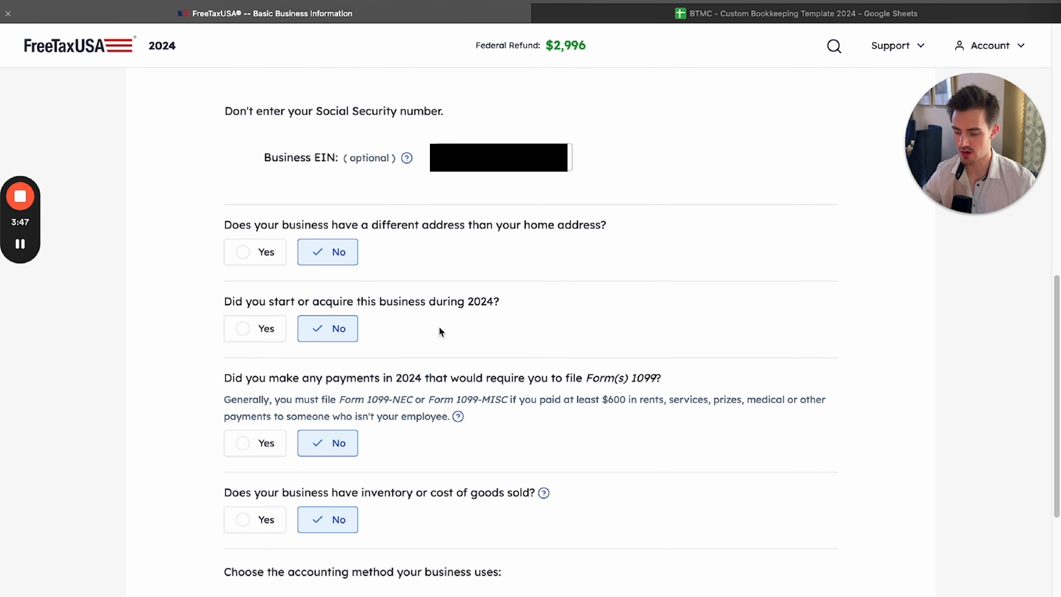
click(243, 329)
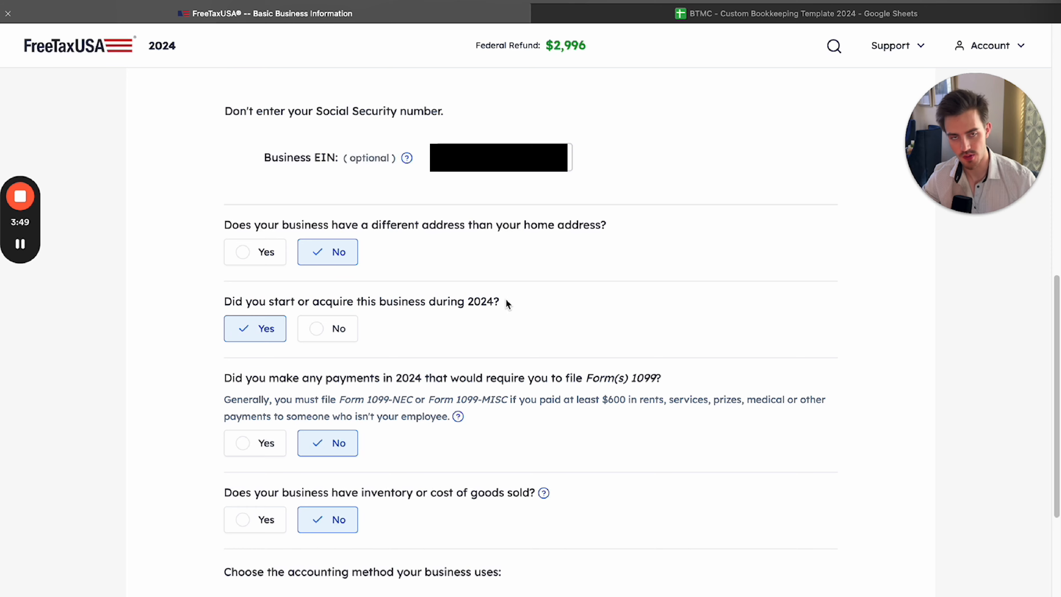
Examine the question about 2024 payments requiring Form 1099, including its $600 payment threshold
scroll(511, 312, down, 2)
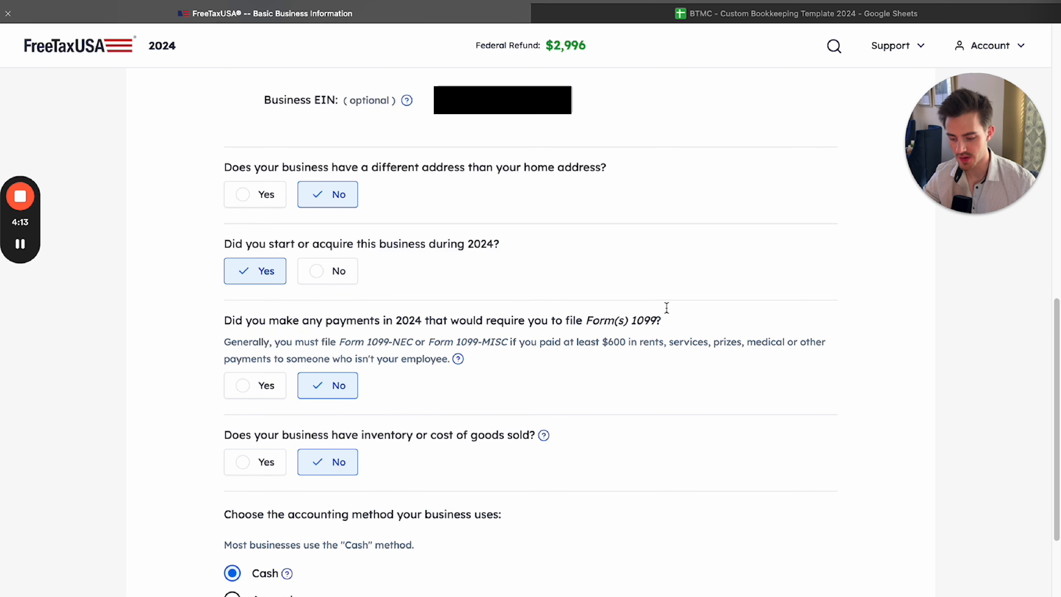
drag(226, 320, 670, 321)
click(669, 322)
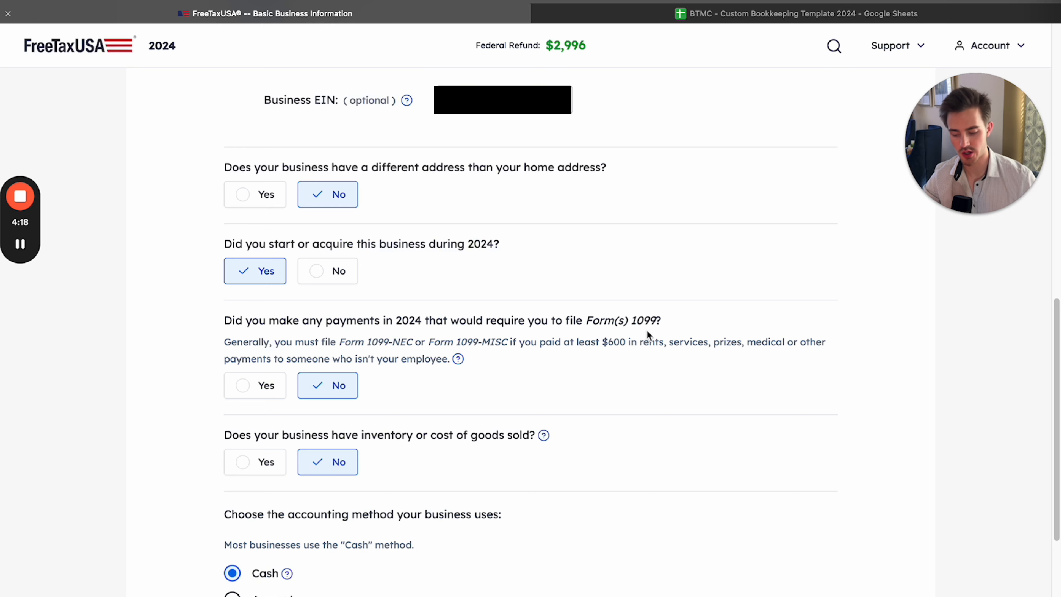
drag(603, 341, 628, 343)
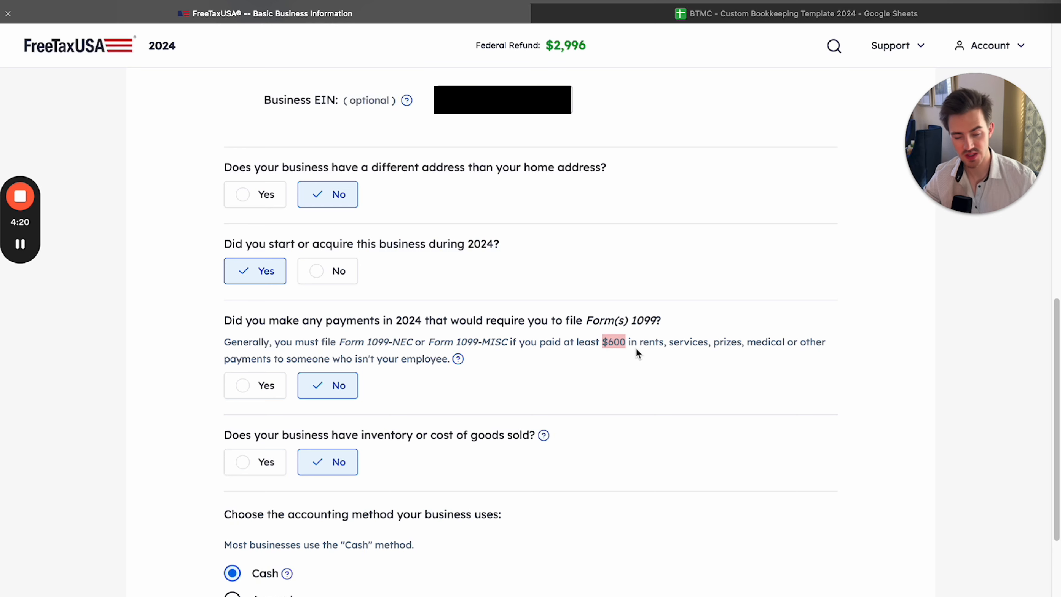
click(669, 354)
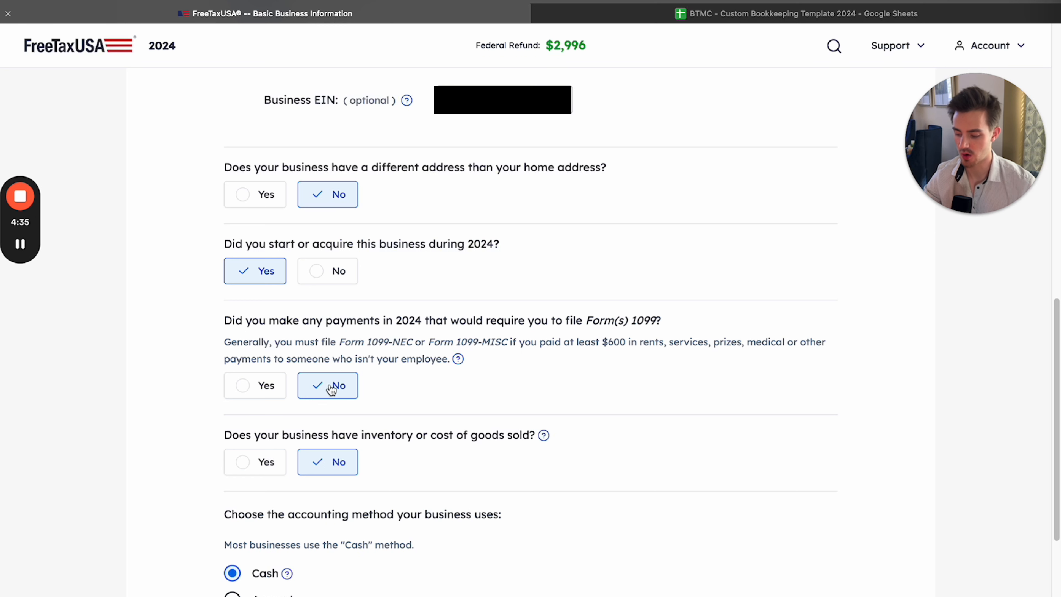
drag(602, 339, 626, 344)
click(622, 341)
Try Yes for payments requiring Form 1099 to preview the follow-up filing question, and return the answer to No
click(244, 395)
click(625, 345)
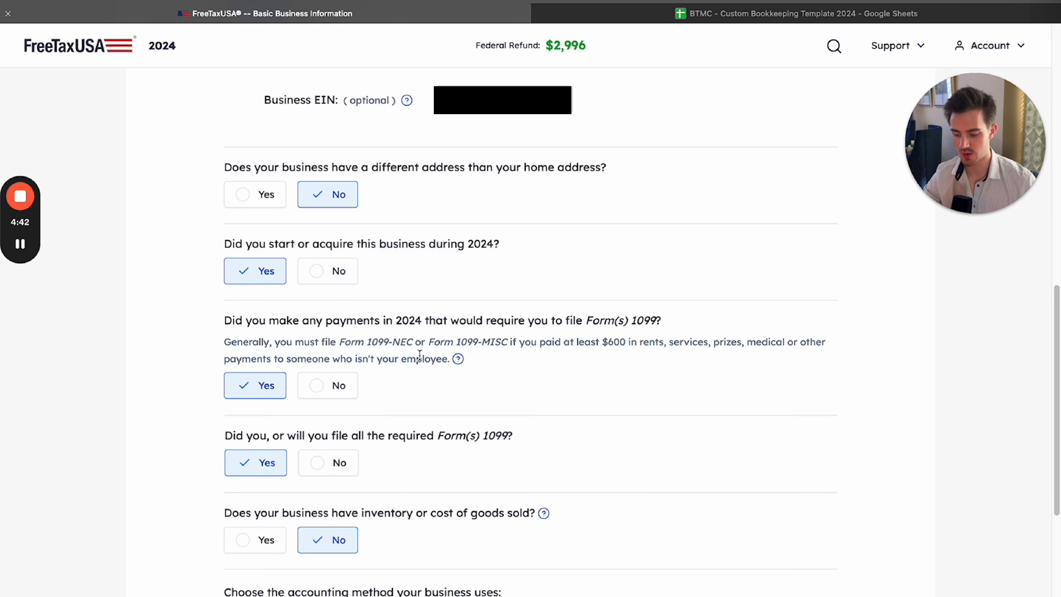
click(433, 359)
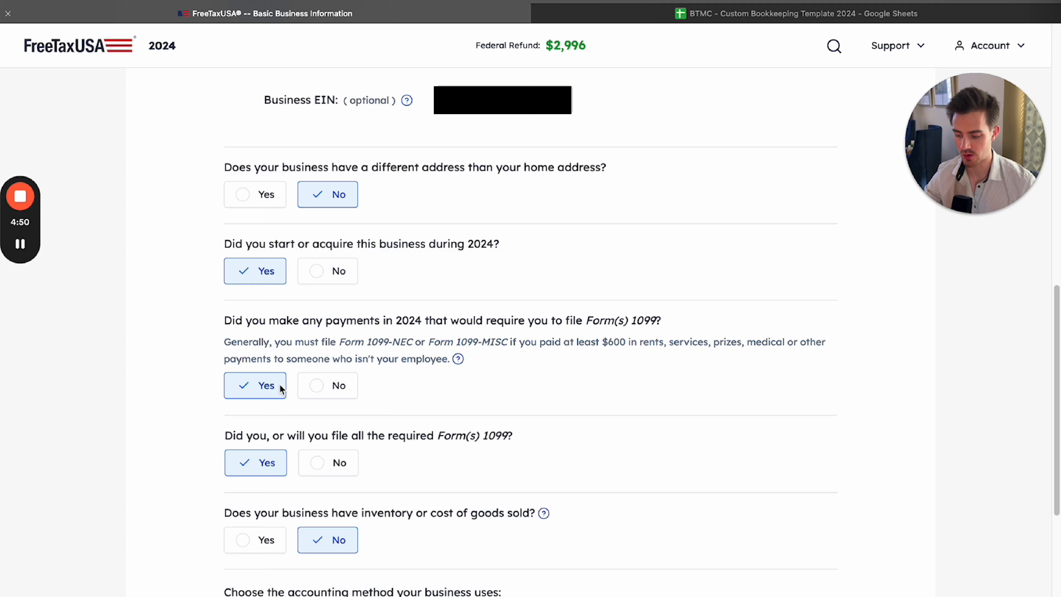
click(328, 385)
drag(226, 324, 401, 350)
click(564, 327)
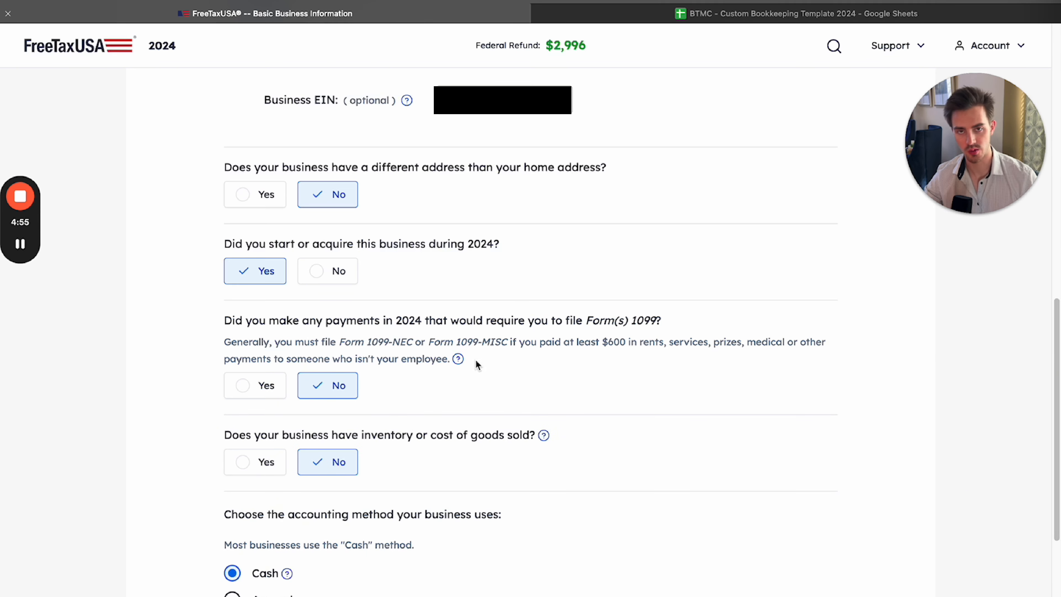
Review the question about inventory or cost of goods sold and answer it Yes
scroll(550, 351, down, 4)
drag(225, 272, 346, 272)
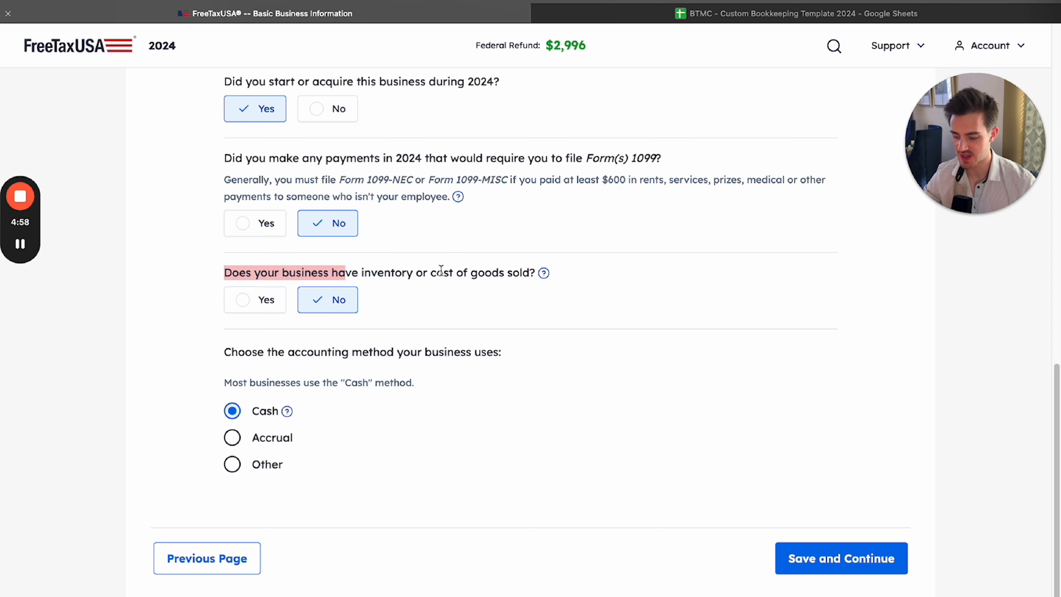
drag(437, 271, 444, 272)
click(494, 277)
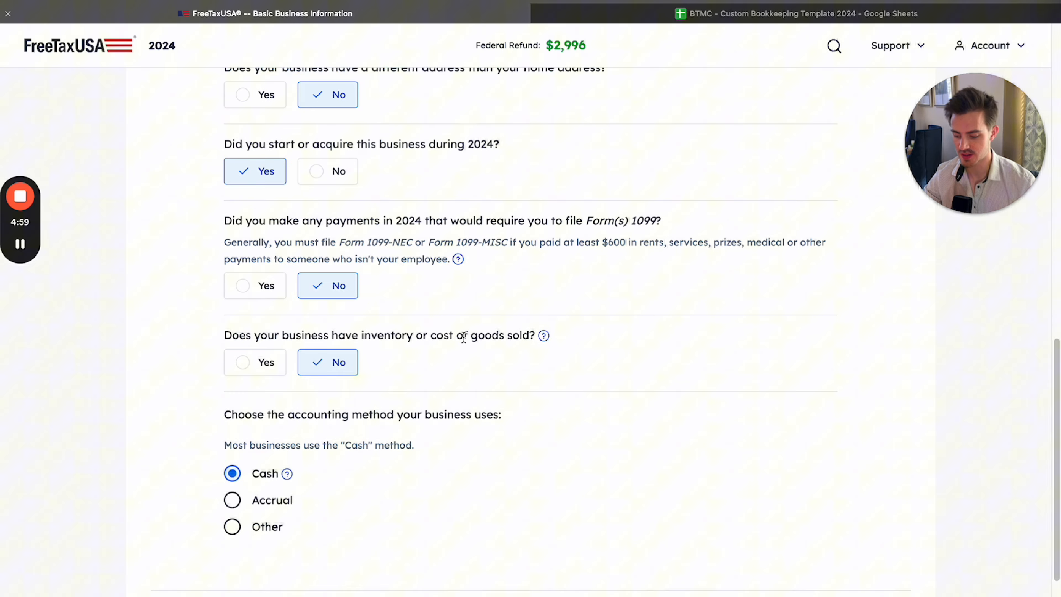
click(276, 370)
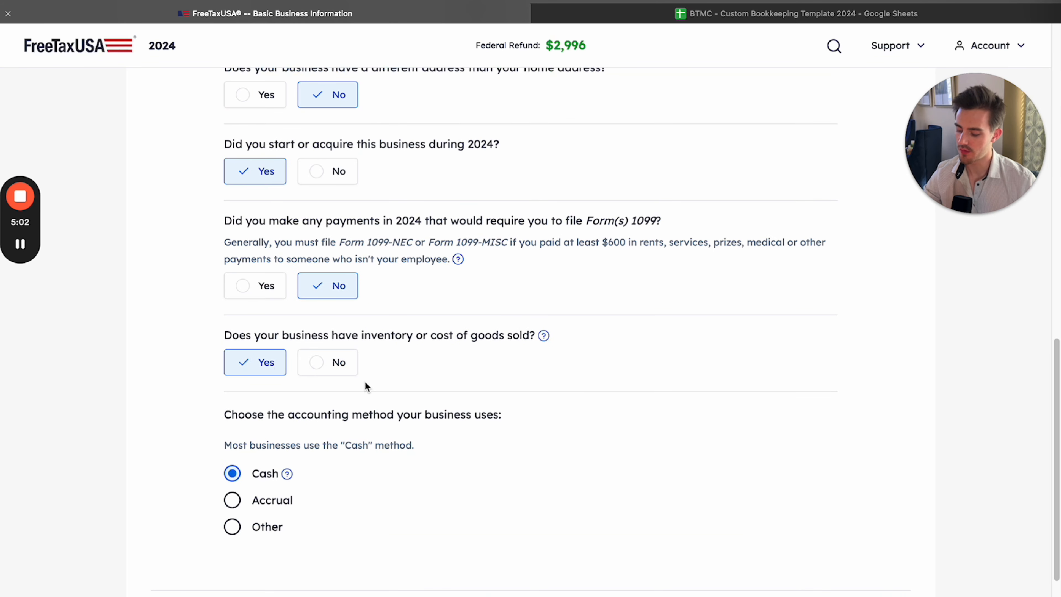
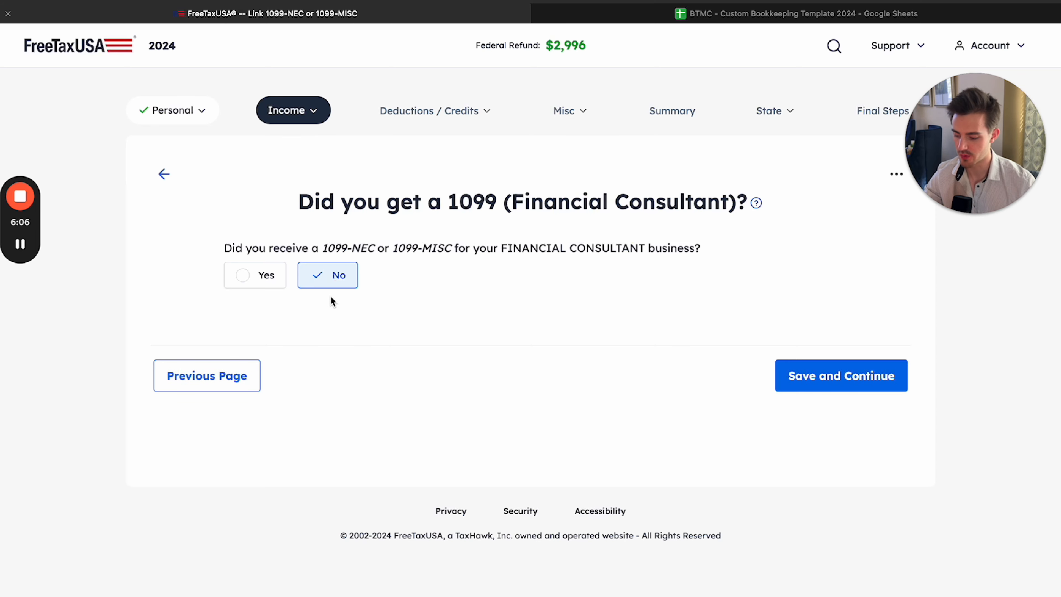
Save the No answer about receiving a 1099-NEC or 1099-MISC and continue to the business income page
click(777, 374)
scroll(666, 279, down, 2)
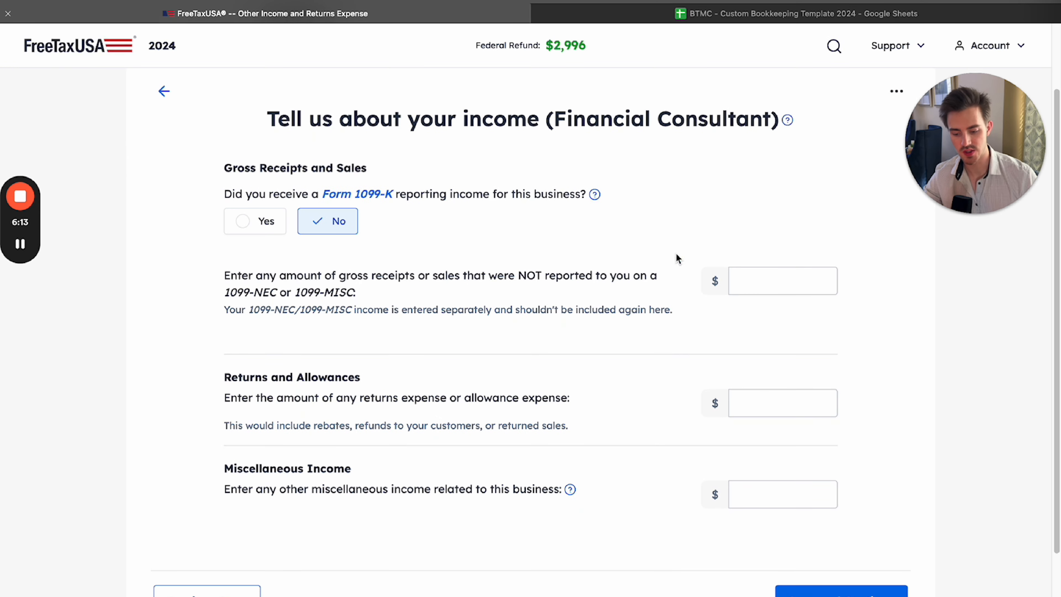
Compare the bookkeeping spreadsheet's Summary Page with FreeTaxUSA's income fields and read the wording on gross receipts not reported on a 1099-NEC or 1099-MISC
click(740, 13)
drag(151, 223, 346, 549)
click(474, 523)
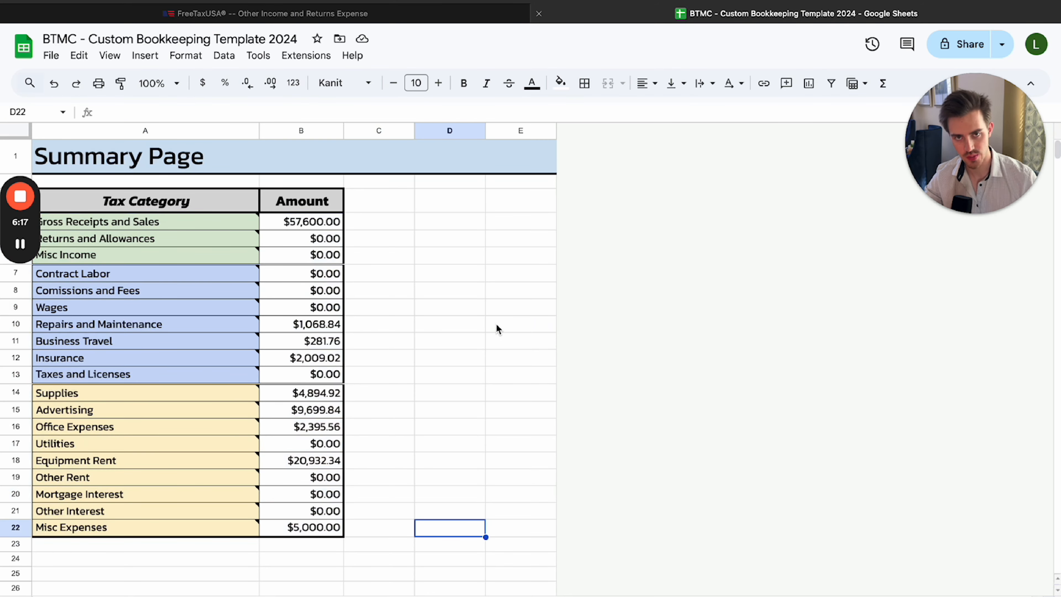
click(367, 13)
drag(521, 263, 687, 409)
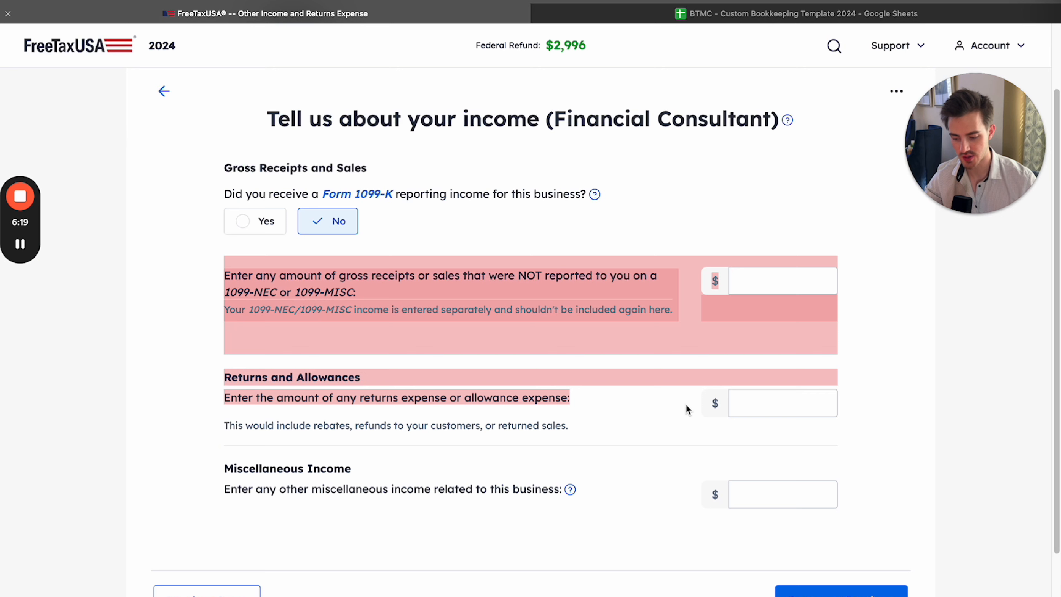
click(681, 408)
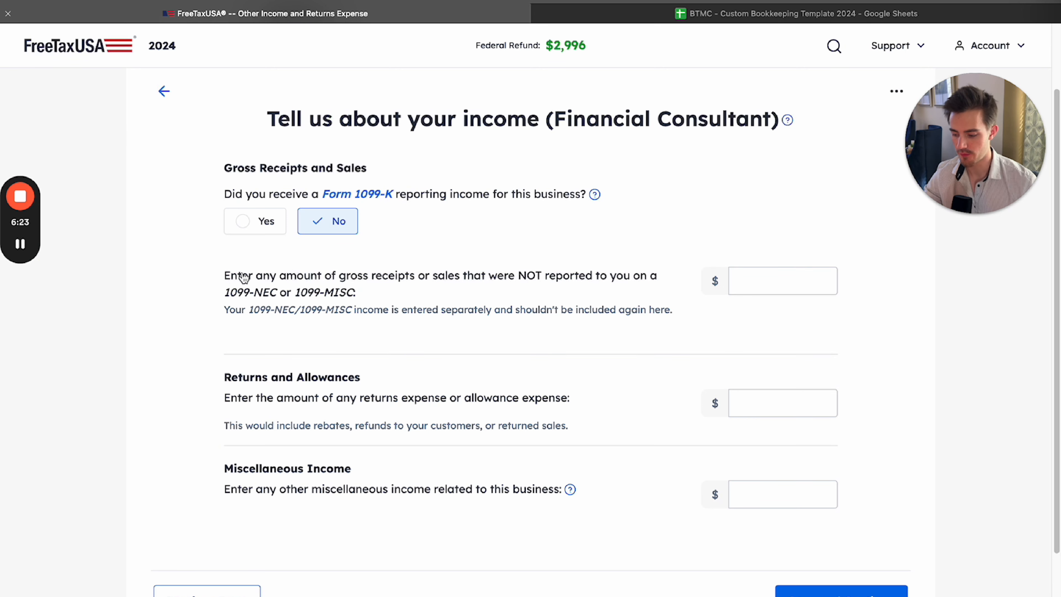
drag(244, 277, 467, 281)
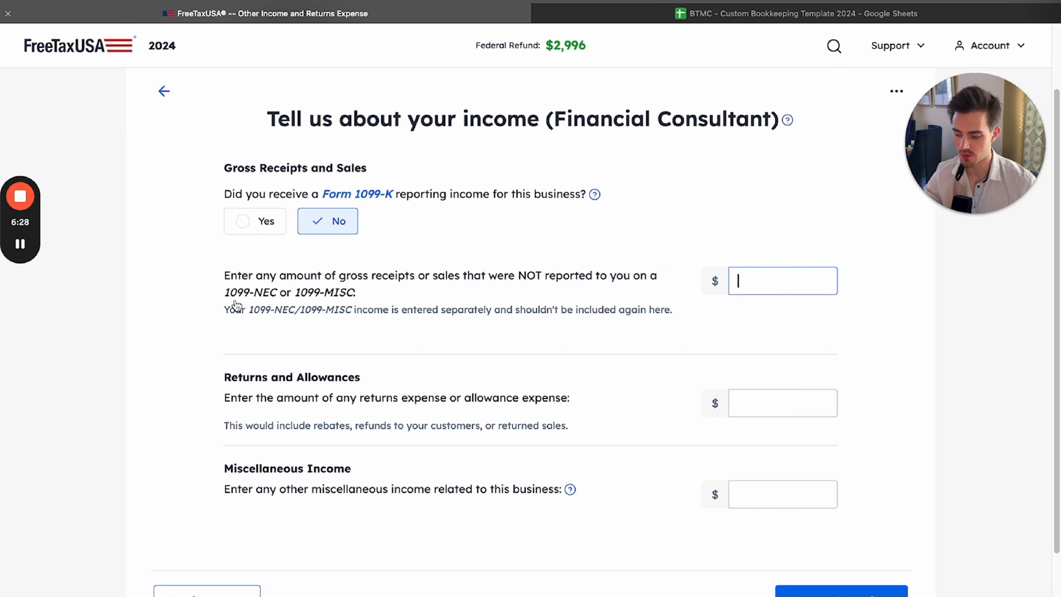
drag(225, 293, 363, 301)
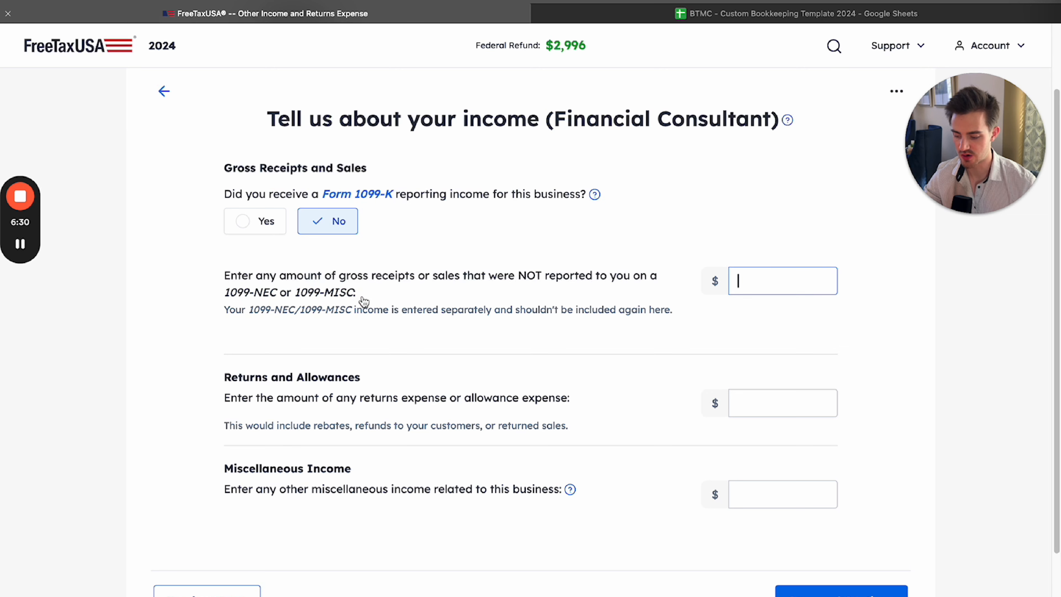
drag(463, 275, 606, 330)
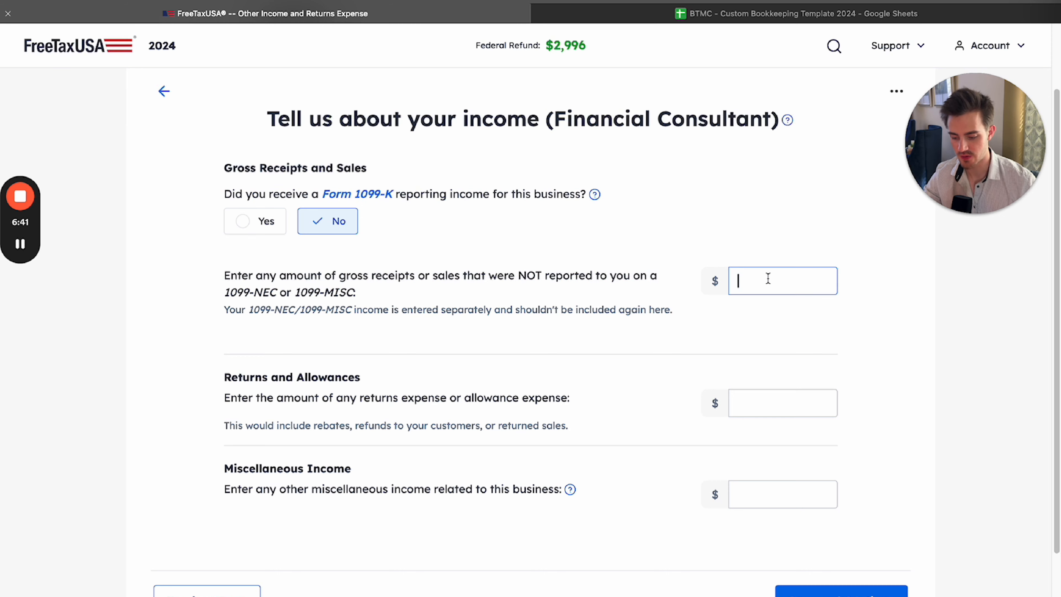
Copy the Gross Receipts and Sales amount, $57,600.00, from the spreadsheet's Summary Page into FreeTaxUSA's gross receipts field
click(737, 19)
click(297, 224)
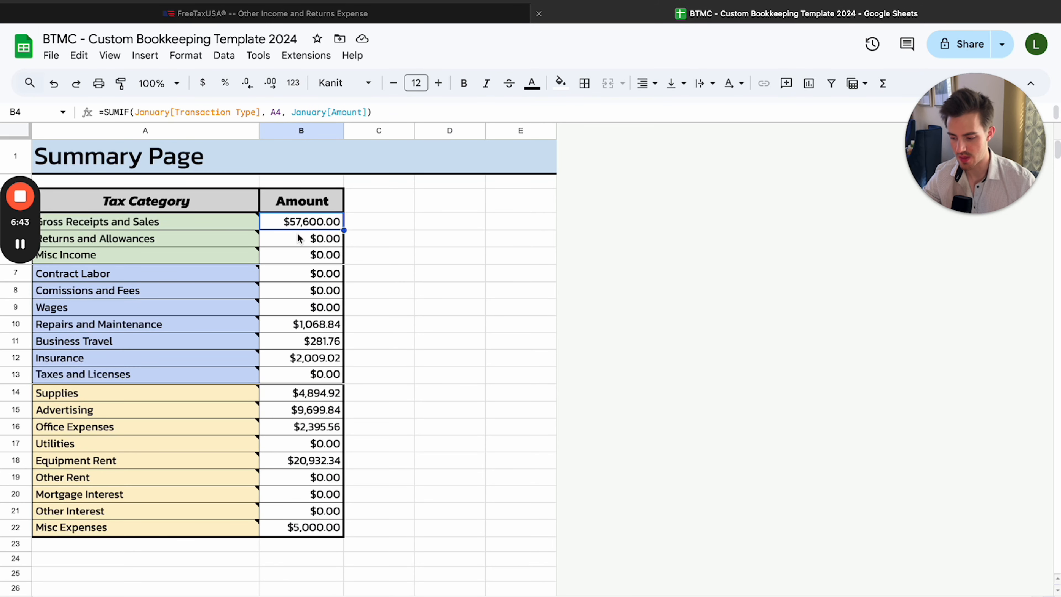
key(super+c)
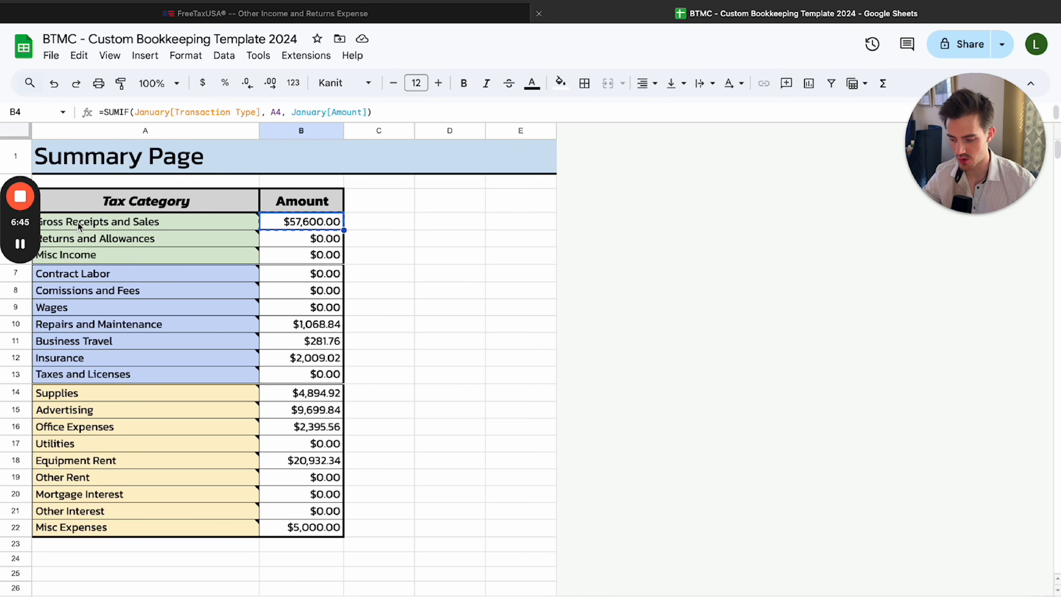
click(458, 17)
key(super+v)
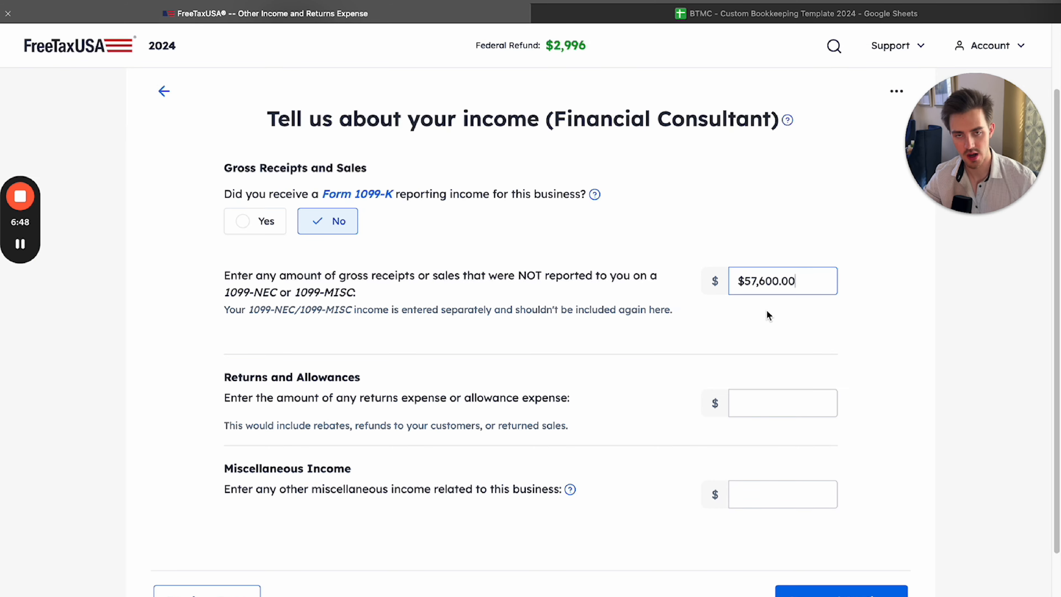
click(747, 321)
scroll(620, 315, down, 1)
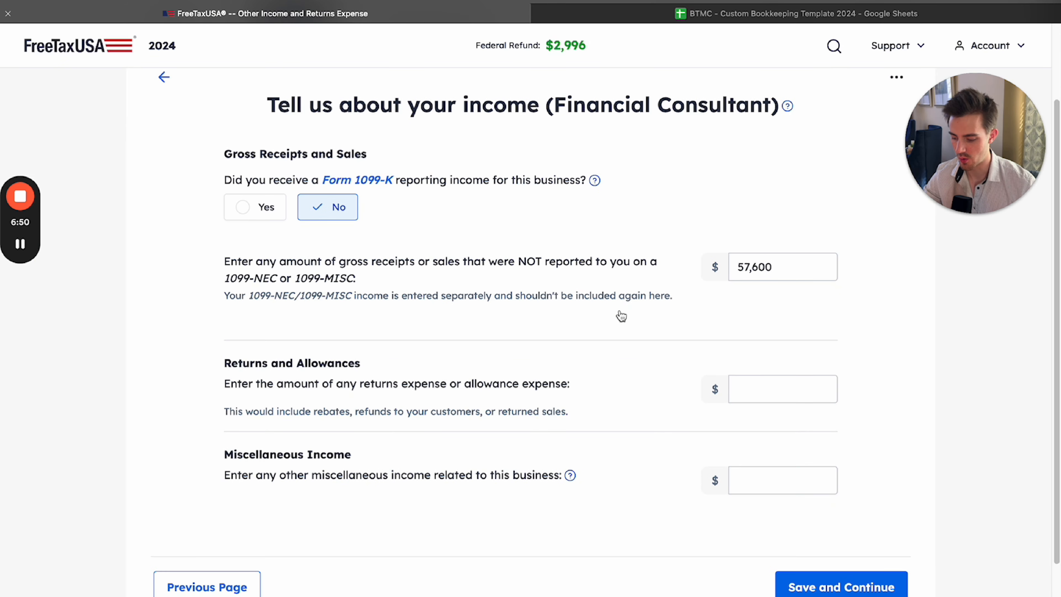
Switch to the bookkeeping spreadsheet and check the Returns and Allowances and Misc Income amounts and the income category notes
click(601, 15)
click(289, 245)
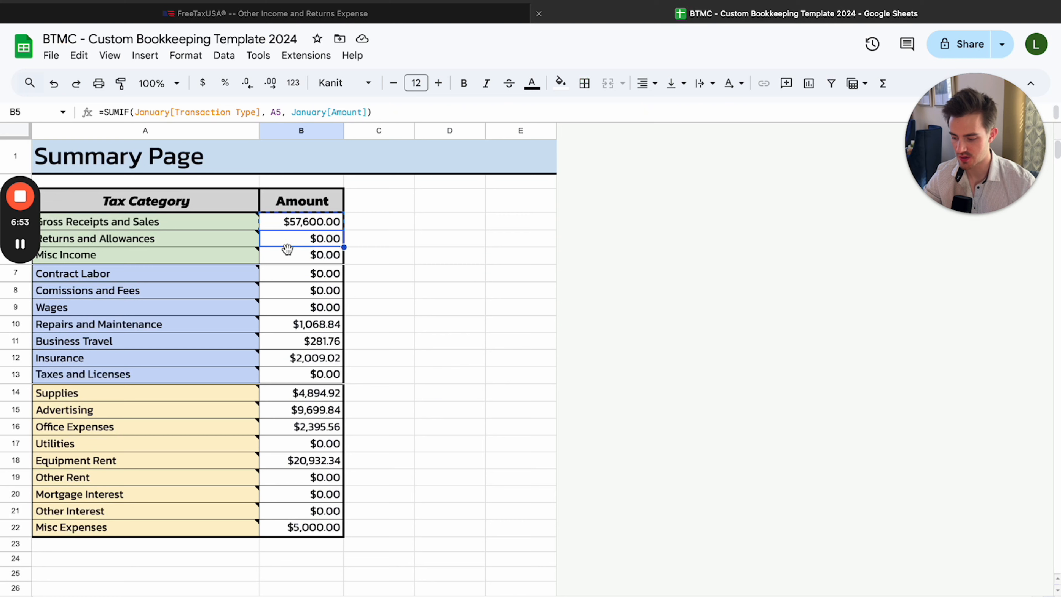
click(288, 255)
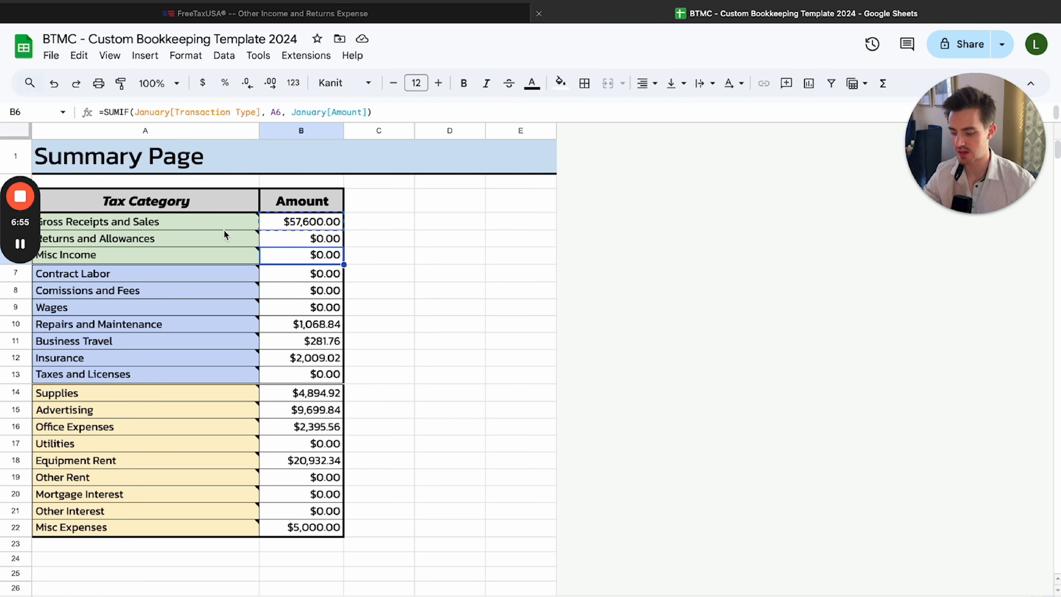
click(196, 223)
click(193, 256)
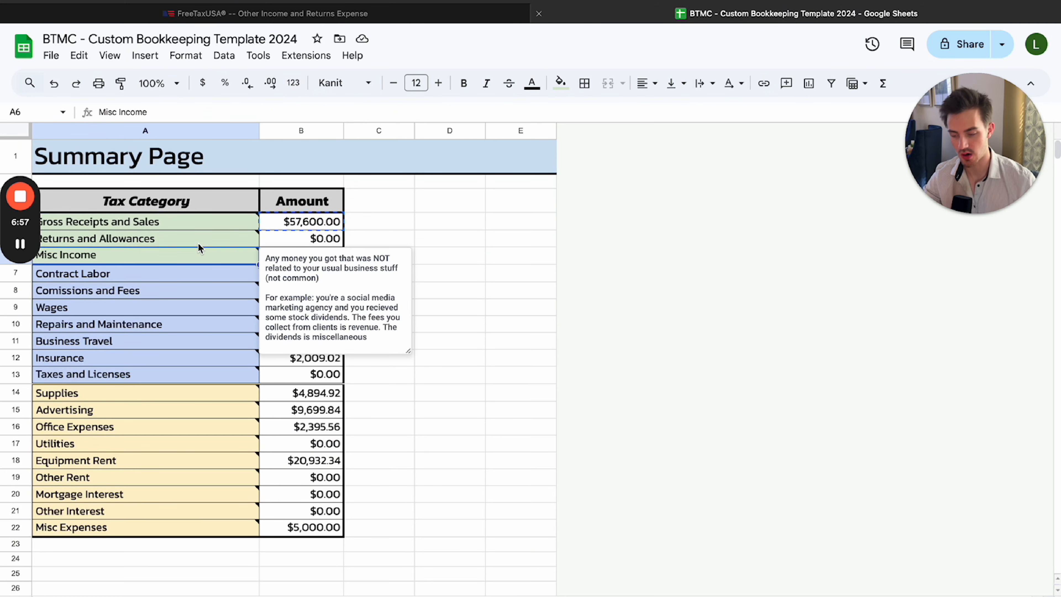
click(201, 237)
click(455, 229)
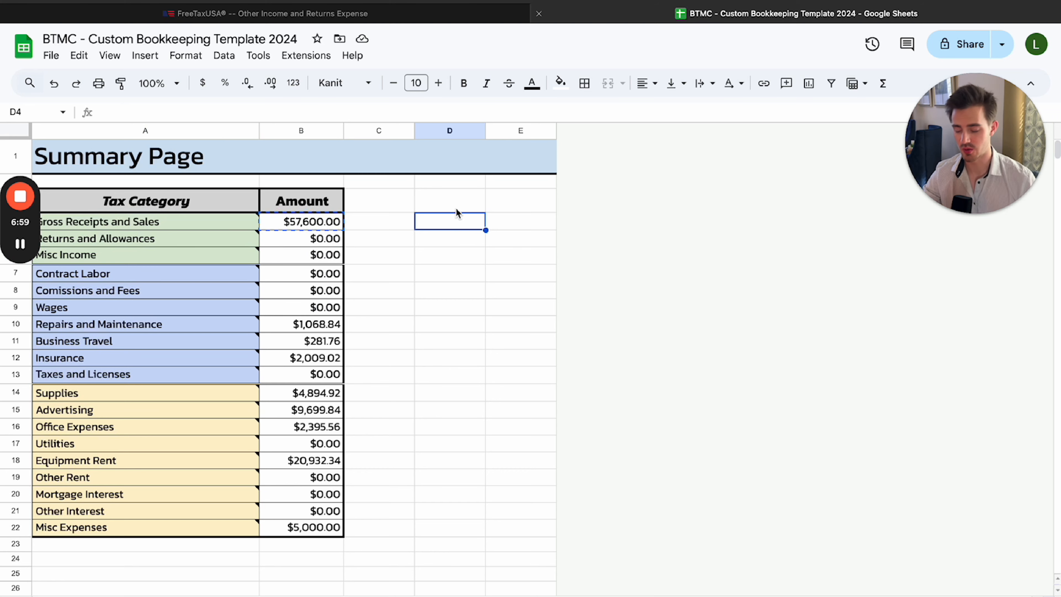
Return to FreeTaxUSA, leave returns and miscellaneous income blank, and save the income page
click(311, 14)
key(Tab)
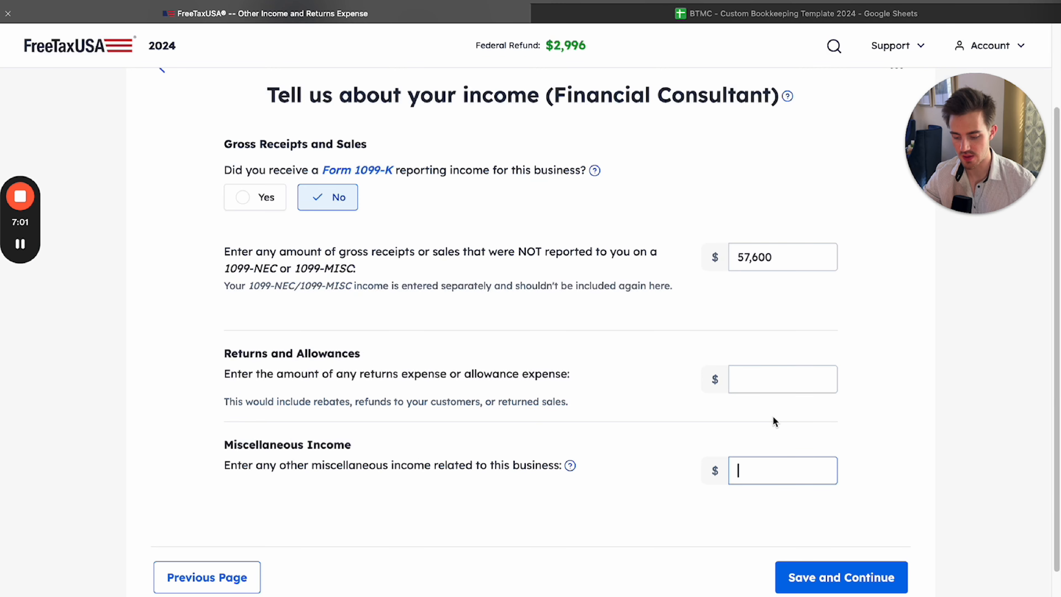
key(shift+Tab)
click(765, 513)
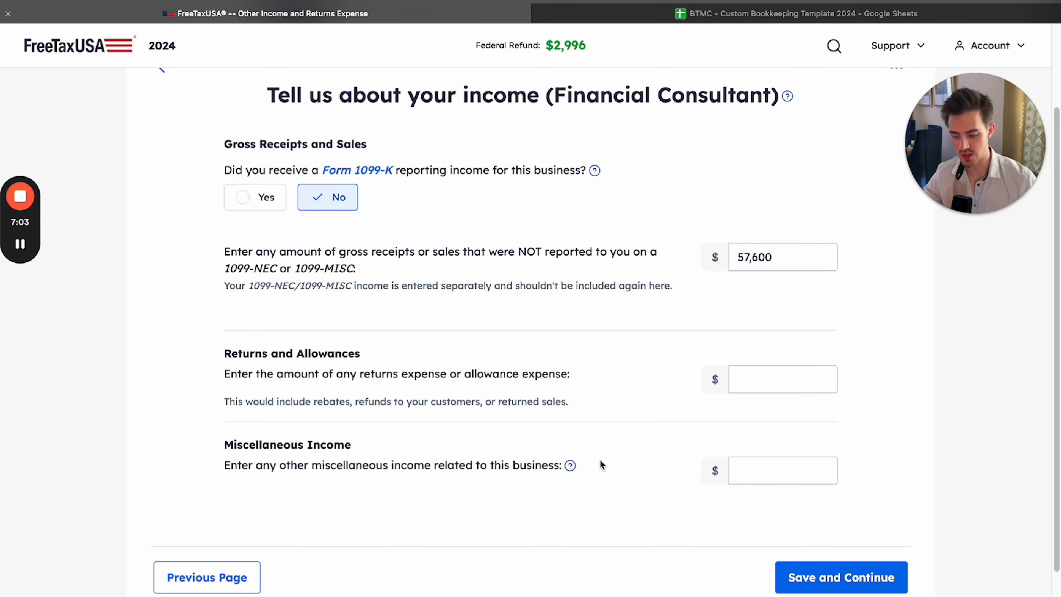
click(785, 256)
double_click(779, 251)
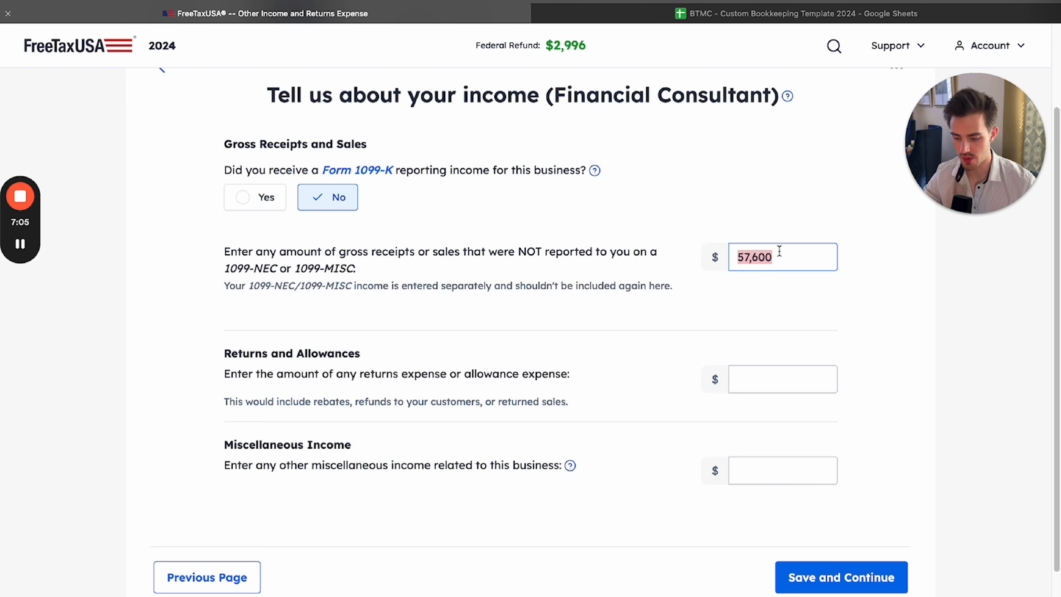
click(835, 577)
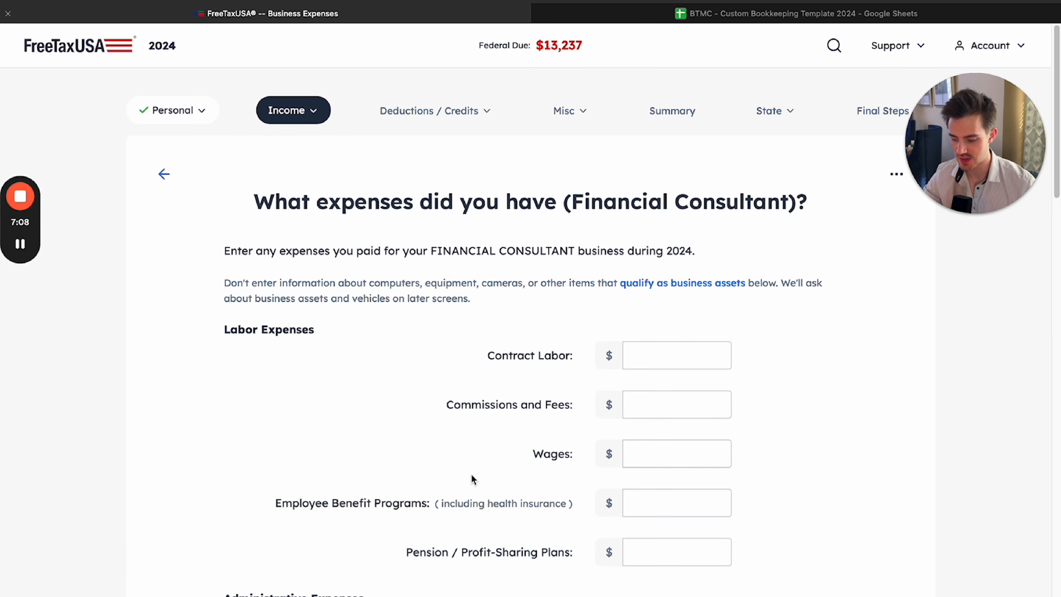
Examine the labor, administrative and operations expense categories on the business expenses page
drag(249, 205, 588, 502)
click(311, 296)
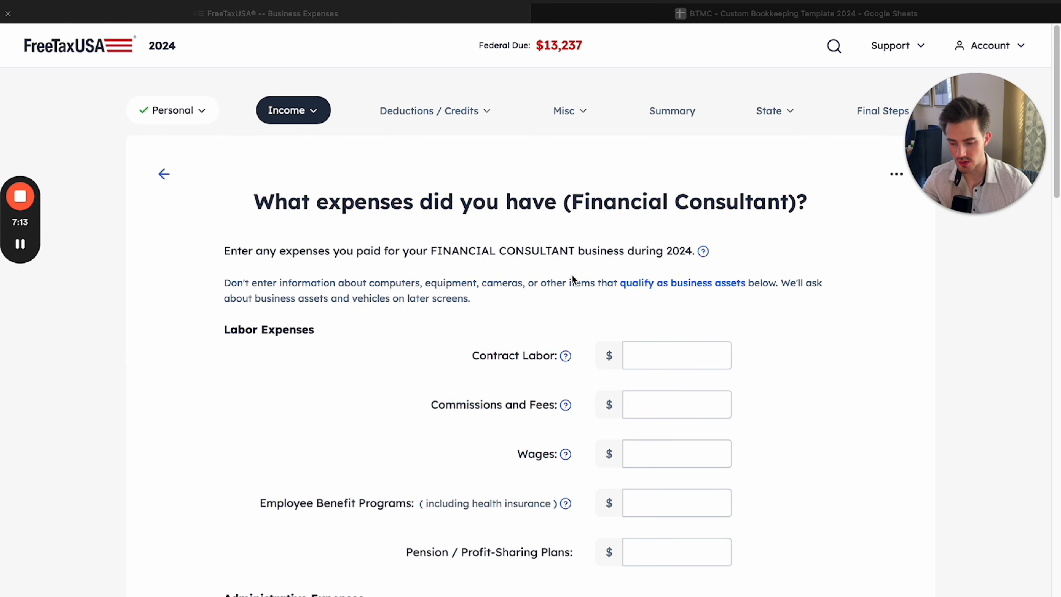
scroll(651, 291, down, 8)
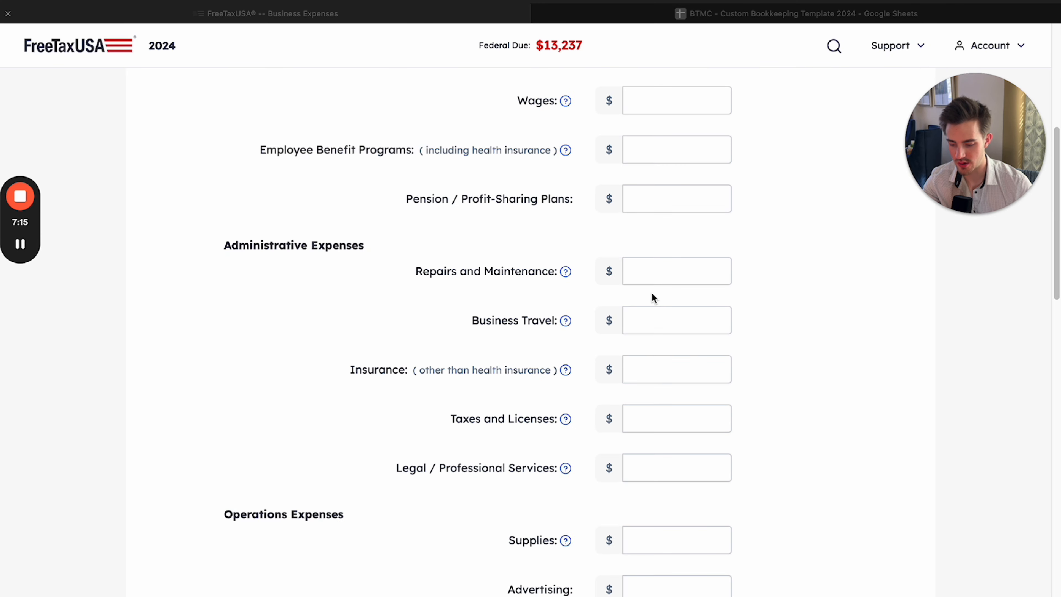
scroll(651, 294, down, 3)
scroll(650, 293, up, 11)
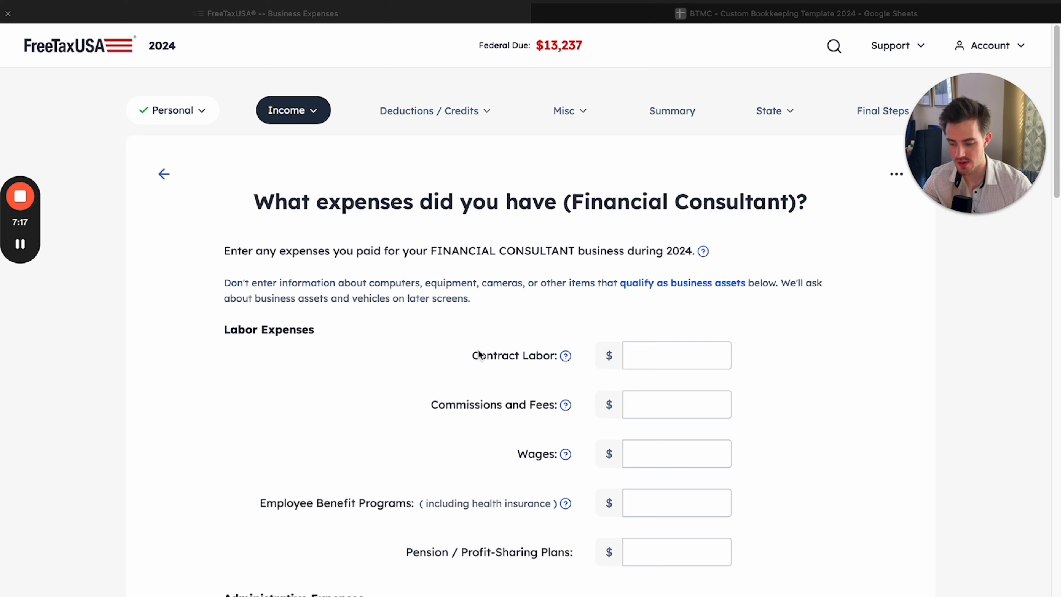
Switch to the bookkeeping spreadsheet and review its expense categories and notes from Contract Labor through Equipment Rent
click(757, 11)
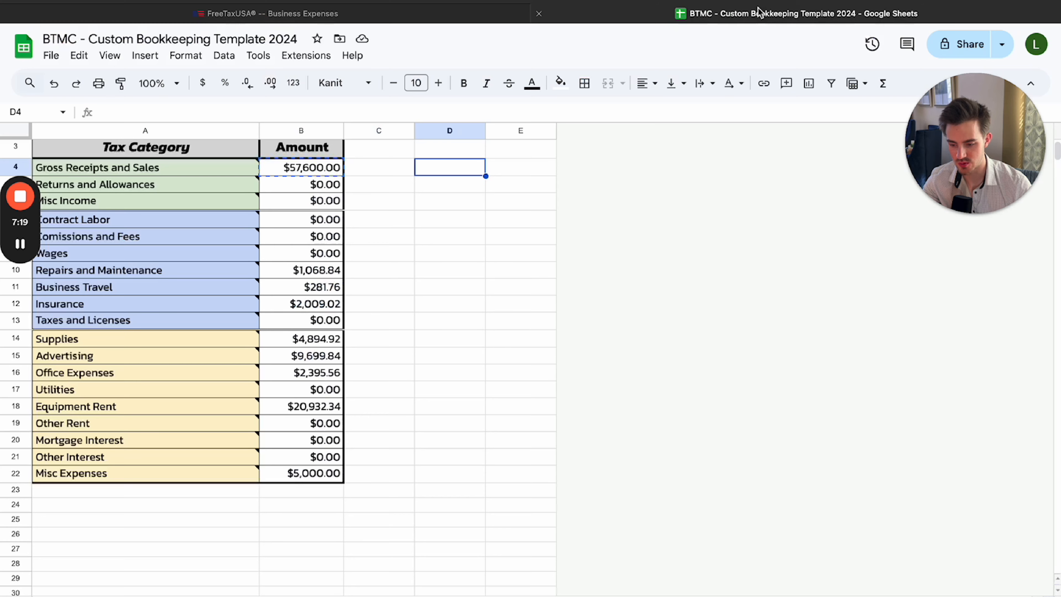
click(112, 222)
click(110, 237)
click(104, 253)
click(91, 270)
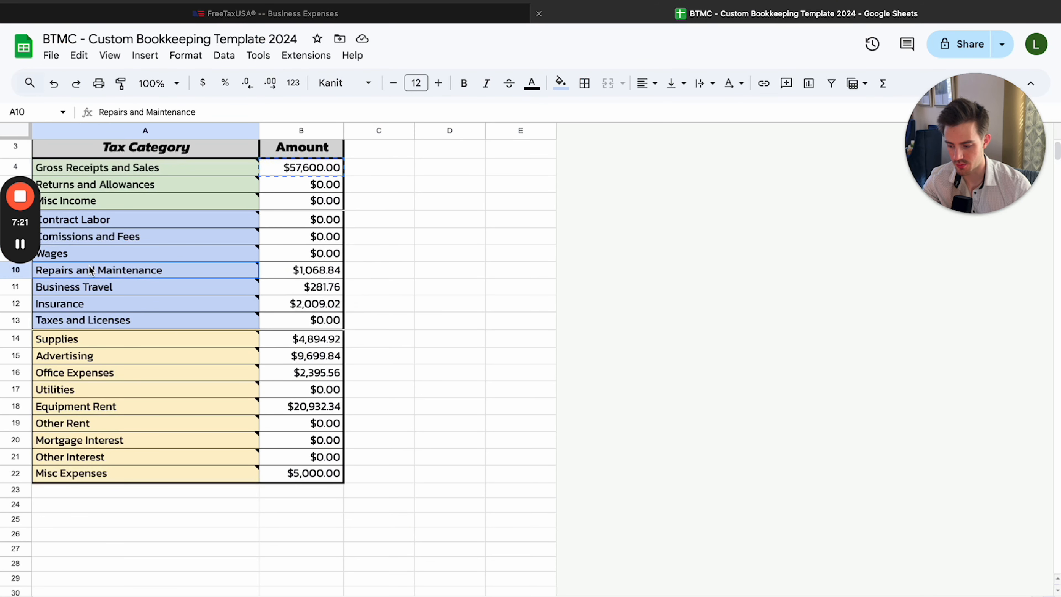
click(90, 286)
click(92, 304)
click(94, 320)
click(96, 339)
click(102, 355)
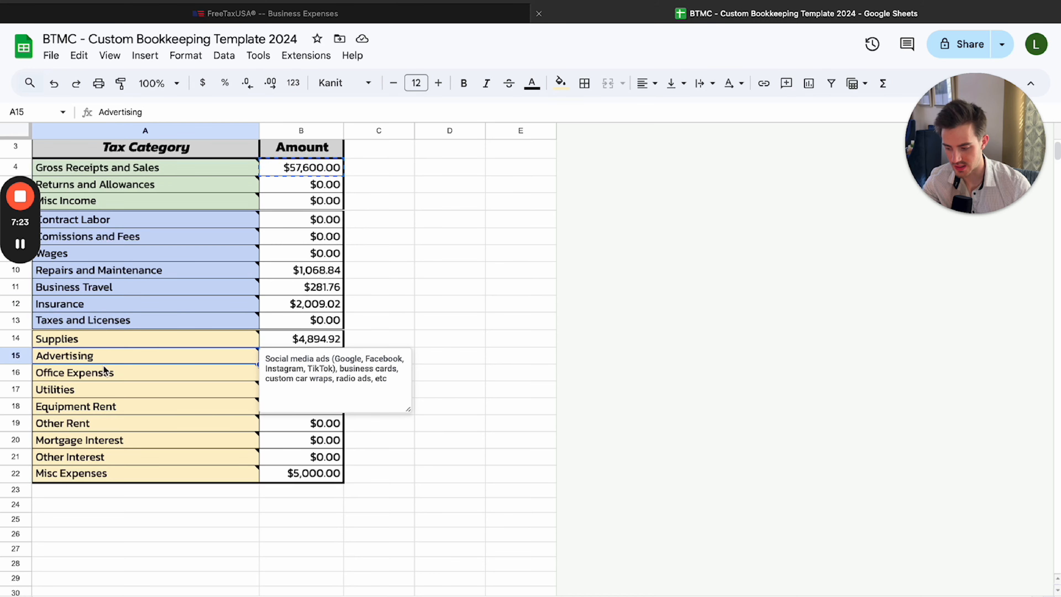
click(105, 406)
click(481, 300)
scroll(308, 328, up, 2)
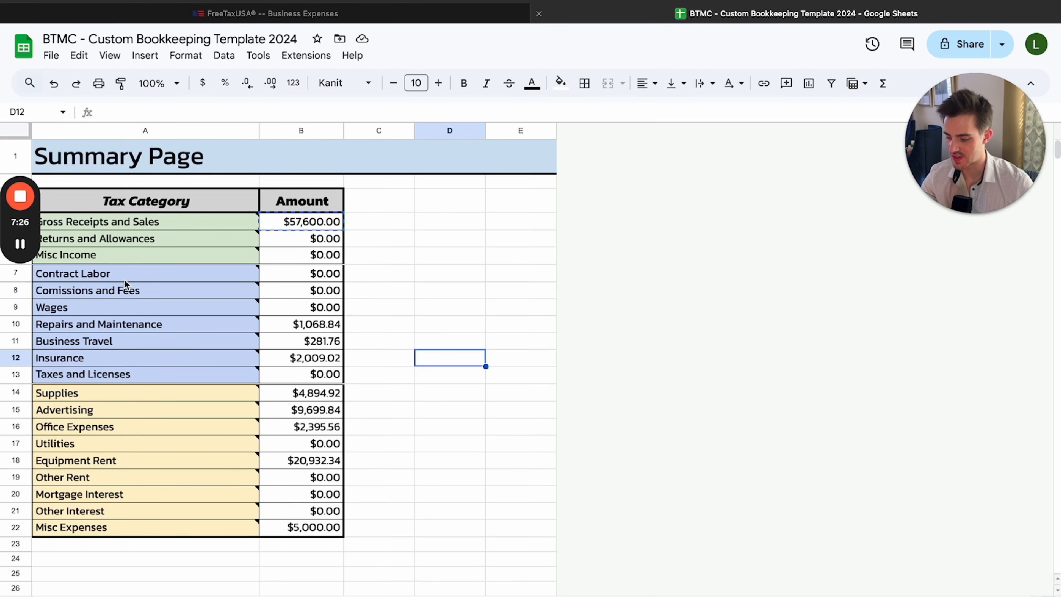
Check the Contract Labor amount on the Summary Page and compare it with the labor expense fields in FreeTaxUSA
drag(121, 258, 441, 278)
click(439, 322)
drag(113, 261, 213, 283)
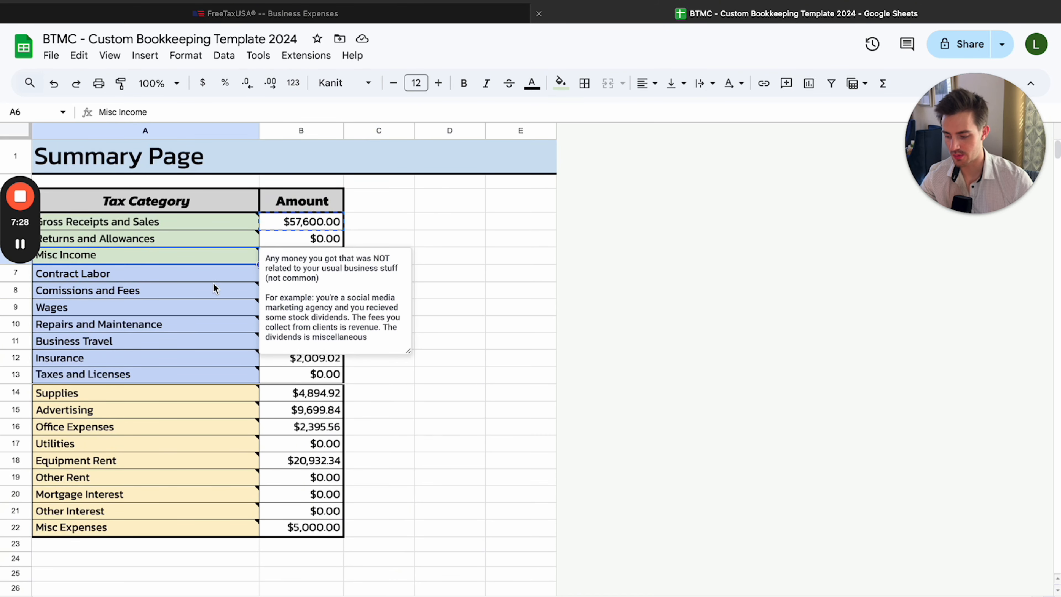
click(429, 228)
click(323, 278)
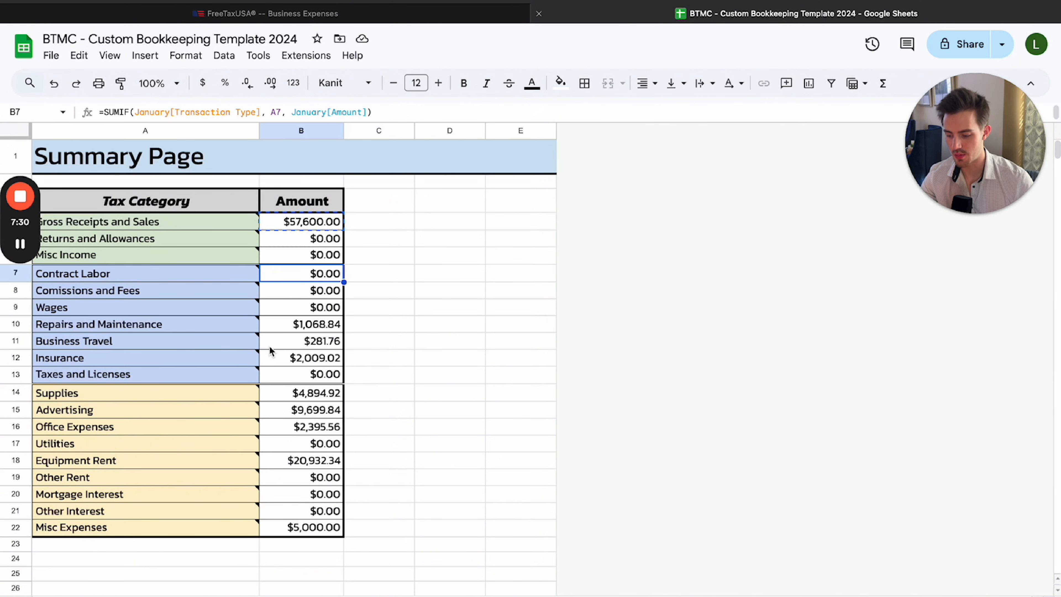
key(ctrl+shift+Tab)
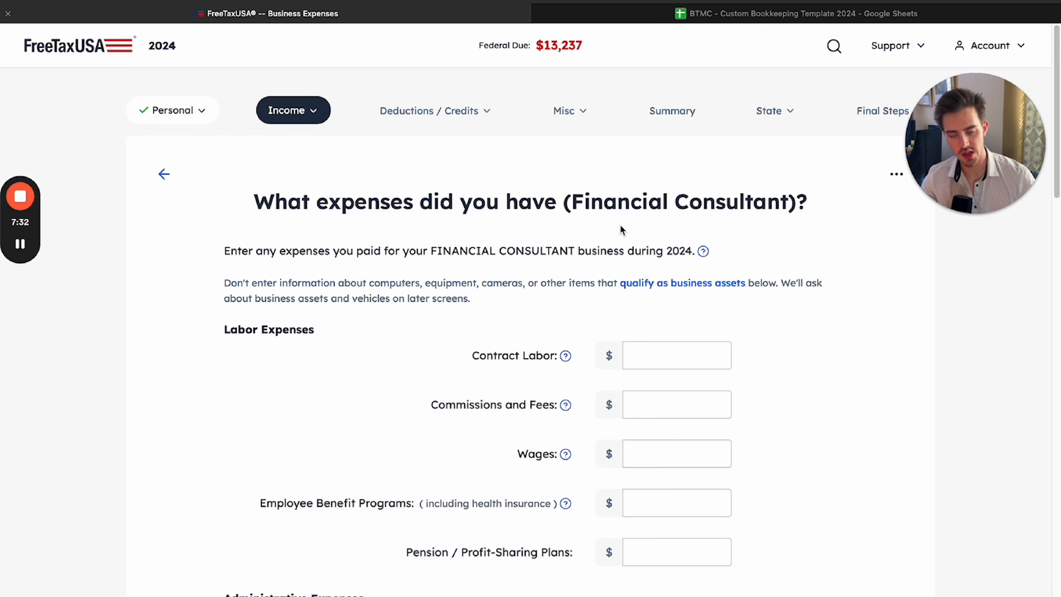
scroll(592, 346, down, 5)
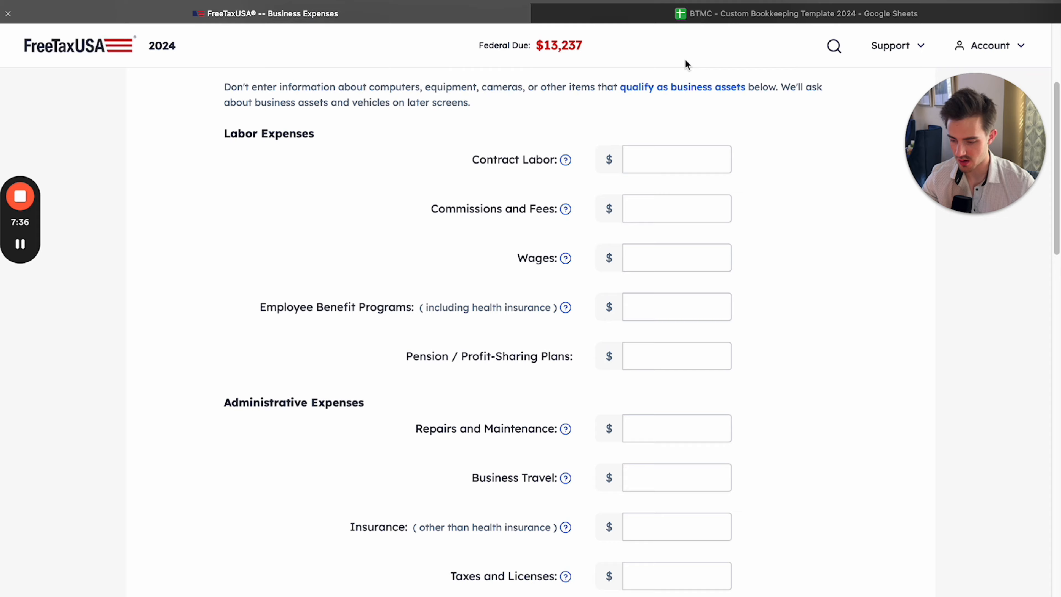
Copy the Repairs and Maintenance amount, $1,068.84, from the spreadsheet into the matching FreeTaxUSA expense field
key(ctrl+Tab)
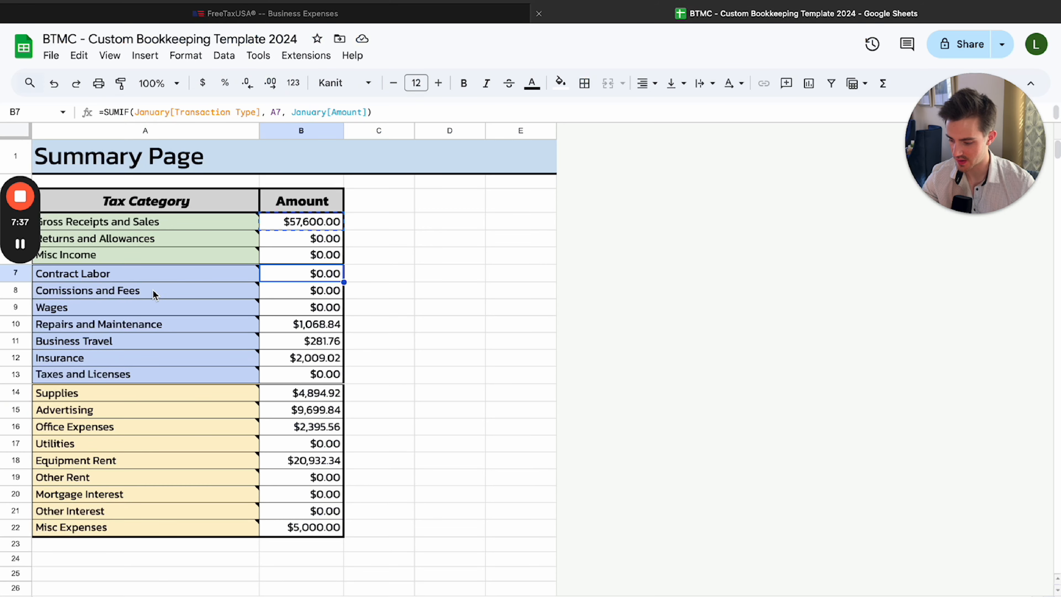
click(329, 329)
key(ctrl+Tab)
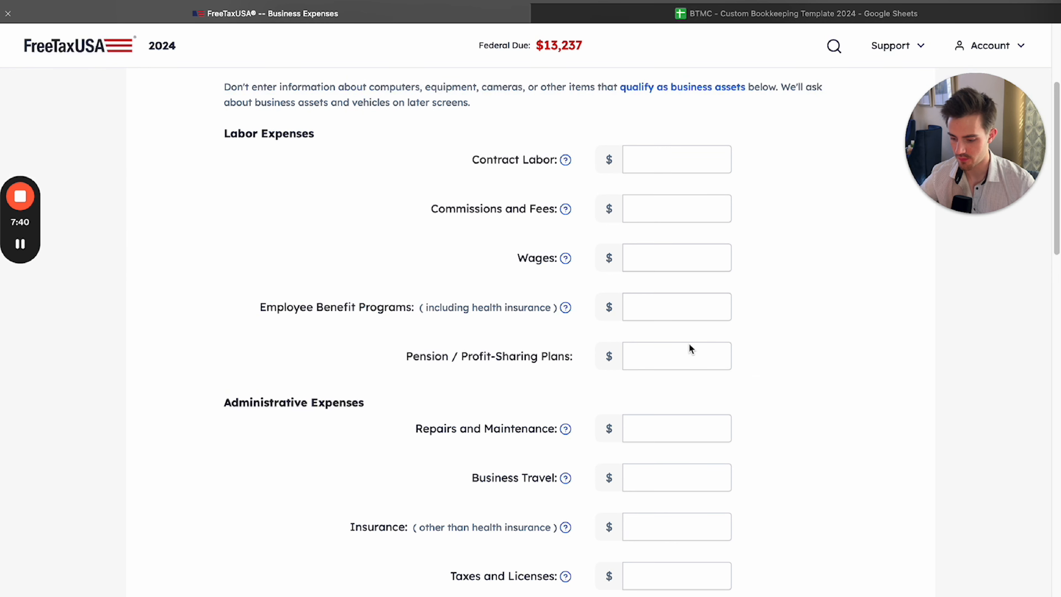
click(651, 435)
text($1,068.84)
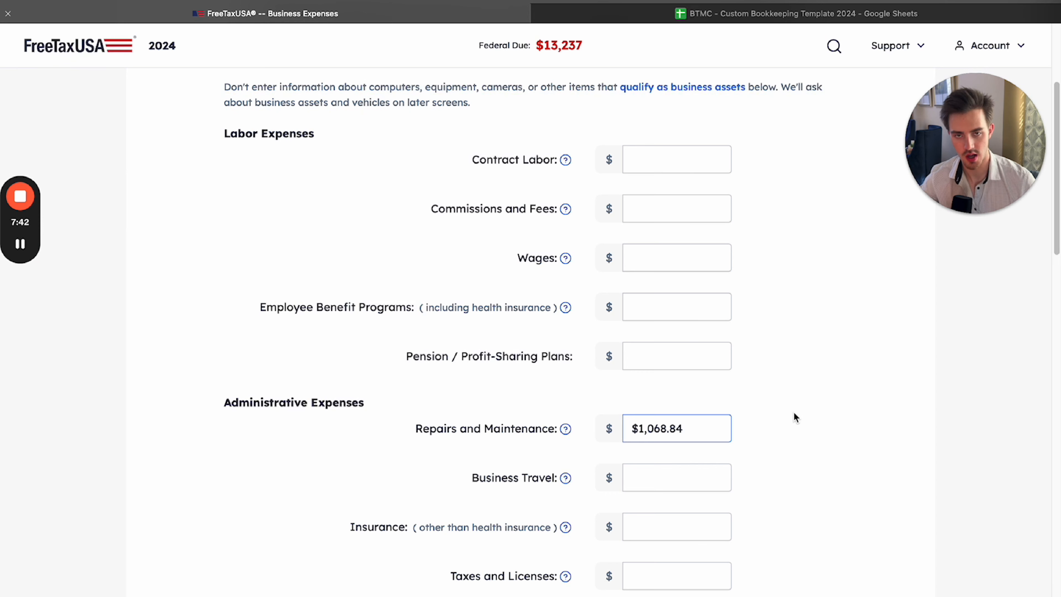
click(793, 411)
Copy the Business Travel amount, $281.76, from the spreadsheet into the matching FreeTaxUSA expense field
key(ctrl+Tab)
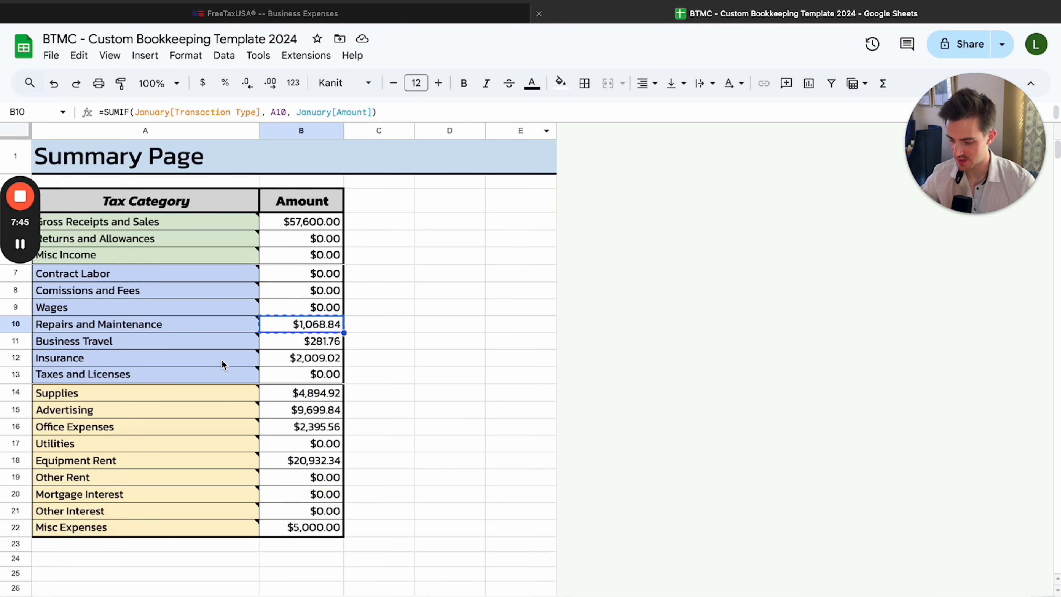
click(305, 348)
key(super+c)
click(416, 15)
key(super+v)
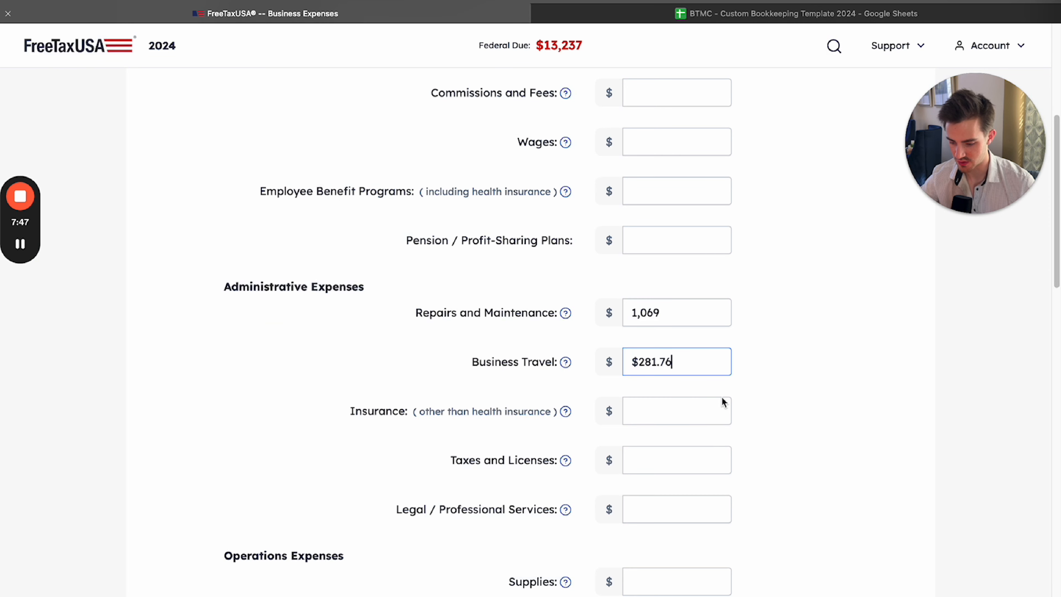
Copy the Insurance amount, $2,009.02, from the bookkeeping spreadsheet into the matching FreeTaxUSA expense field
scroll(796, 404, down, 1)
click(794, 404)
click(755, 15)
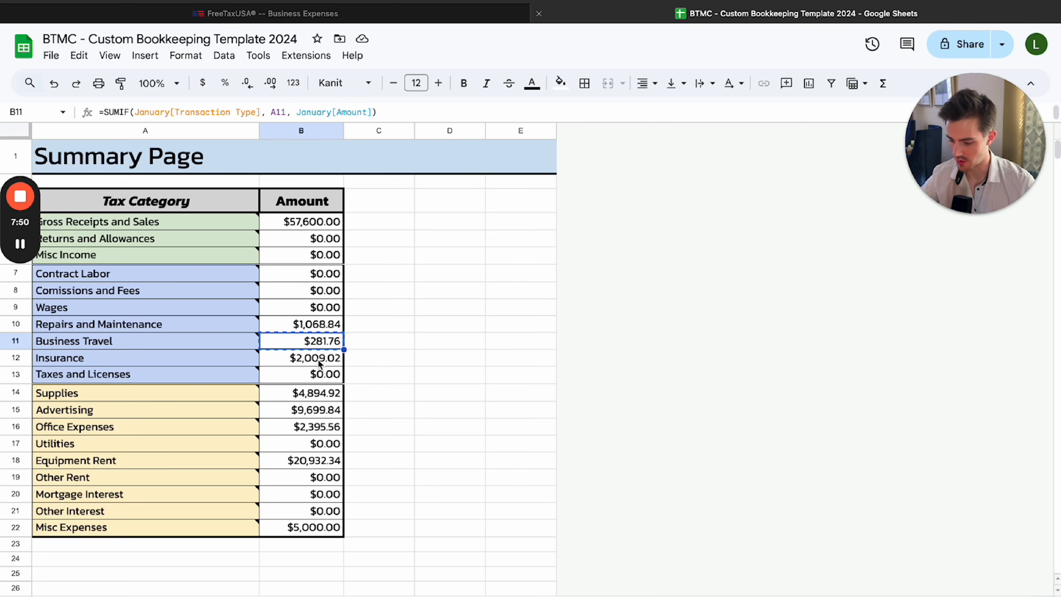
click(320, 364)
click(418, 17)
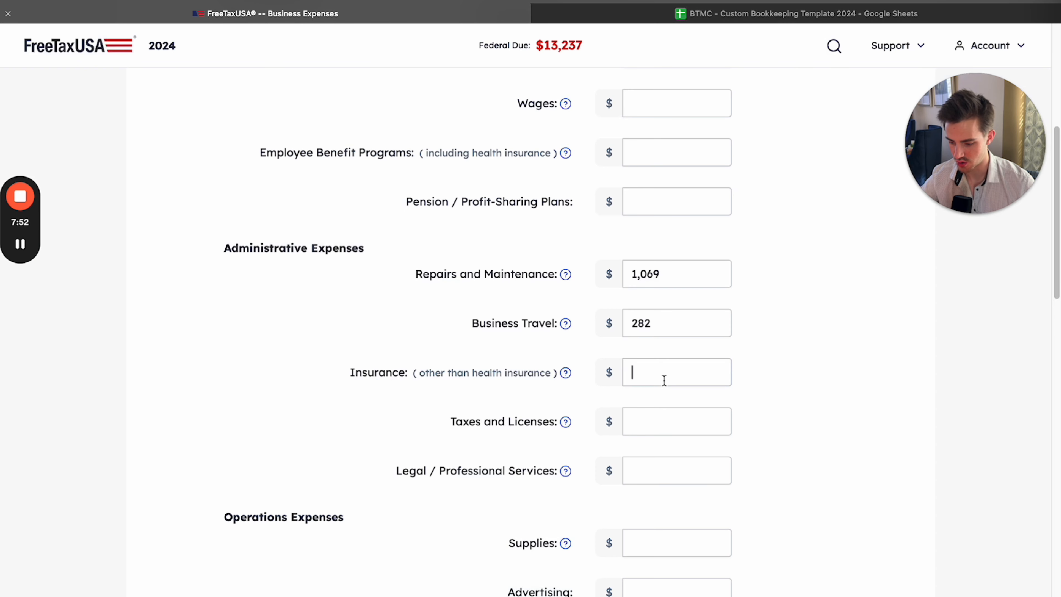
key(super+v)
click(807, 392)
Copy the Supplies amount, $4,894.92, from the bookkeeping spreadsheet into the Supplies field under FreeTaxUSA's Operations Expenses
scroll(807, 393, down, 2)
click(755, 15)
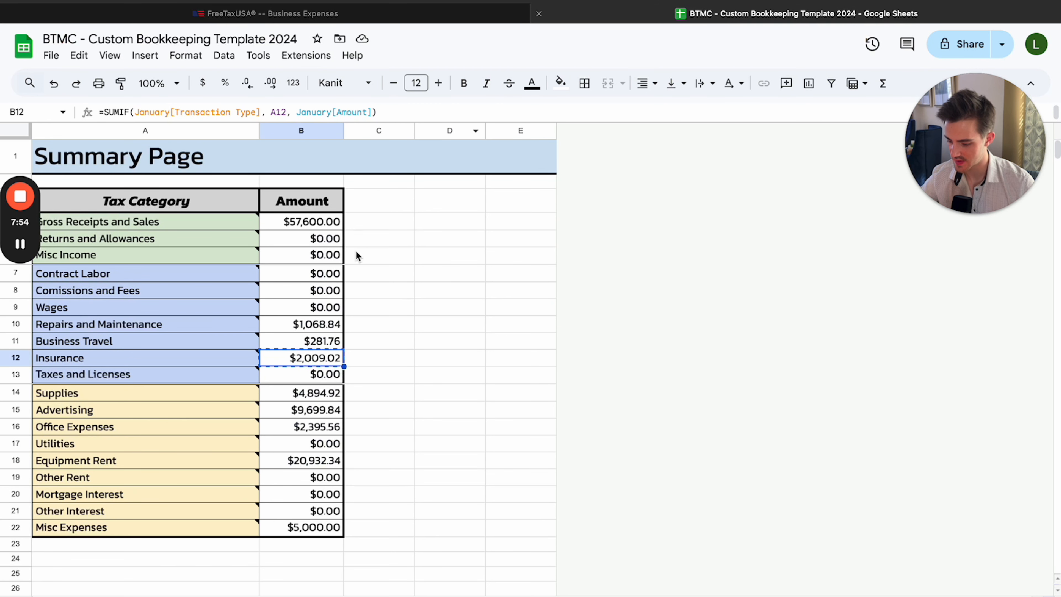
click(302, 376)
click(301, 395)
click(457, 17)
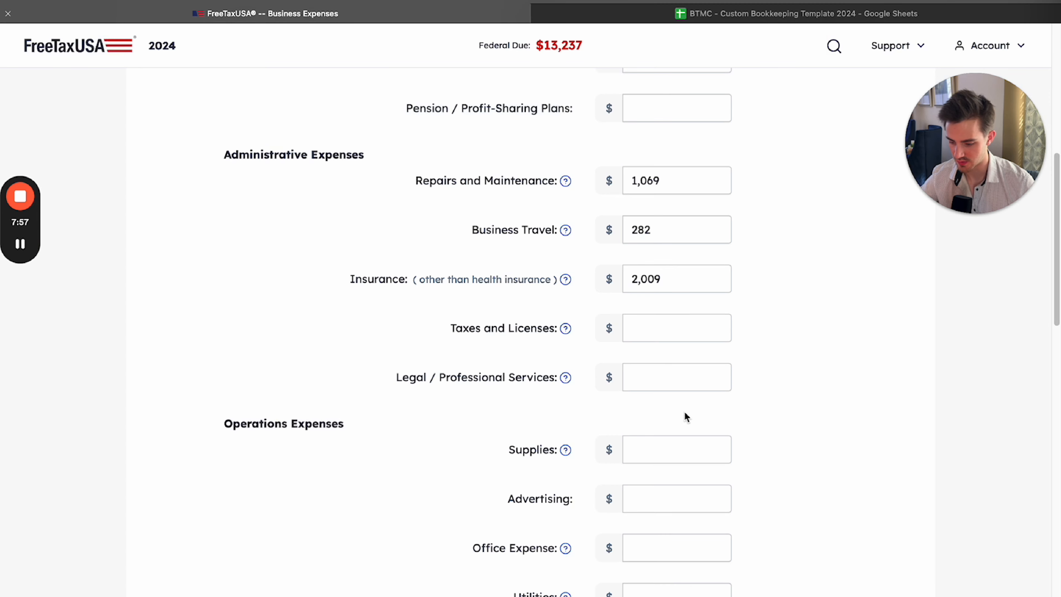
click(696, 441)
key(super+v)
click(774, 390)
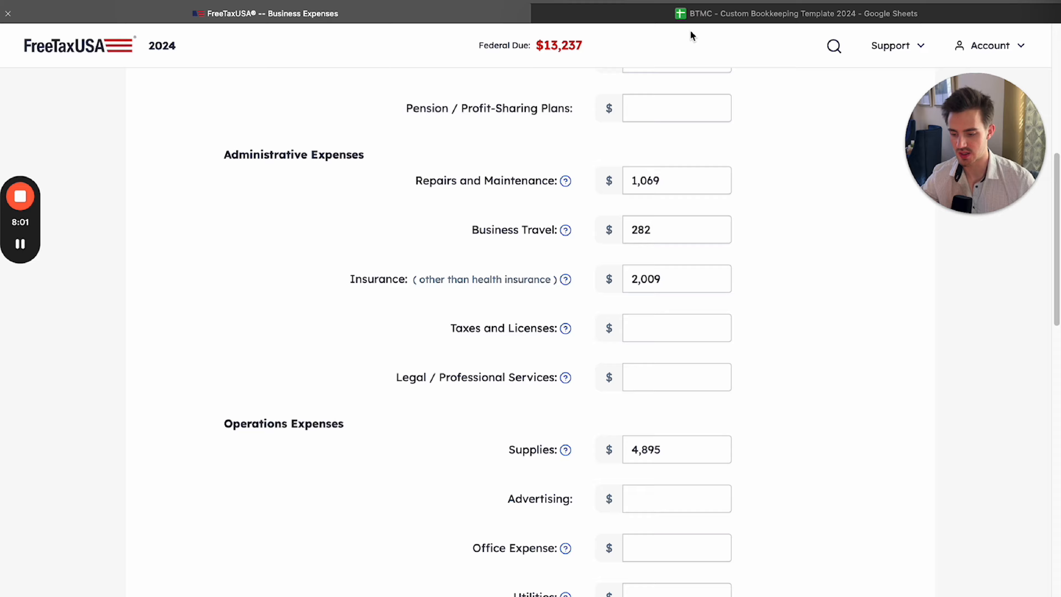
Review the Summary Page amounts from Gross Receipts through Misc Expenses and compare them with the expenses entered in FreeTaxUSA
click(695, 19)
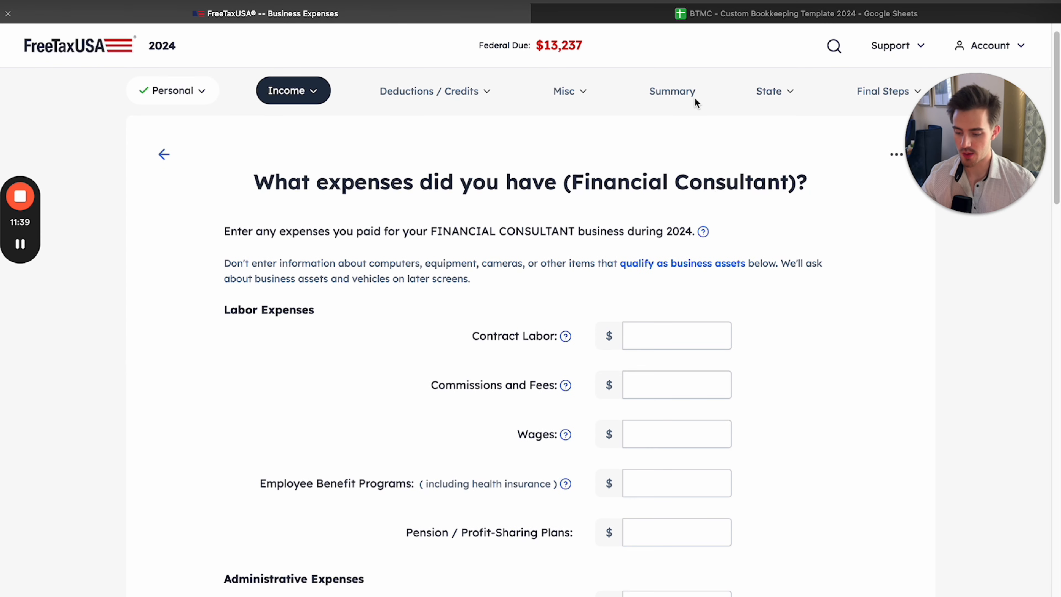
click(716, 17)
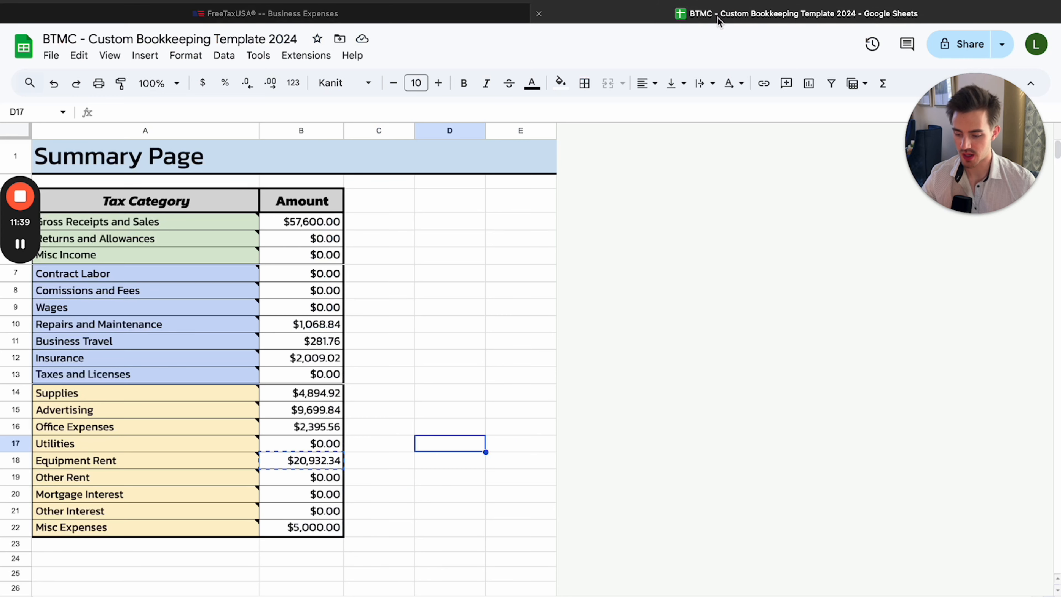
drag(326, 221, 332, 528)
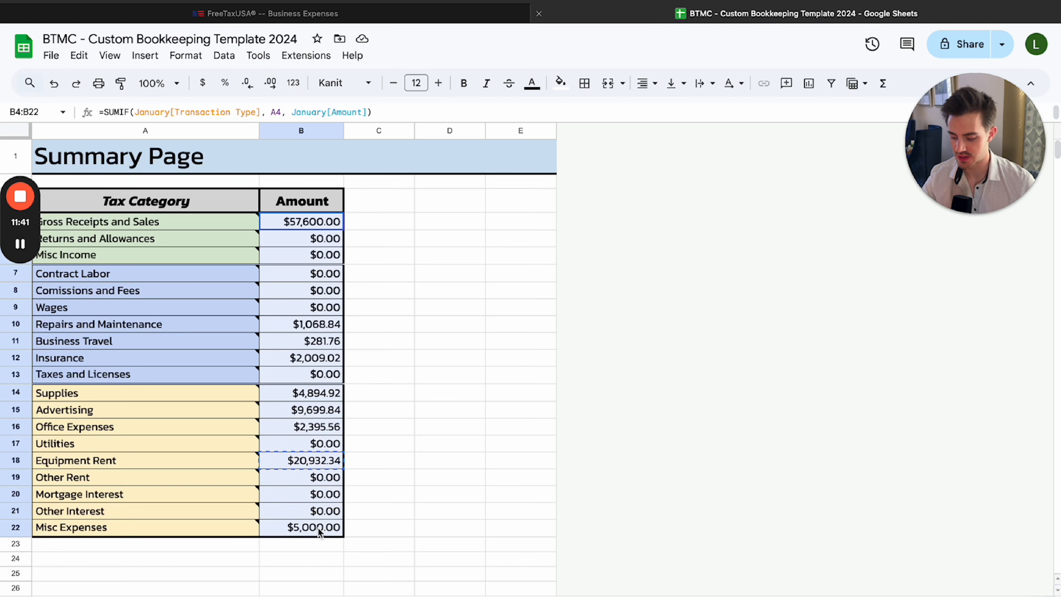
click(434, 409)
click(355, 15)
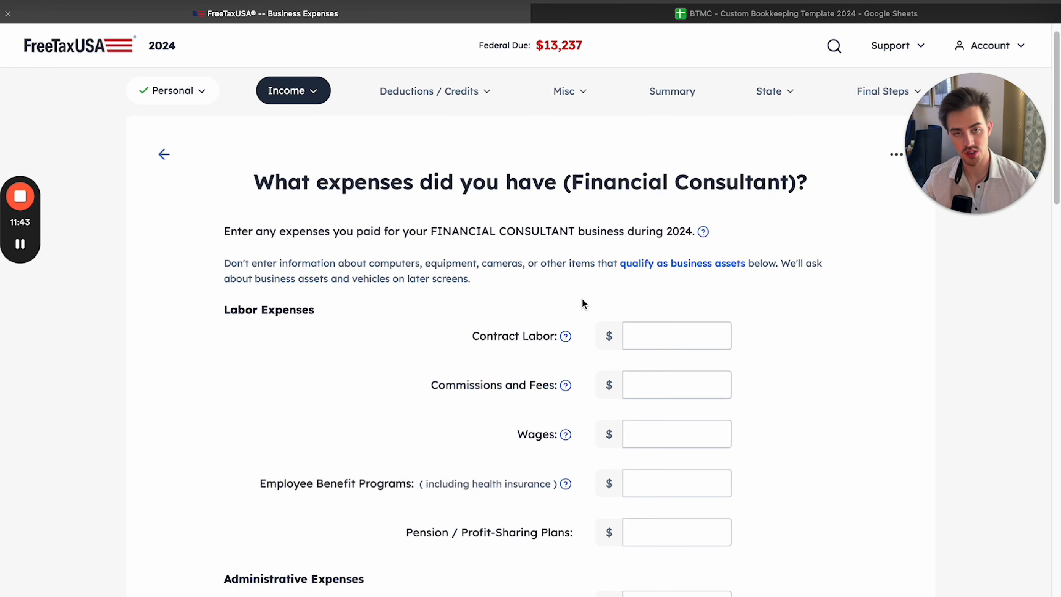
scroll(584, 304, down, 15)
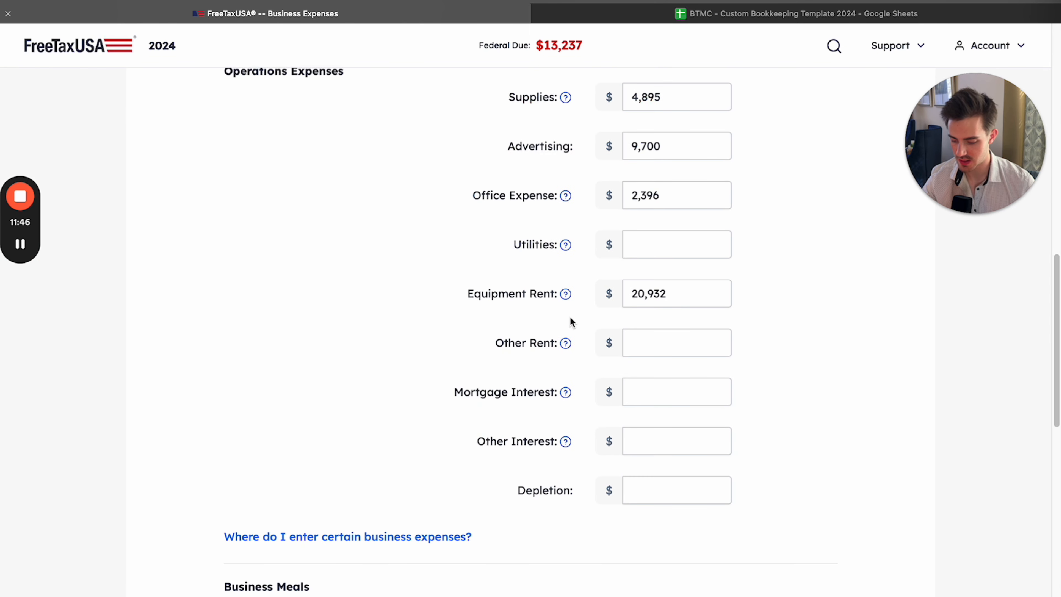
scroll(570, 320, down, 10)
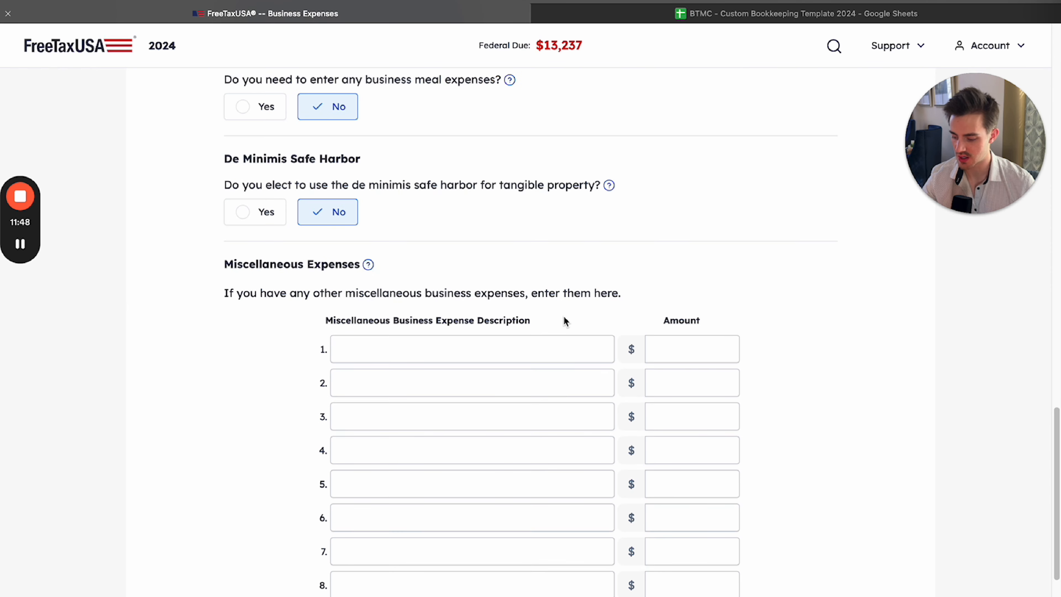
Check the Business Meals question in FreeTaxUSA against the tax categories on the spreadsheet's Summary Page
scroll(564, 320, up, 3)
drag(225, 173, 306, 182)
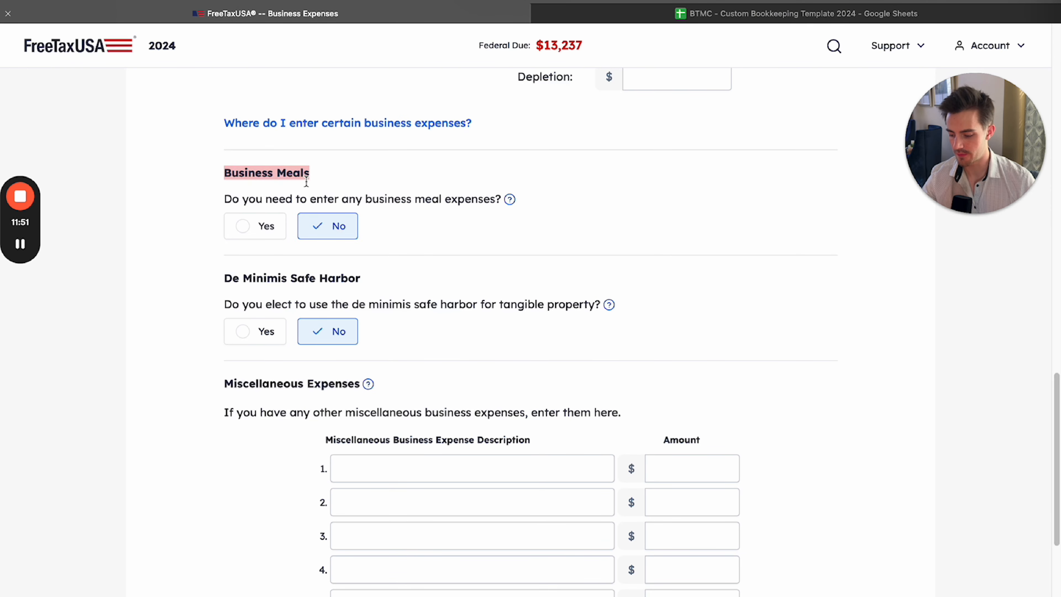
click(424, 202)
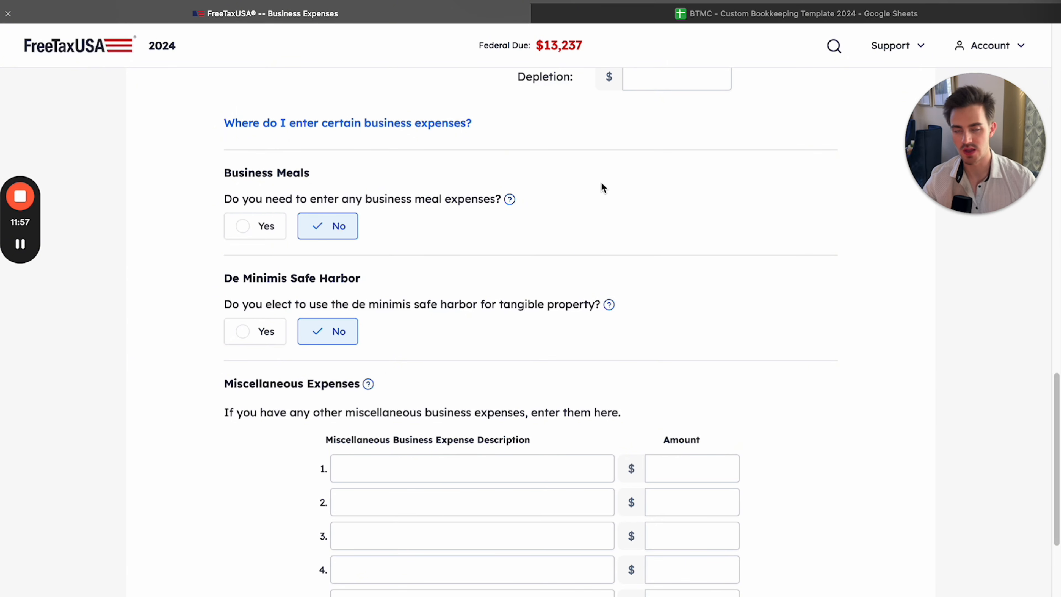
click(795, 13)
drag(146, 221, 270, 493)
click(450, 415)
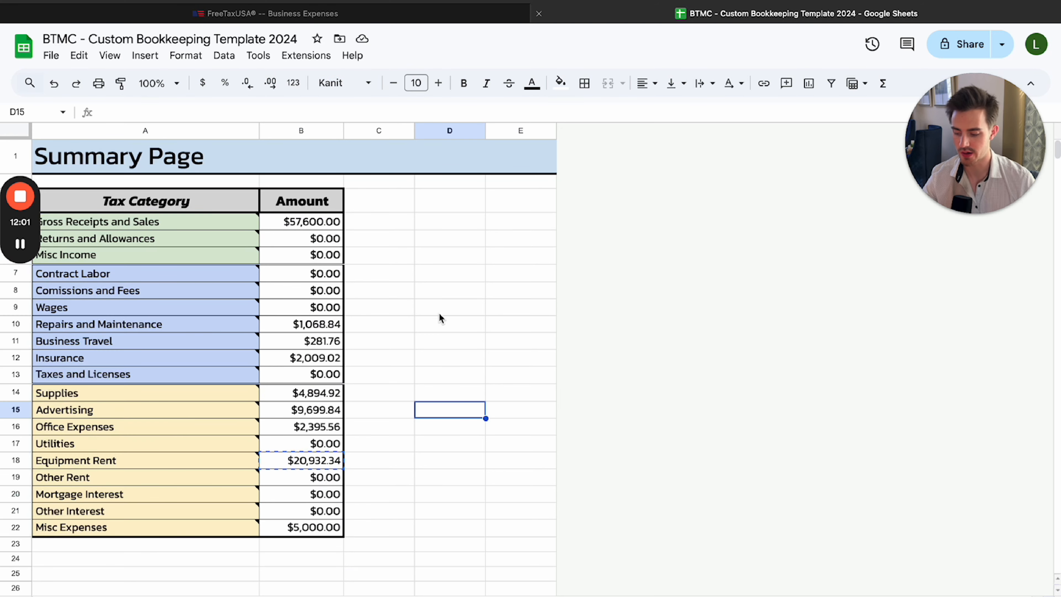
click(320, 17)
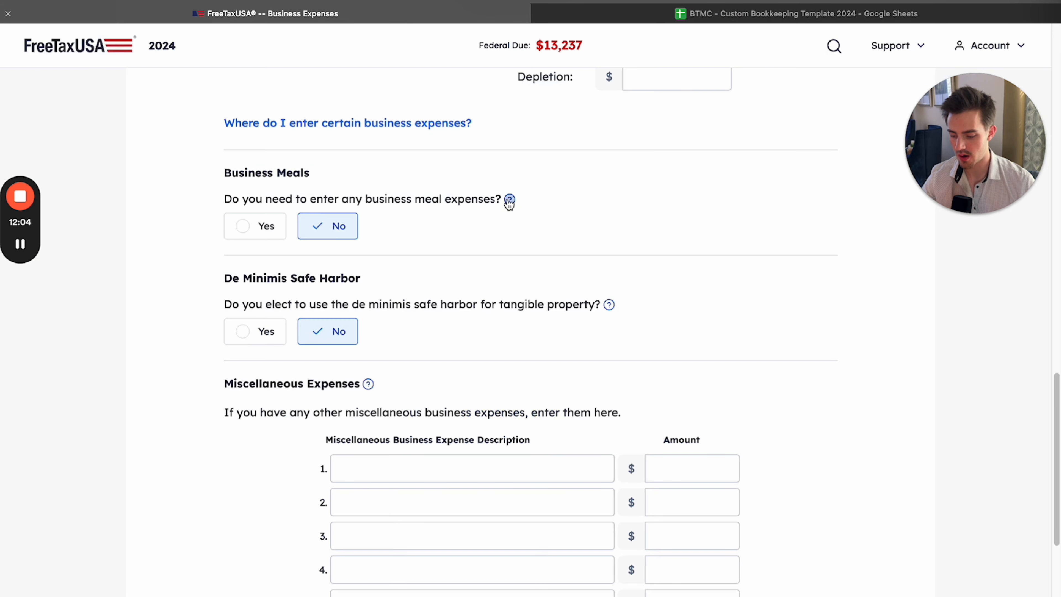
Read the tax help on business meal expenses, focusing on the conditions a meal must meet to be deductible
click(509, 199)
drag(505, 435, 262, 263)
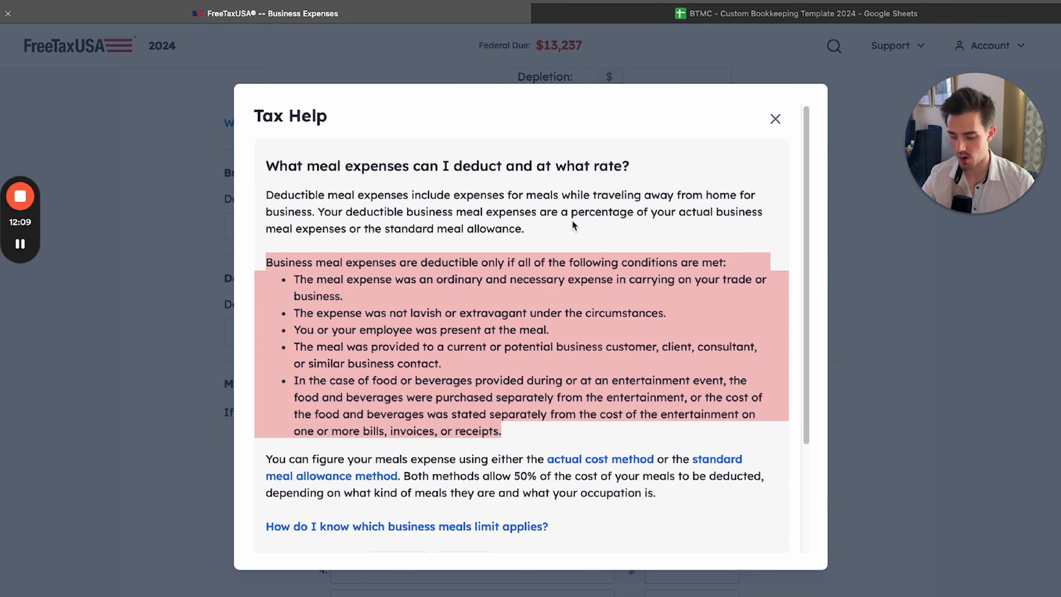
click(562, 230)
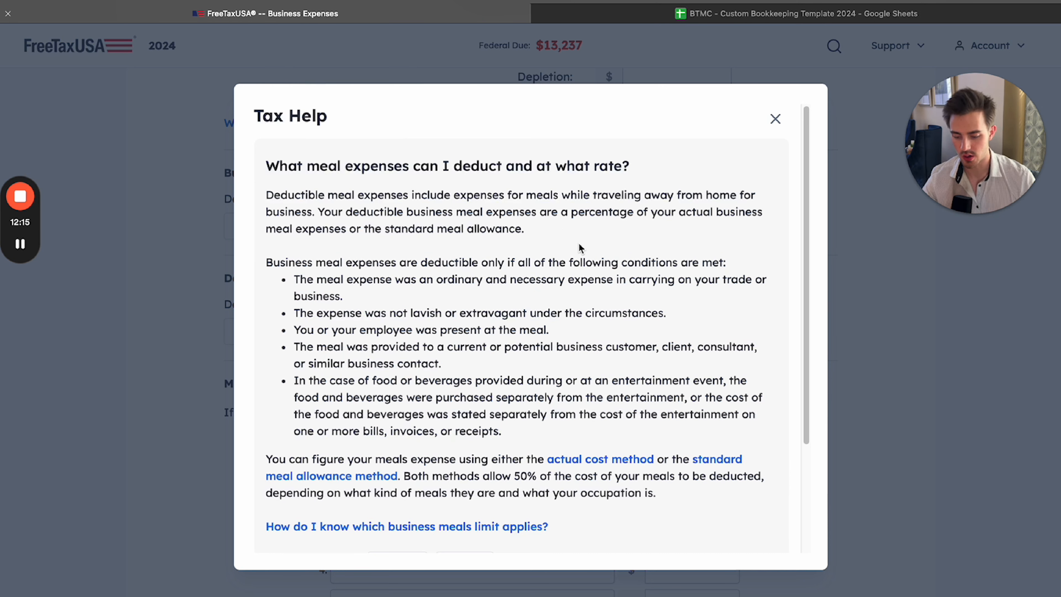
drag(507, 434, 270, 267)
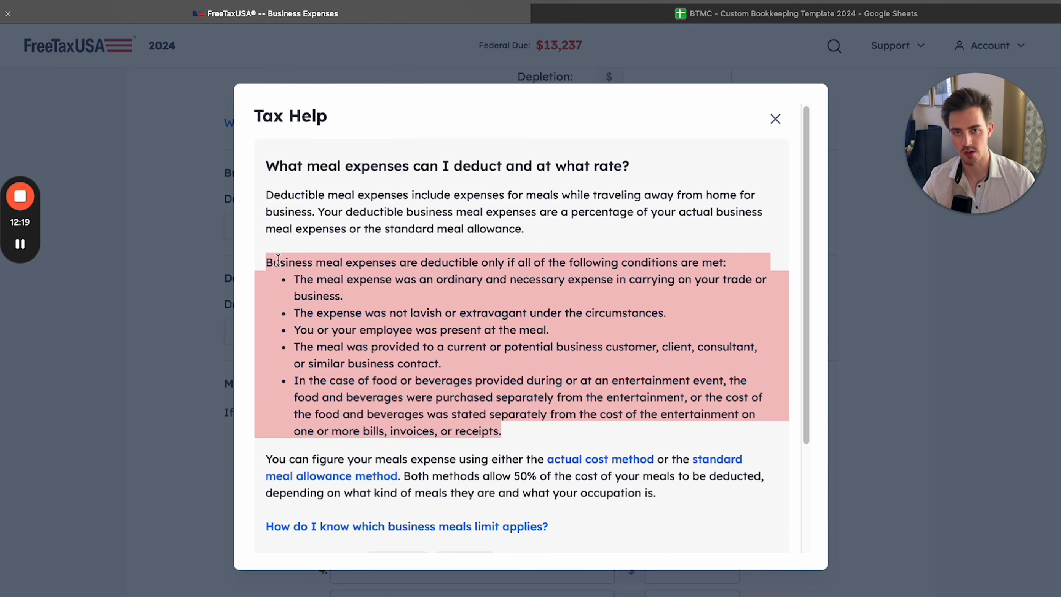
click(350, 344)
drag(266, 263, 550, 428)
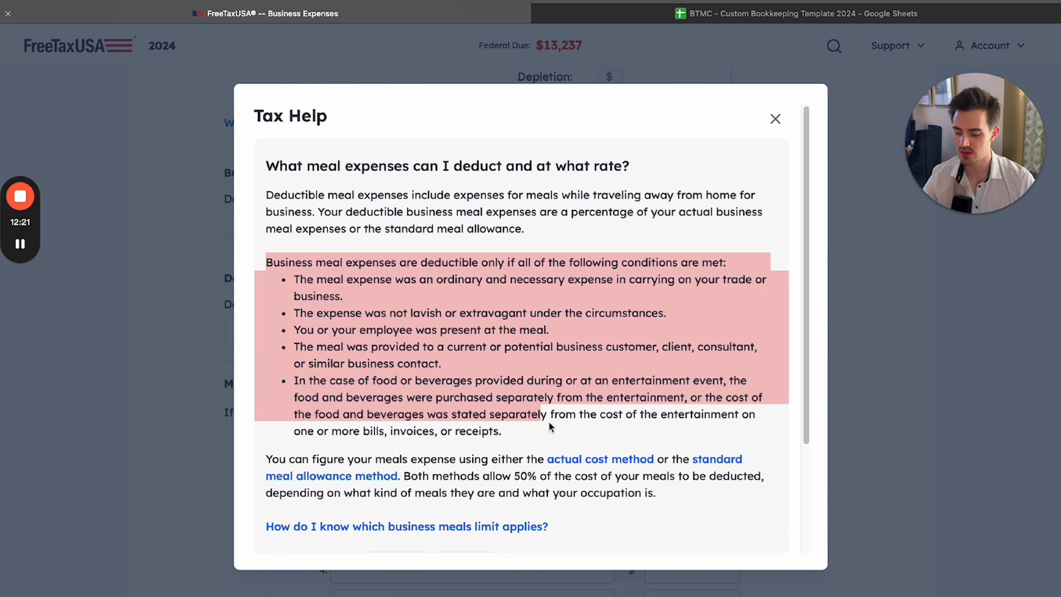
click(537, 434)
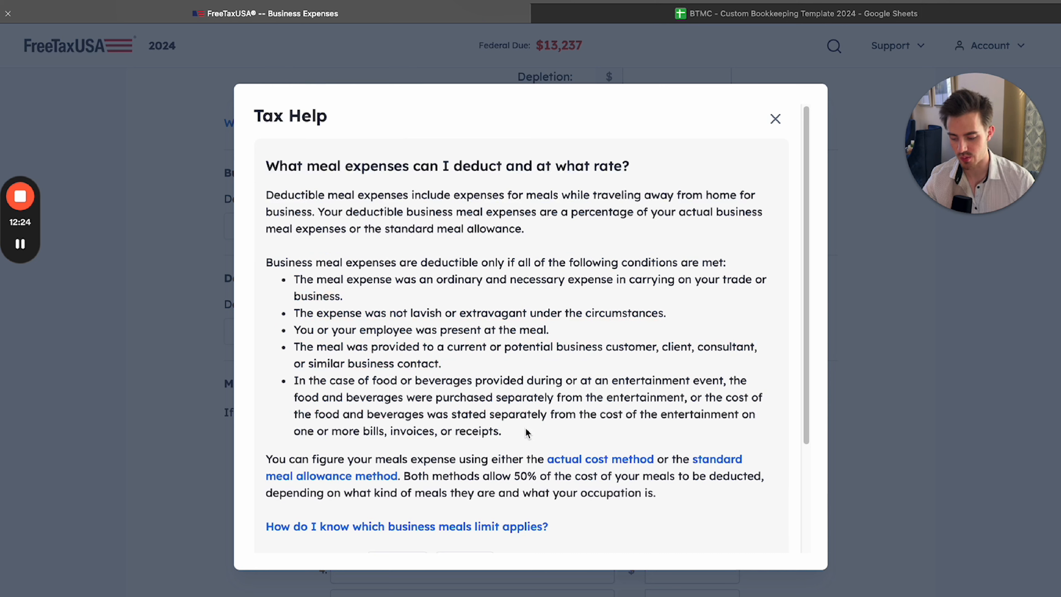
drag(508, 436, 420, 379)
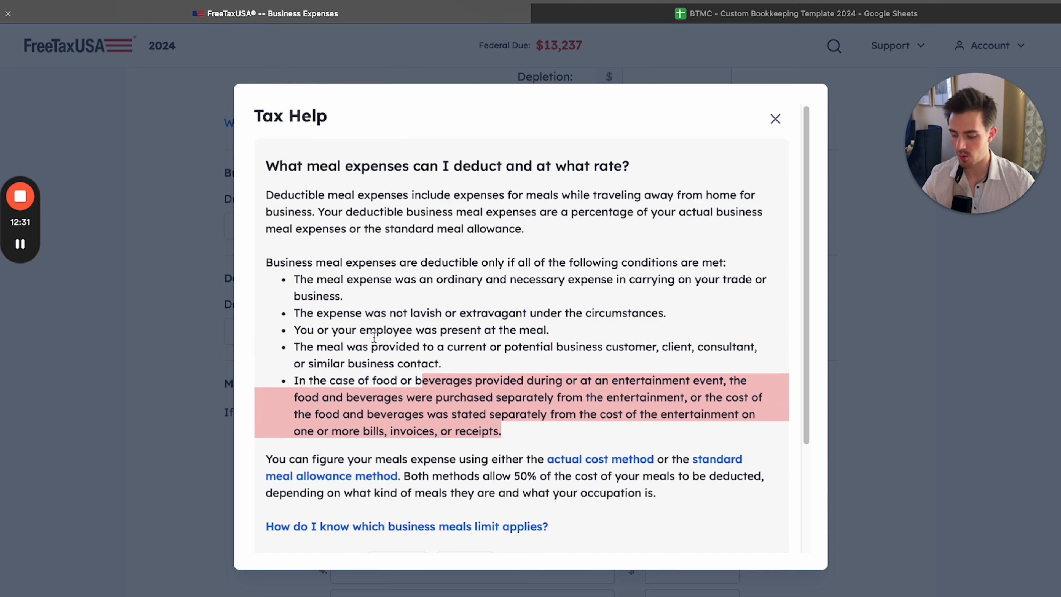
drag(374, 346, 538, 432)
click(540, 441)
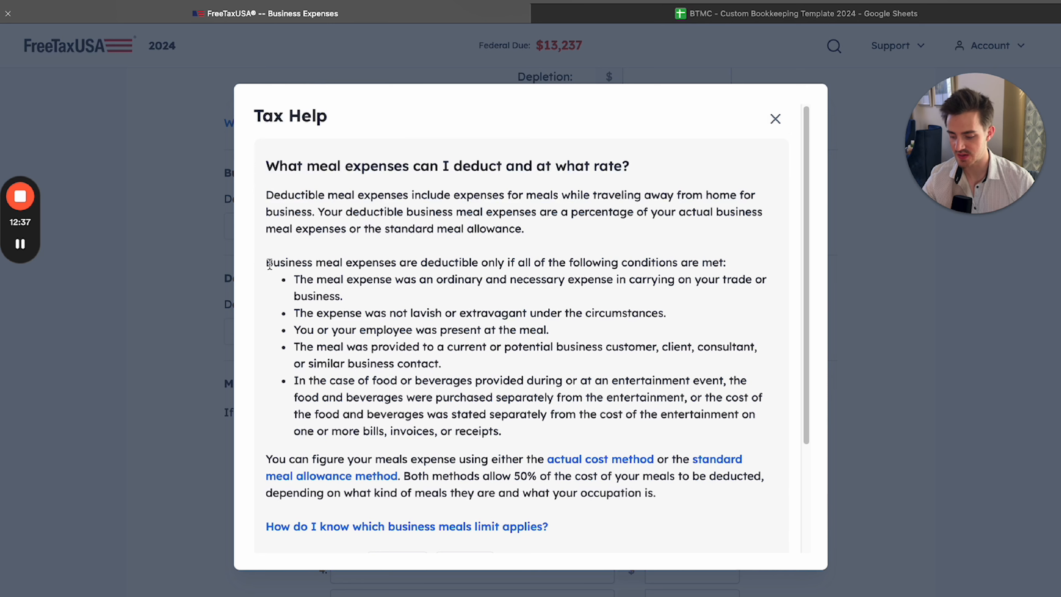
drag(269, 263, 526, 433)
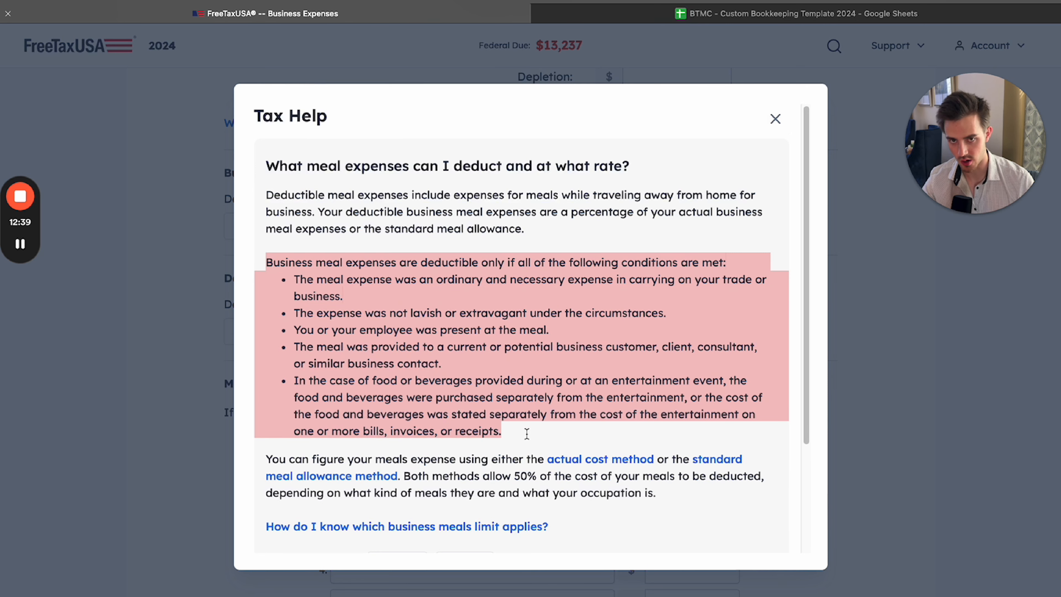
click(526, 438)
click(775, 119)
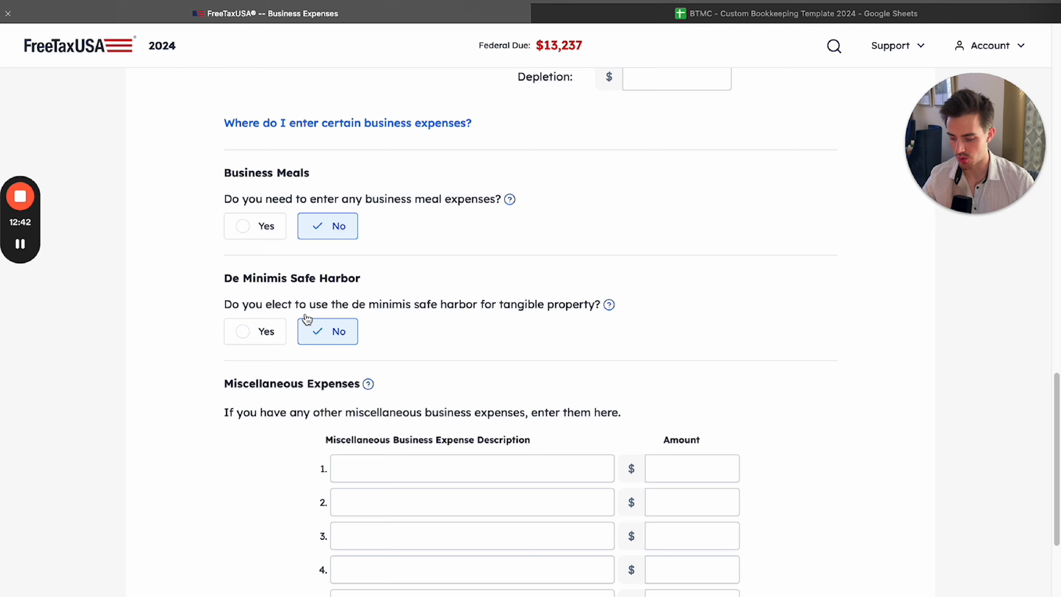
Answer Yes to entering business meal expenses and examine the General Meals and DOT Meals fields
click(259, 226)
click(740, 338)
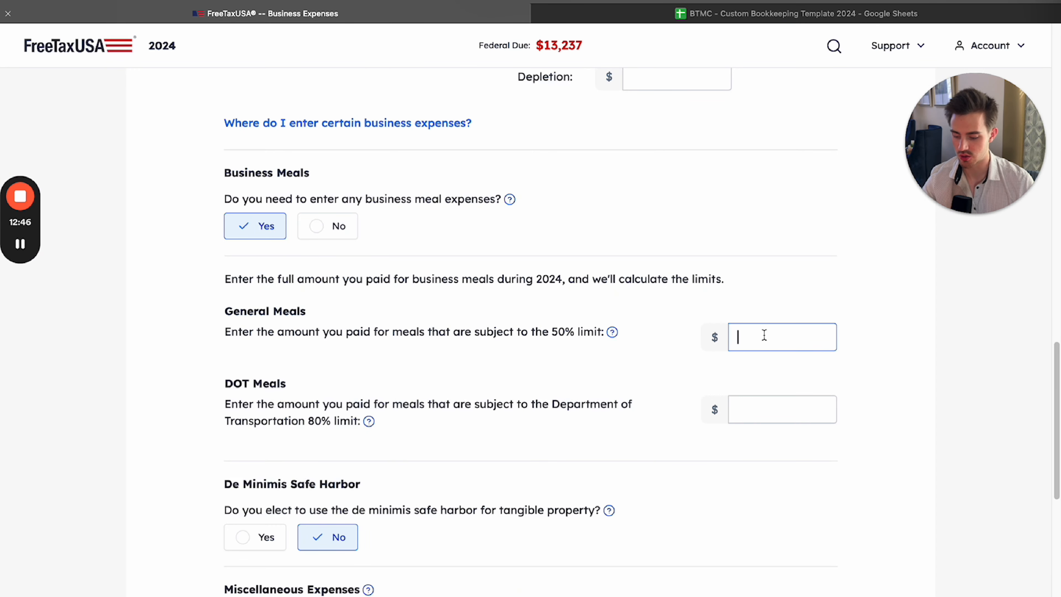
key(Tab)
drag(227, 383, 424, 438)
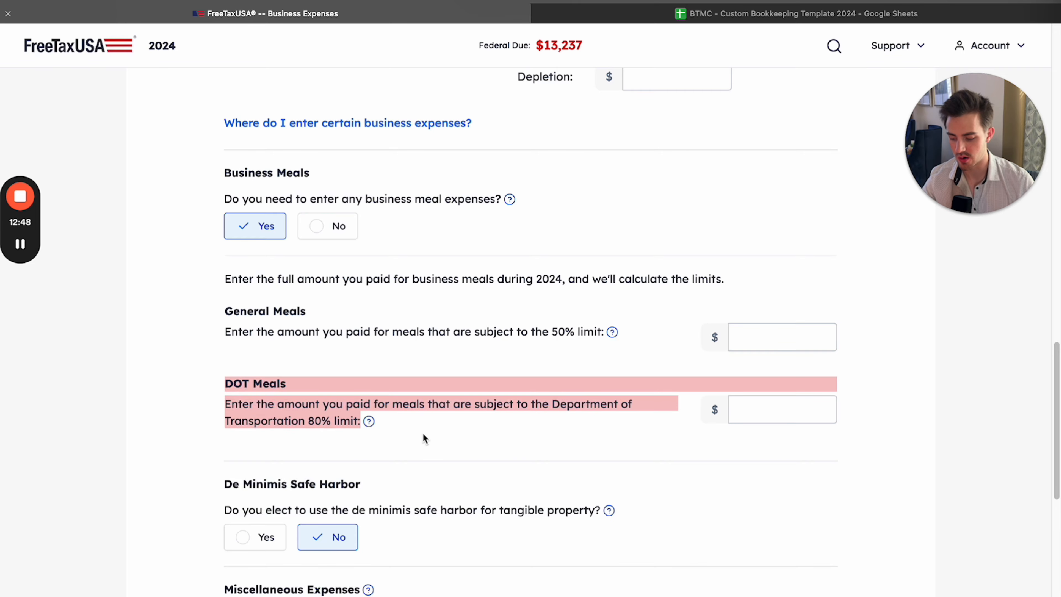
click(665, 405)
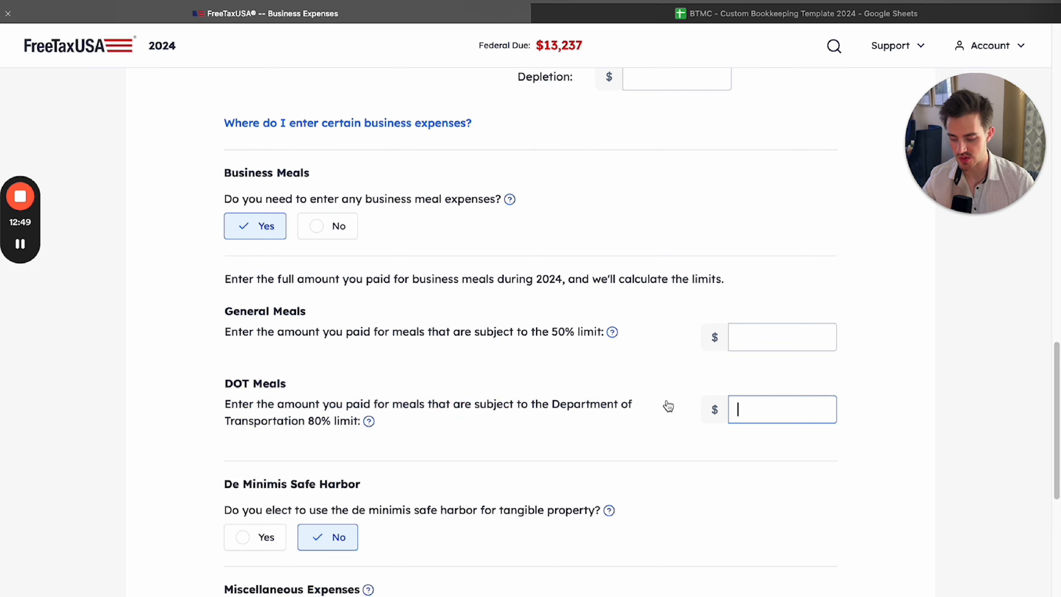
Consult the tax help for the DOT Meals 80% limit, the business meals question and the General Meals 50% limit
click(369, 422)
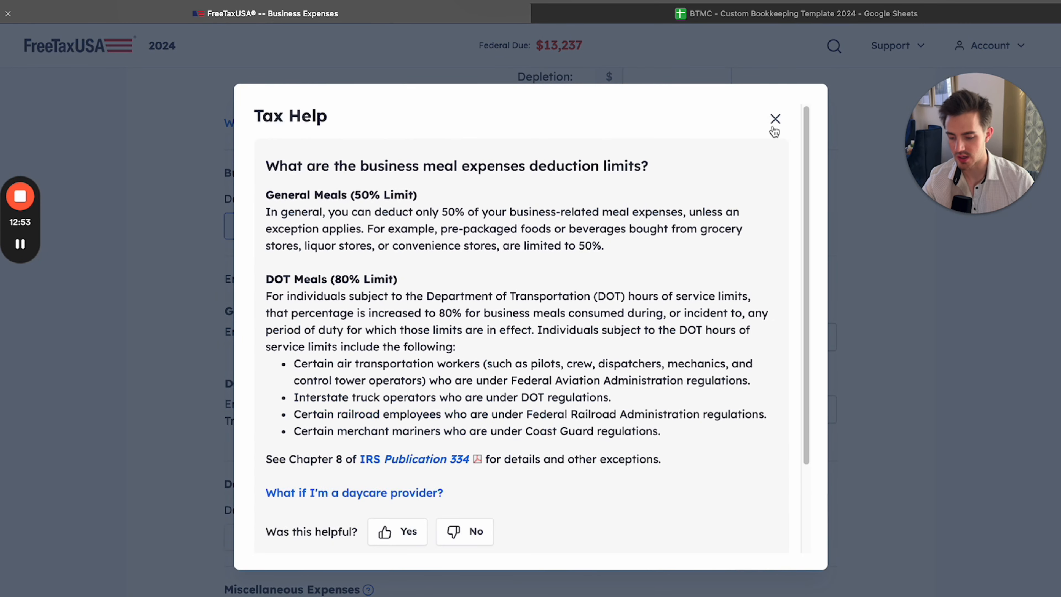
click(775, 119)
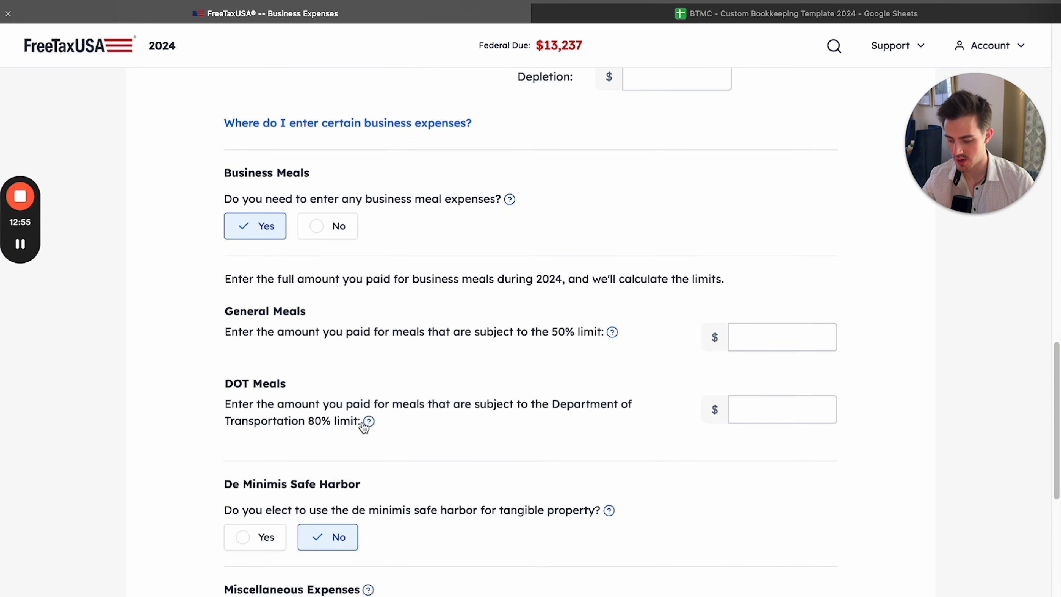
click(369, 422)
click(775, 118)
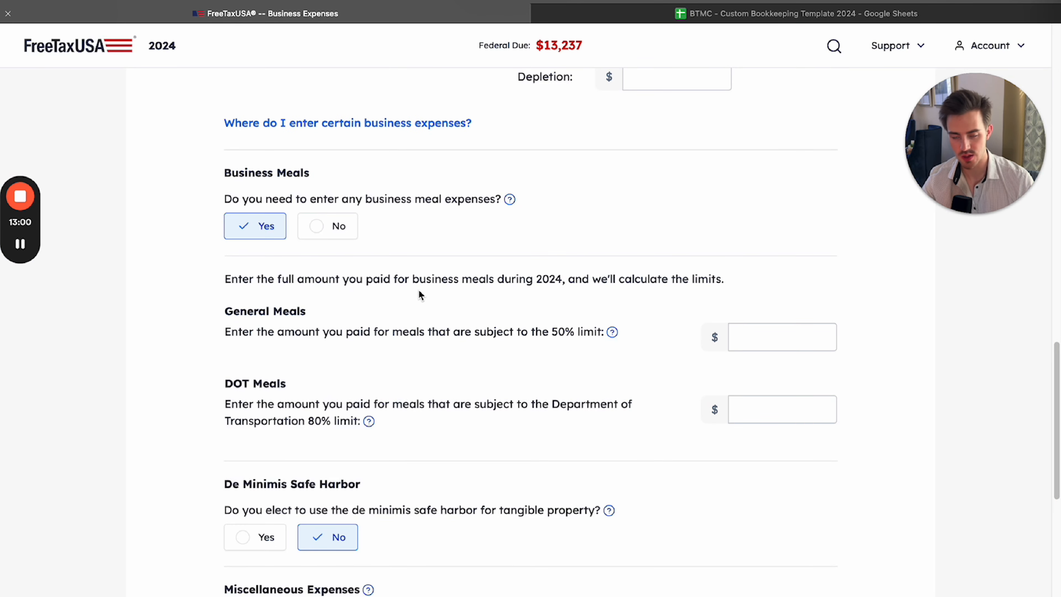
scroll(443, 351, up, 1)
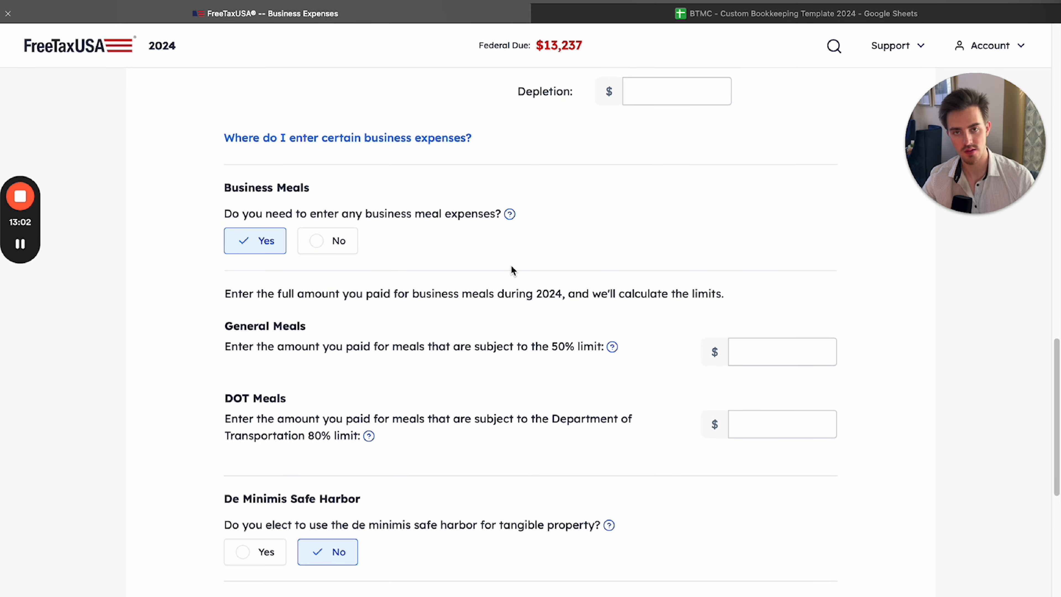
click(510, 213)
click(775, 119)
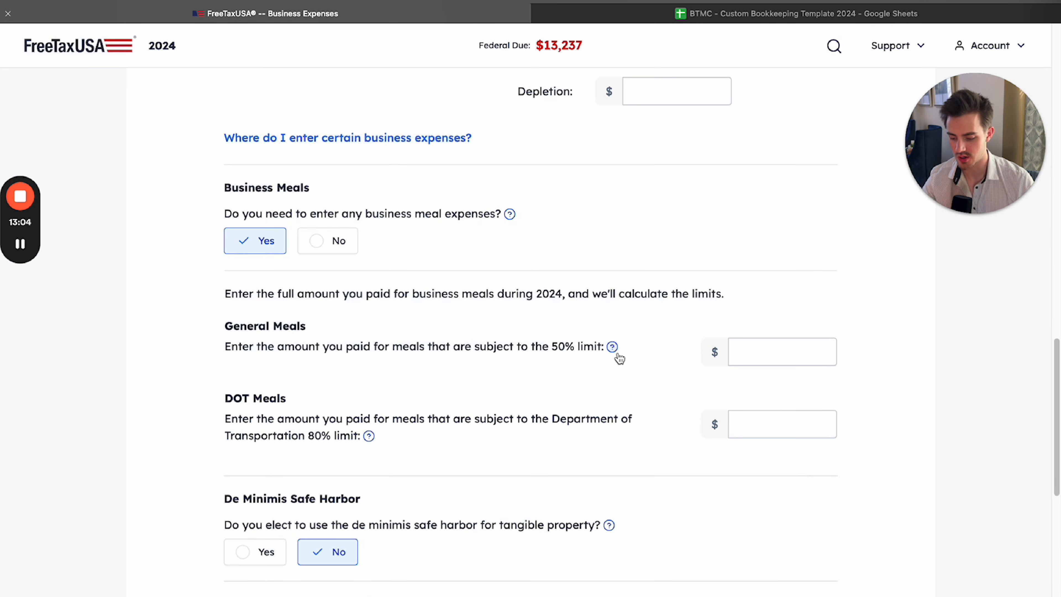
click(612, 347)
click(775, 119)
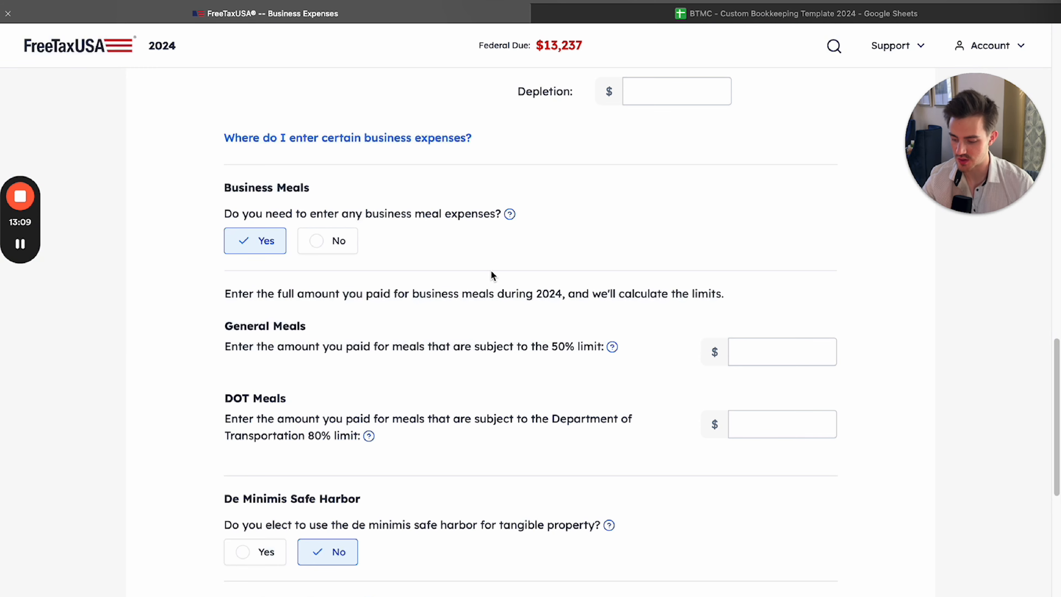
Change the answer on needing to enter business meal expenses to No
click(315, 242)
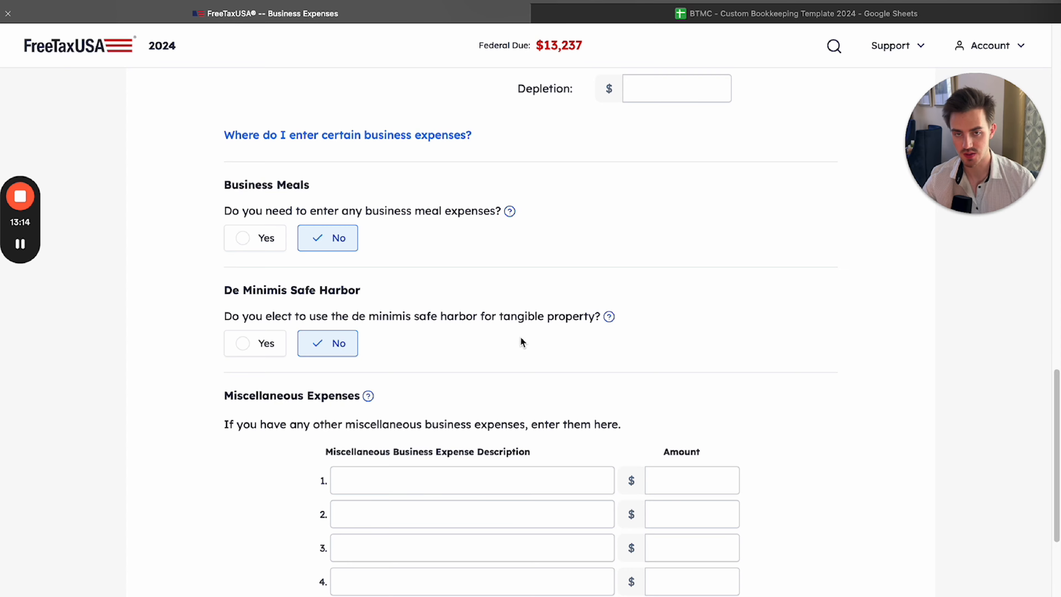
scroll(353, 275, down, 3)
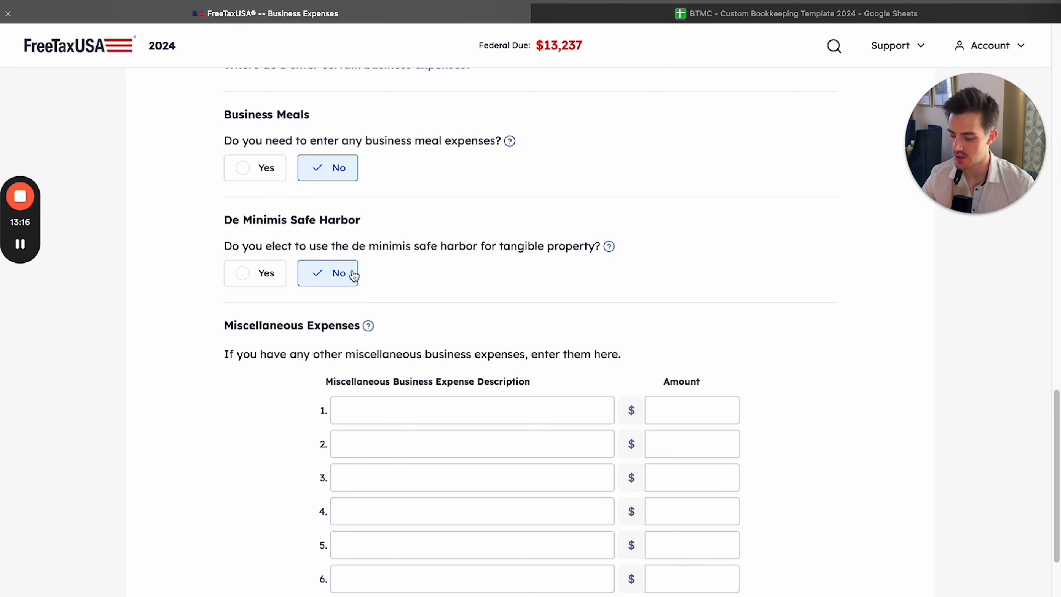
Answer Yes to electing the de minimis safe harbor for tangible property
triple_click(226, 221)
click(398, 245)
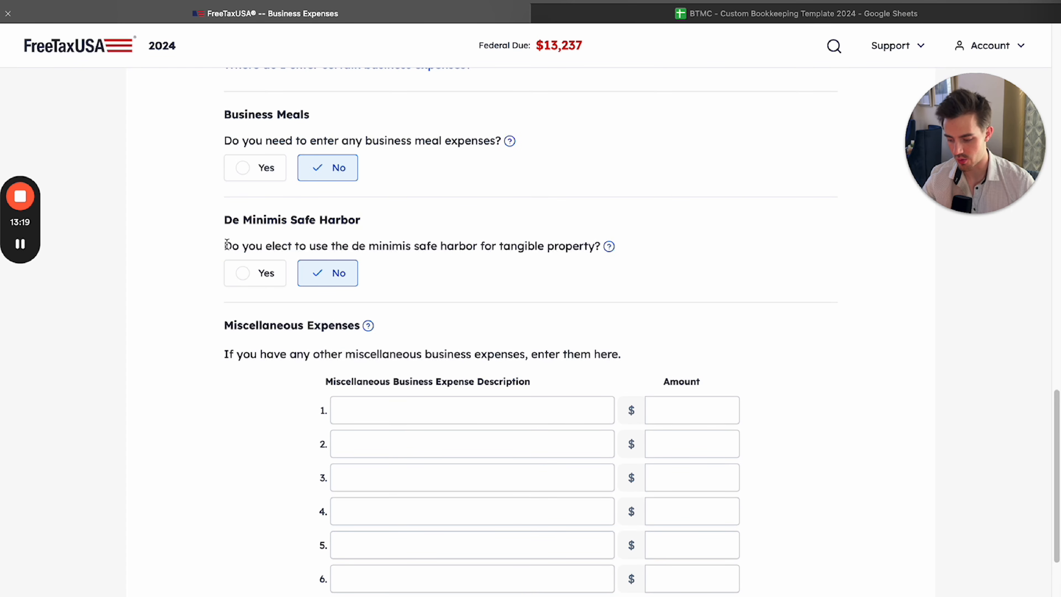
drag(226, 243, 598, 253)
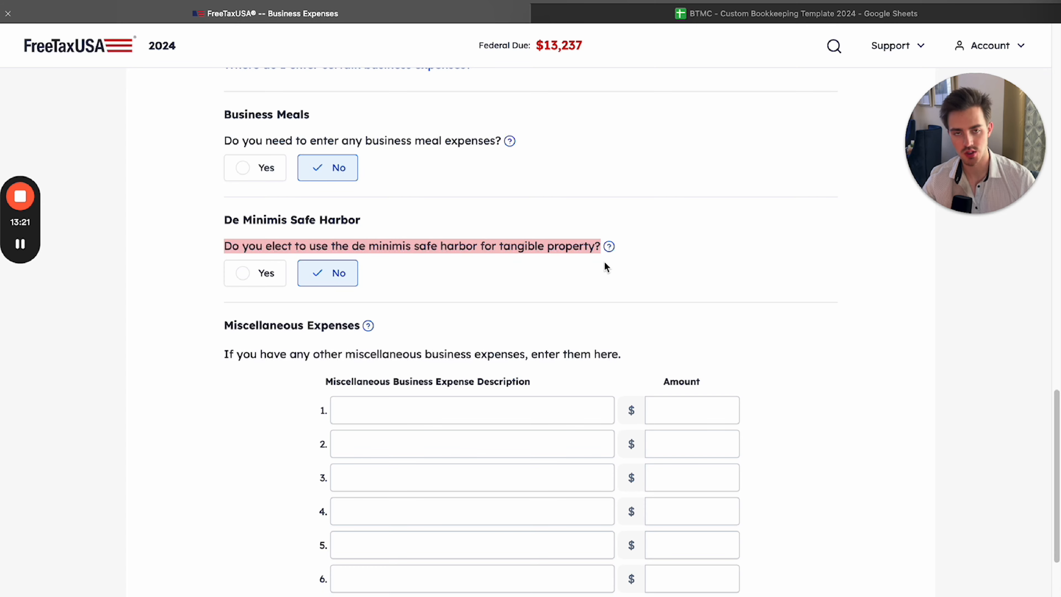
click(615, 267)
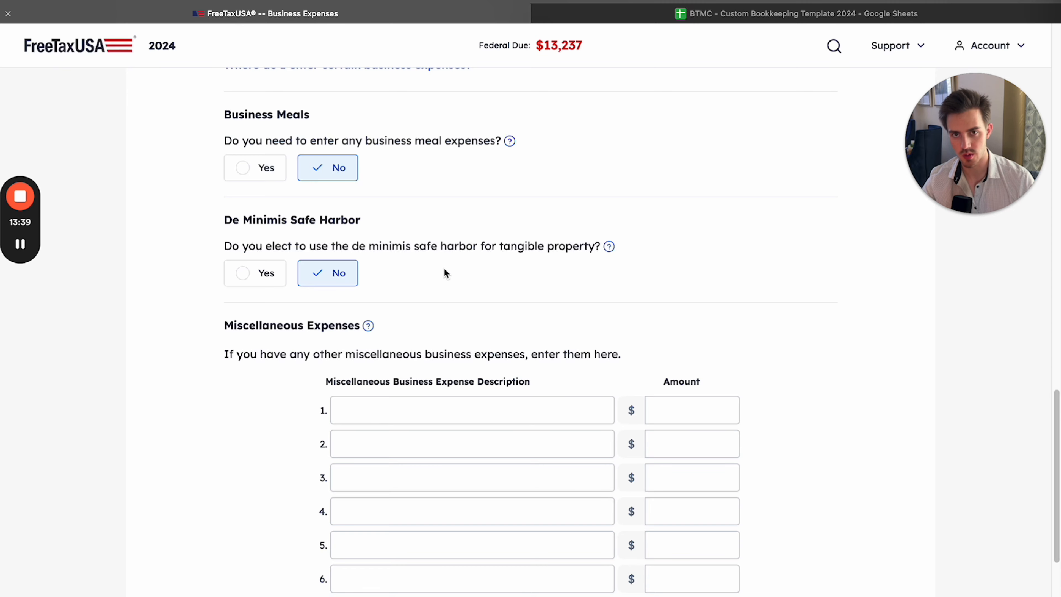
click(255, 273)
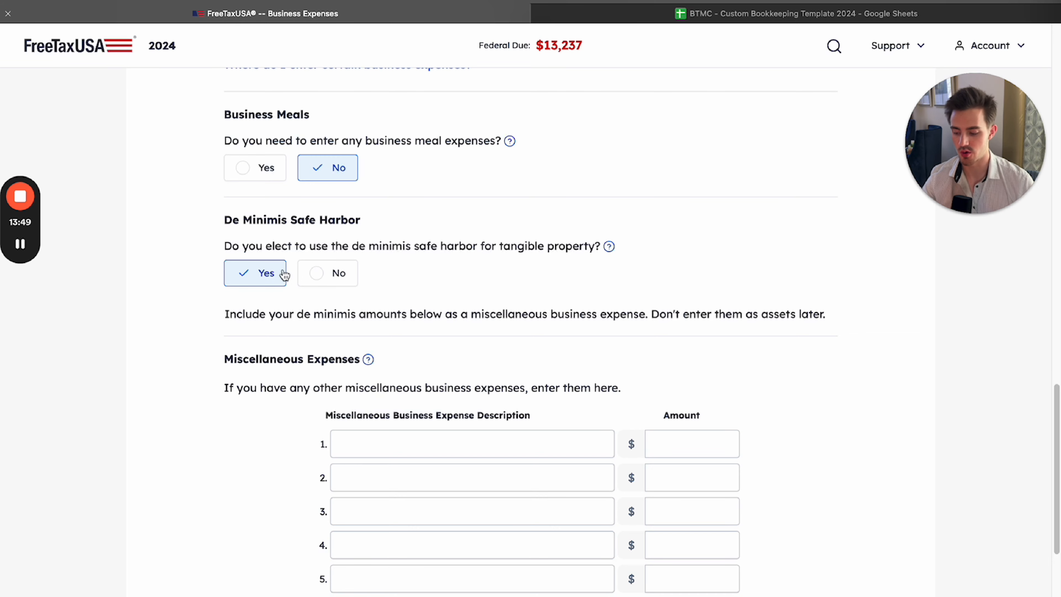
drag(225, 230, 360, 228)
click(383, 239)
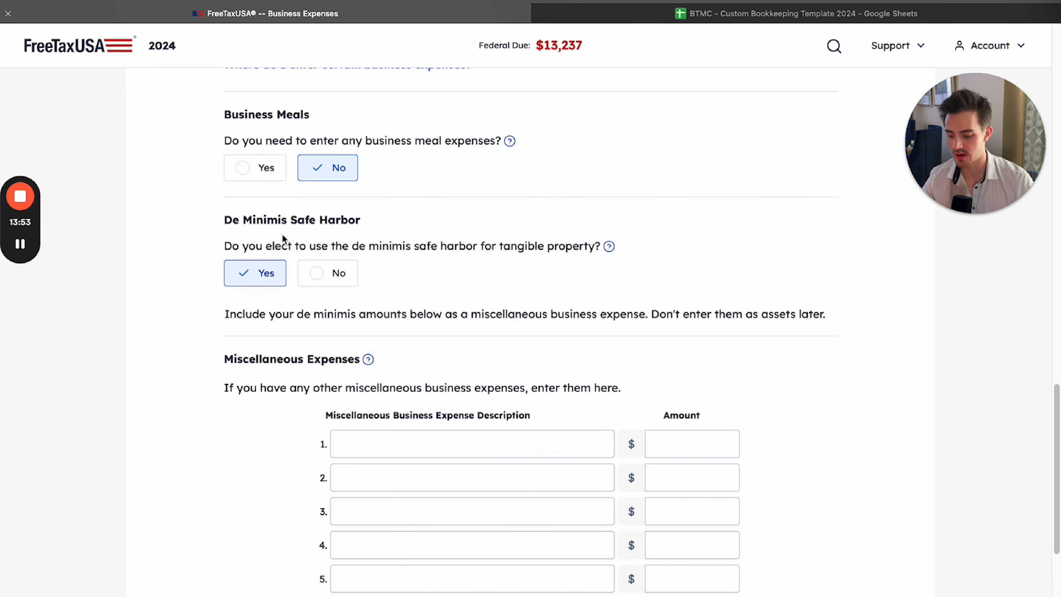
drag(225, 221, 346, 220)
click(386, 233)
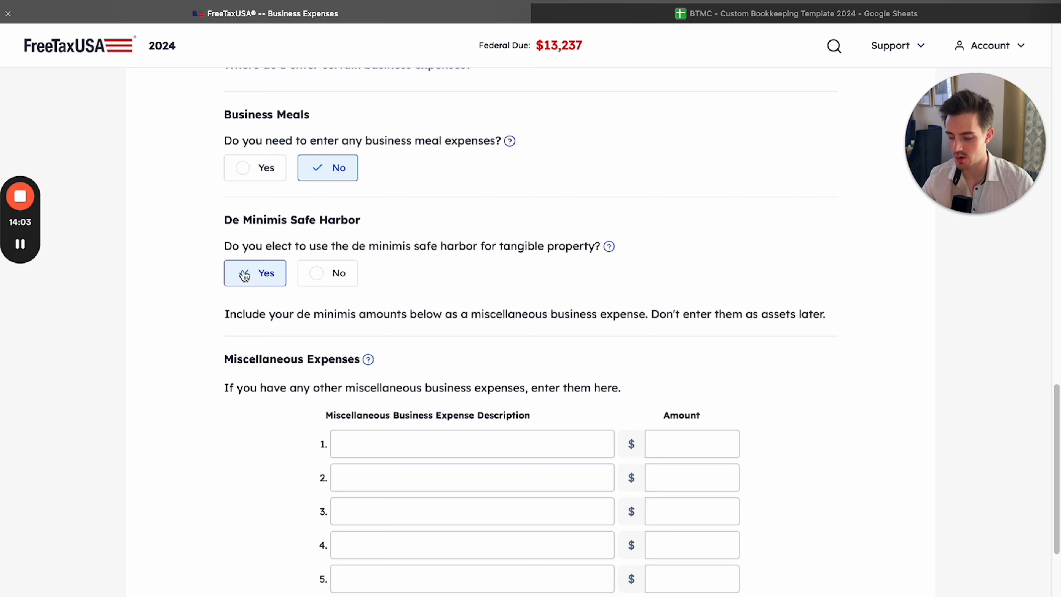
click(347, 278)
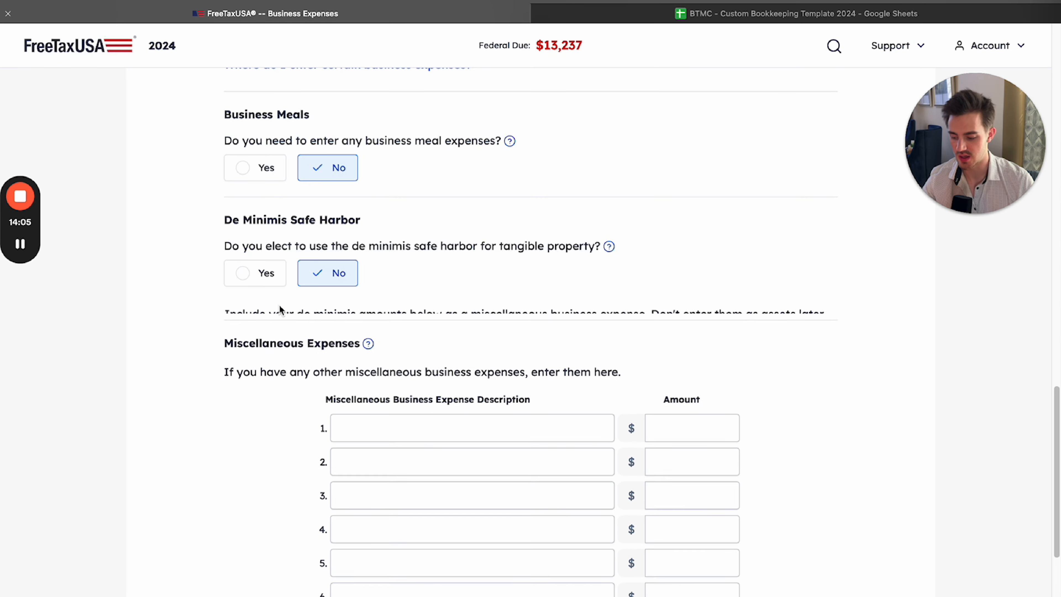
click(274, 278)
Read the instructions for the Miscellaneous Expenses section below the de minimis election
scroll(301, 332, down, 5)
scroll(302, 331, up, 2)
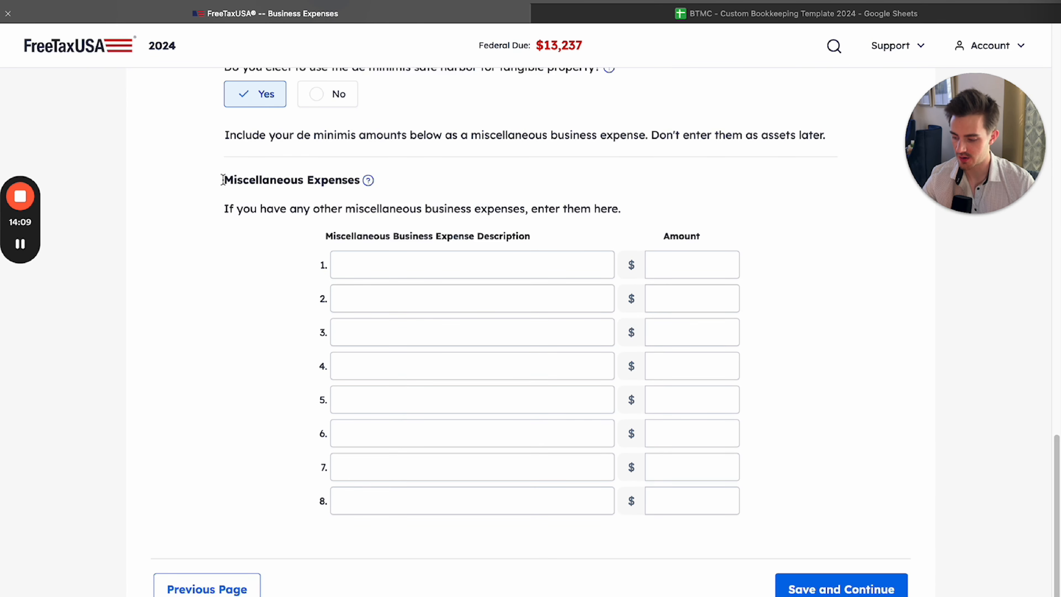
drag(223, 179, 309, 208)
click(463, 208)
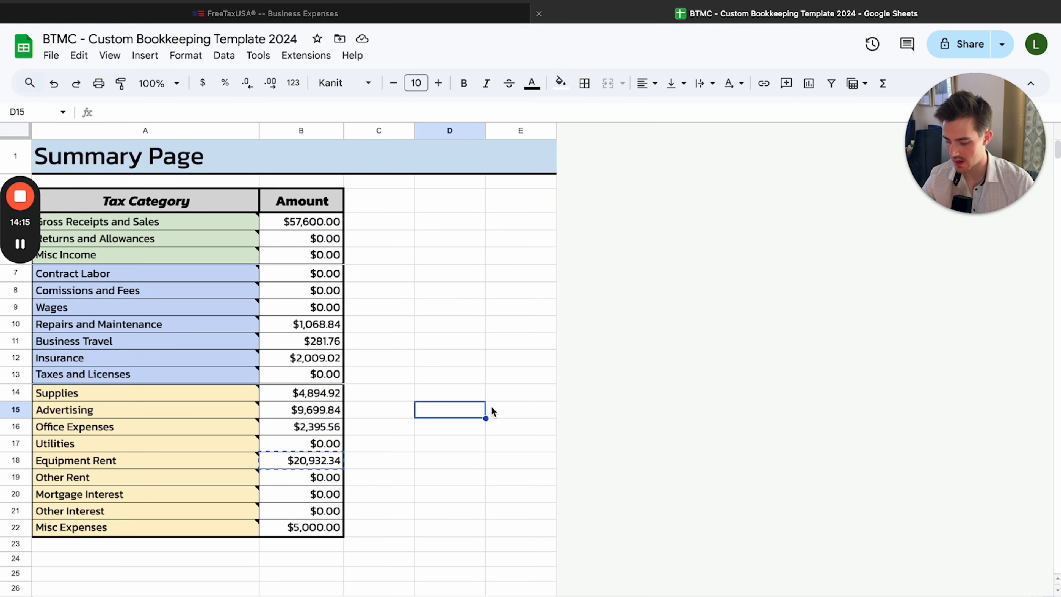
Switch to the Google Sheets bookkeeping template and check the Misc Expenses total on the Summary Page
scroll(493, 406, down, 1)
scroll(494, 405, up, 1)
scroll(484, 405, down, 6)
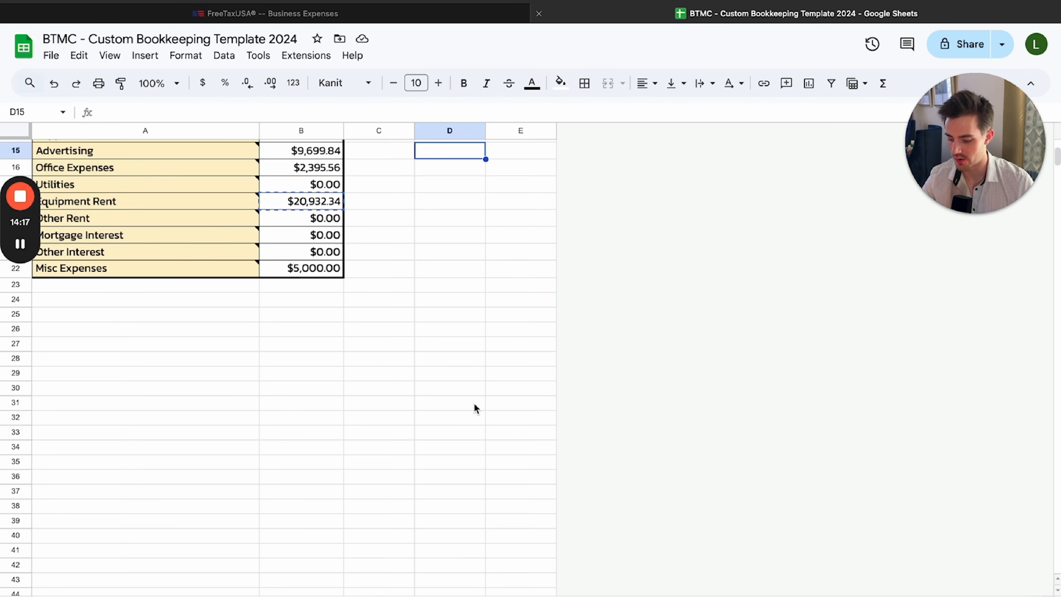
scroll(474, 405, up, 1)
drag(99, 289, 322, 291)
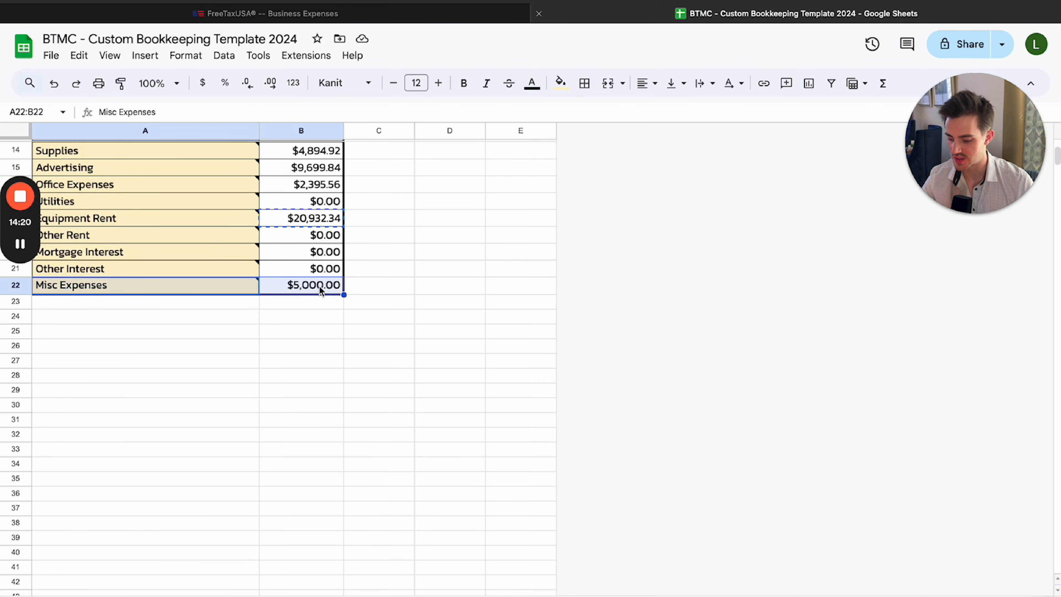
click(409, 287)
Open the January sheet and find the 1/30/2024 transaction categorized as Misc Expenses
click(340, 595)
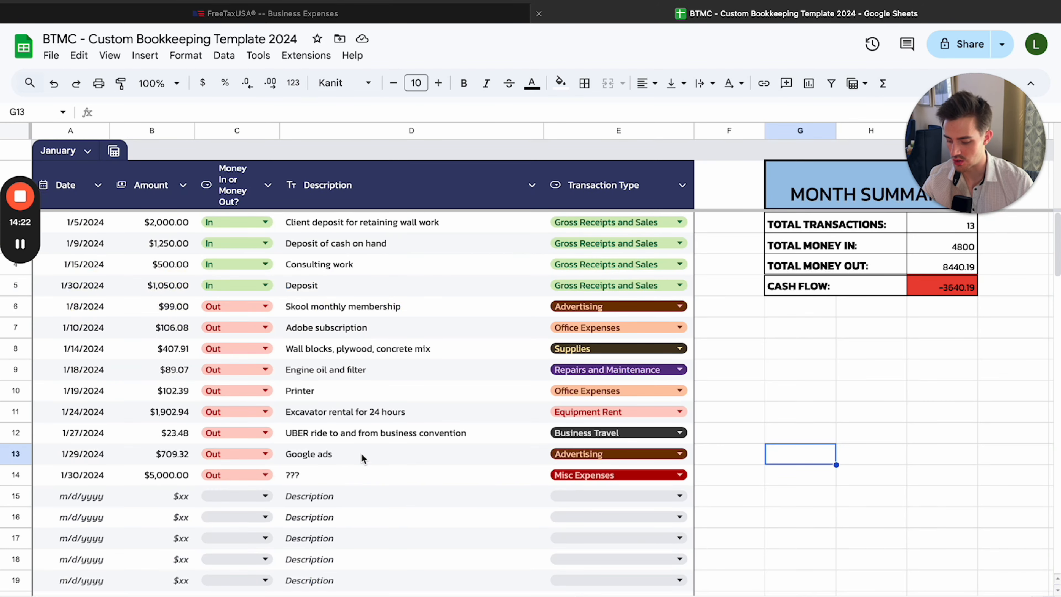
scroll(227, 465, down, 1)
scroll(226, 466, down, 2)
drag(84, 417, 618, 418)
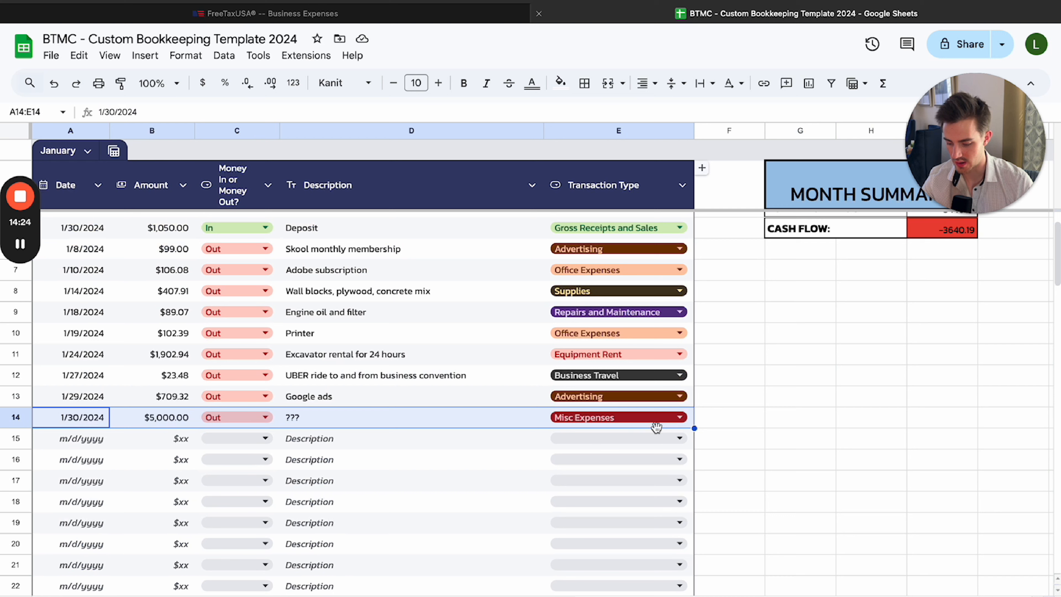
click(739, 410)
drag(96, 418, 566, 416)
click(728, 419)
Inspect the transaction type and description of the January Misc Expenses entry in row 14, leaving both unchanged
click(670, 420)
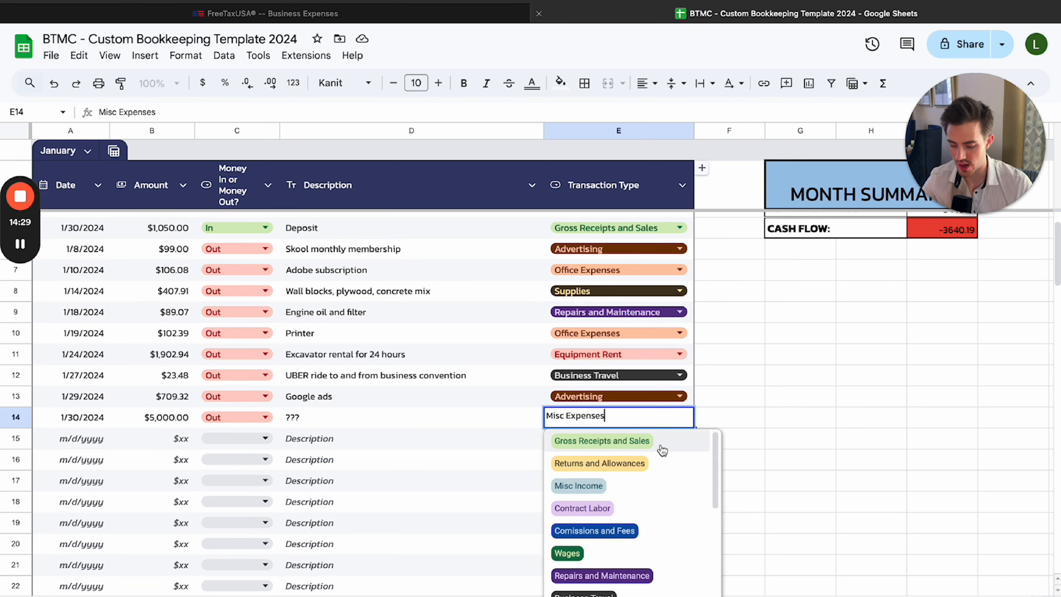
click(730, 405)
click(608, 420)
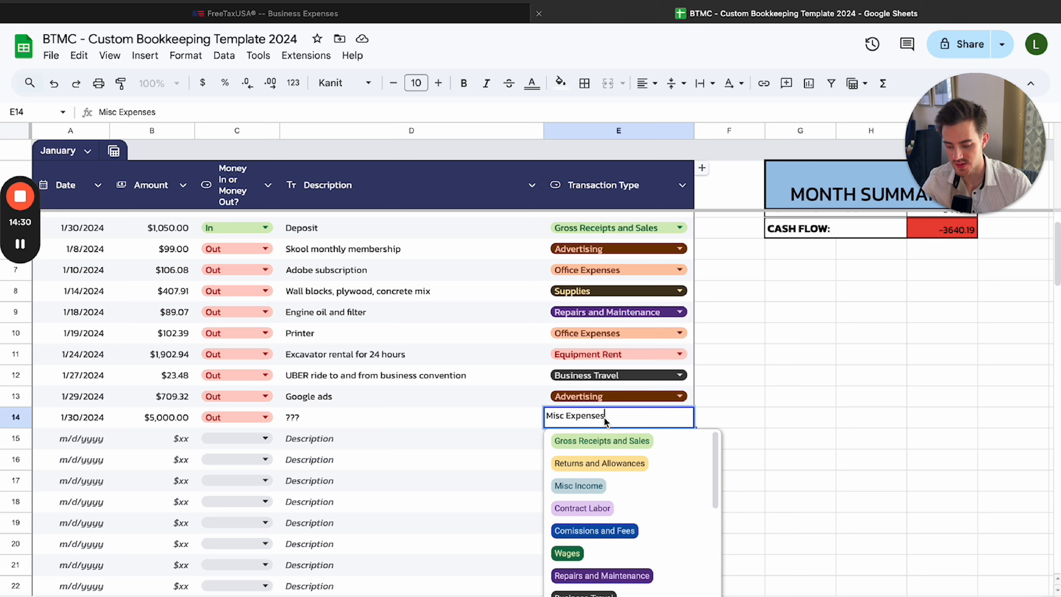
click(726, 424)
click(329, 423)
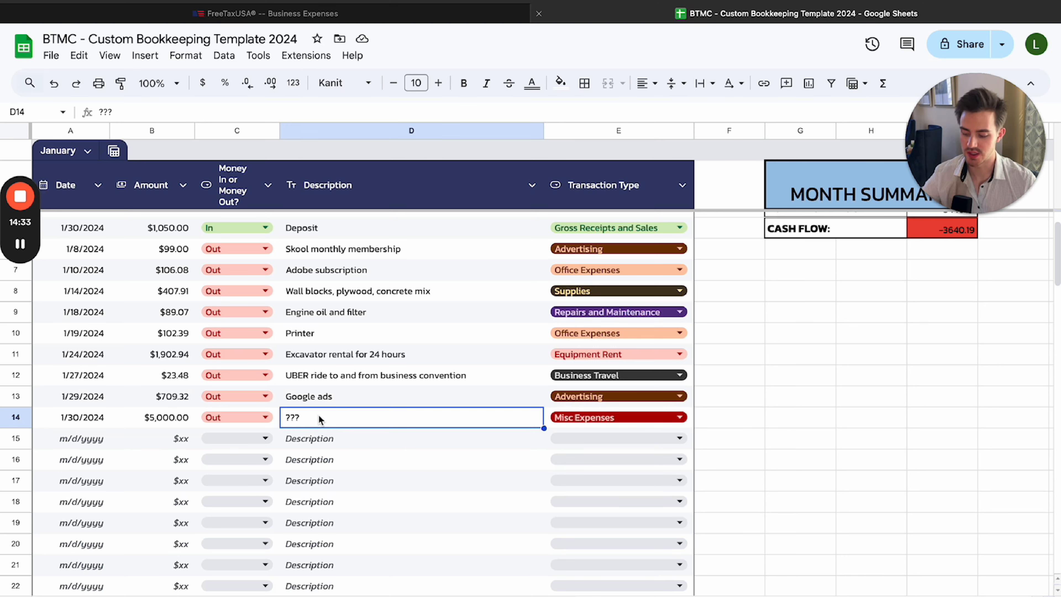
double_click(319, 416)
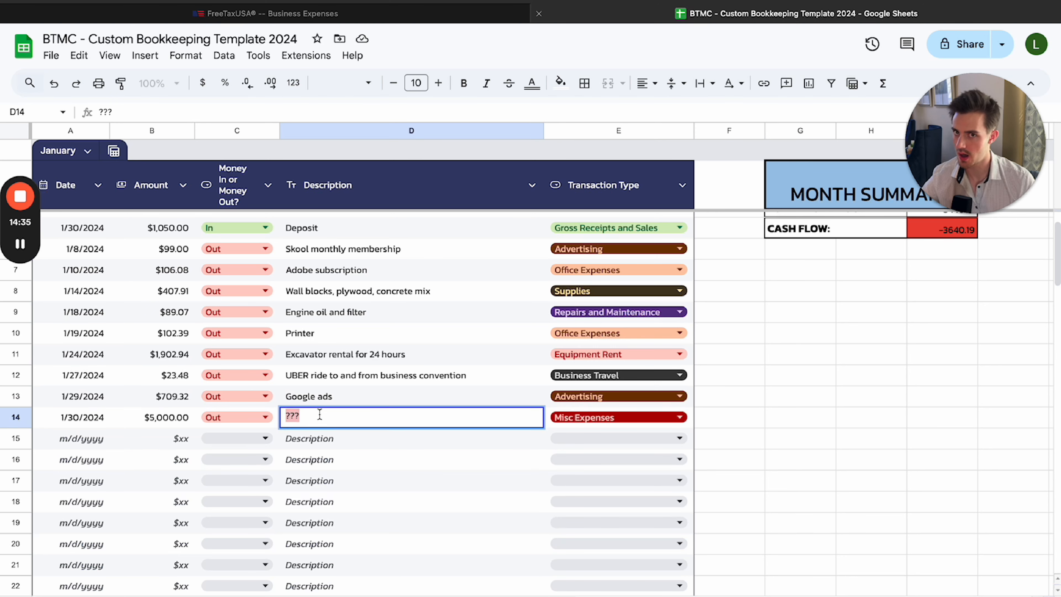
click(715, 360)
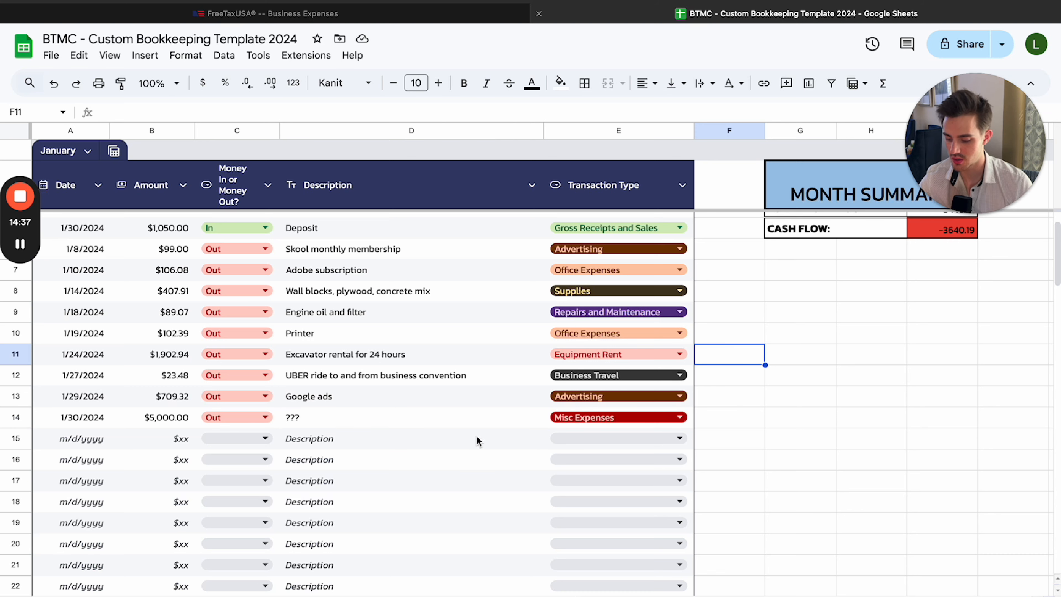
click(614, 419)
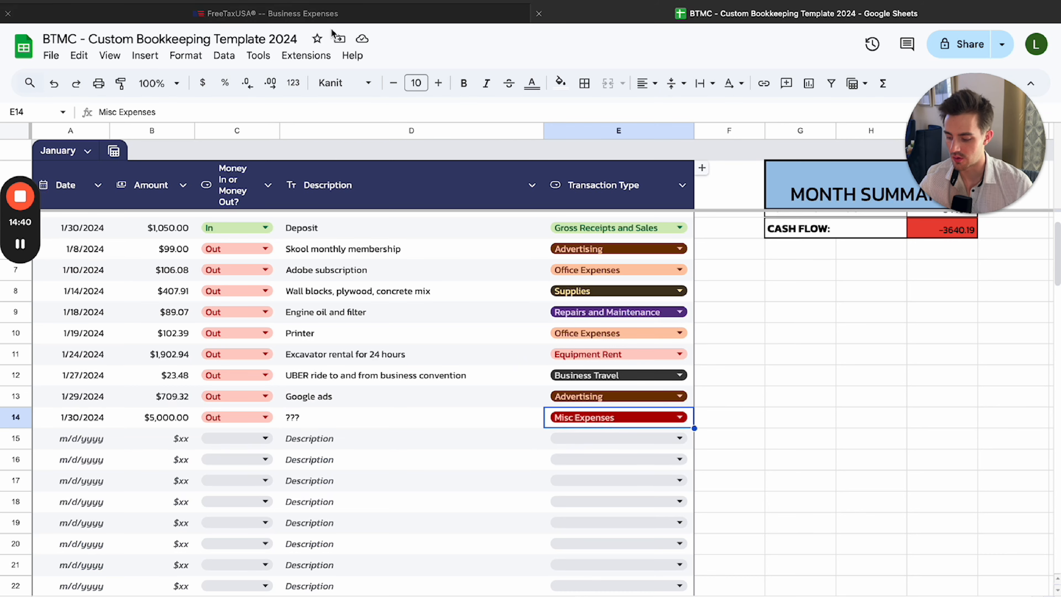
click(622, 418)
click(759, 405)
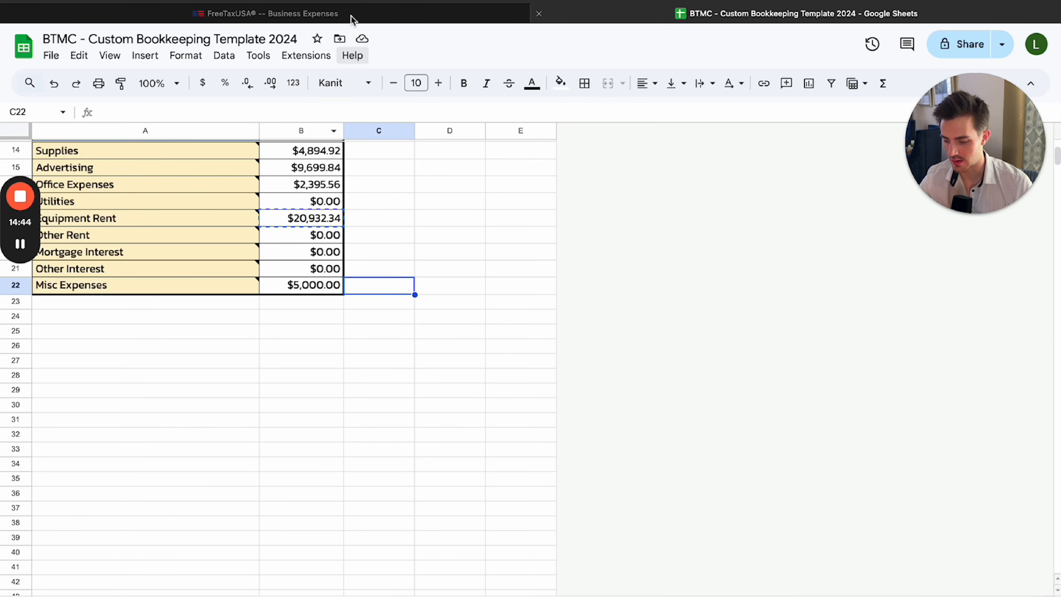
Return to FreeTaxUSA and go through the eight Miscellaneous Business Expense Description fields
click(352, 16)
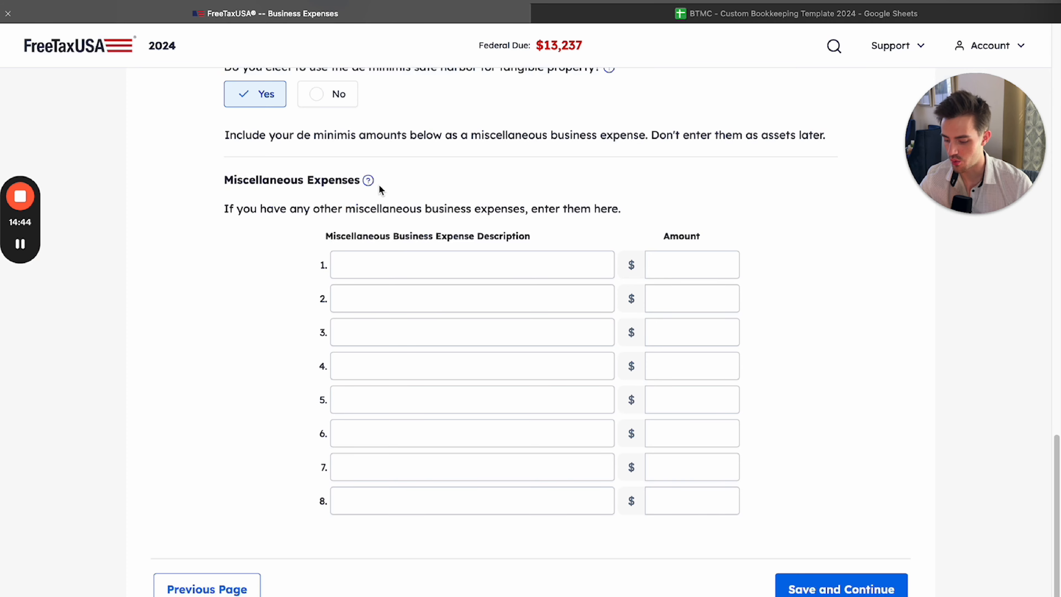
click(399, 266)
click(395, 299)
click(391, 328)
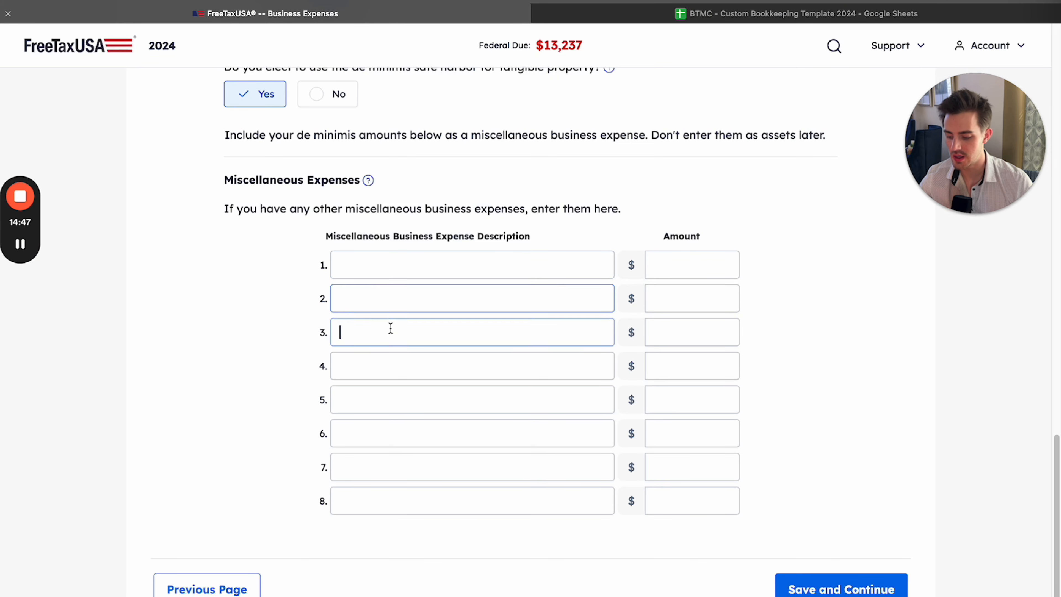
click(387, 365)
click(384, 399)
click(378, 432)
click(372, 465)
click(377, 495)
click(338, 267)
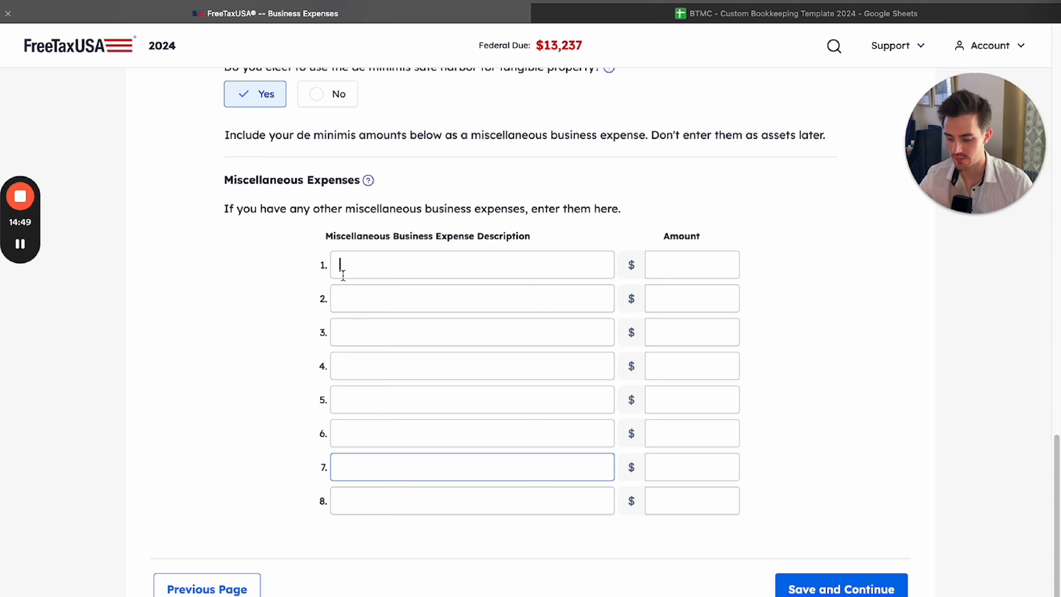
Examine how each miscellaneous expense description pairs with its Amount field in the first four rows
click(655, 265)
key(Tab)
key(Tab)
click(589, 336)
click(663, 337)
click(588, 368)
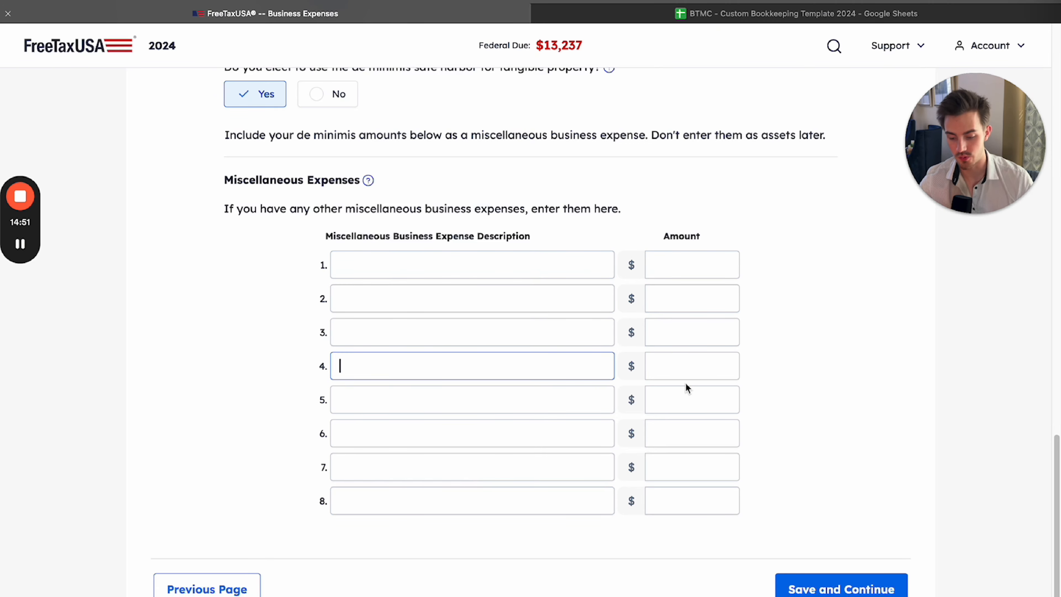
click(686, 383)
Review the amounts entered under Administrative Expenses and Operations Expenses
scroll(520, 299, up, 15)
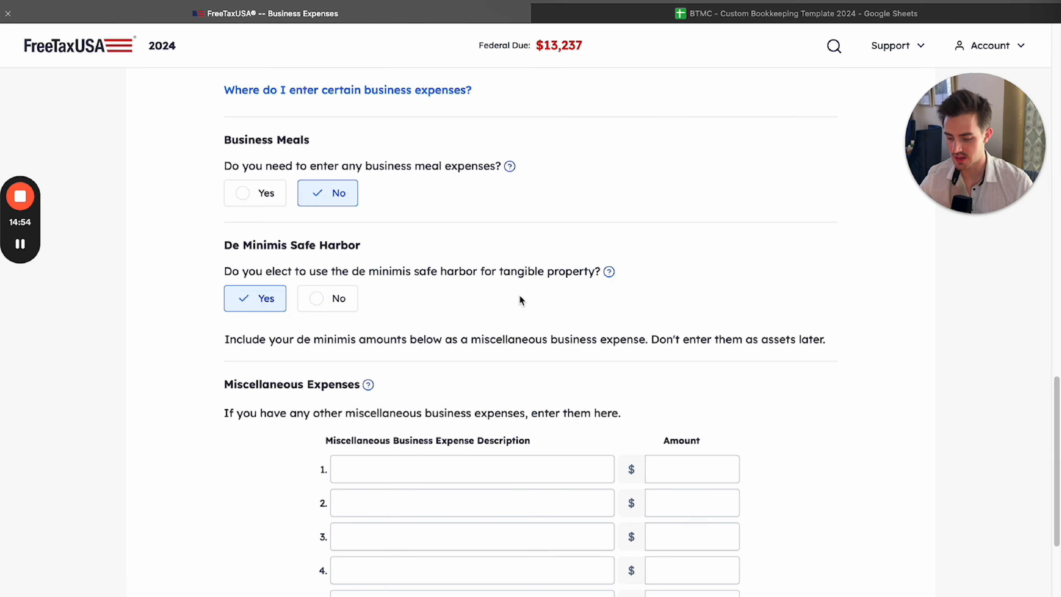
scroll(520, 299, up, 6)
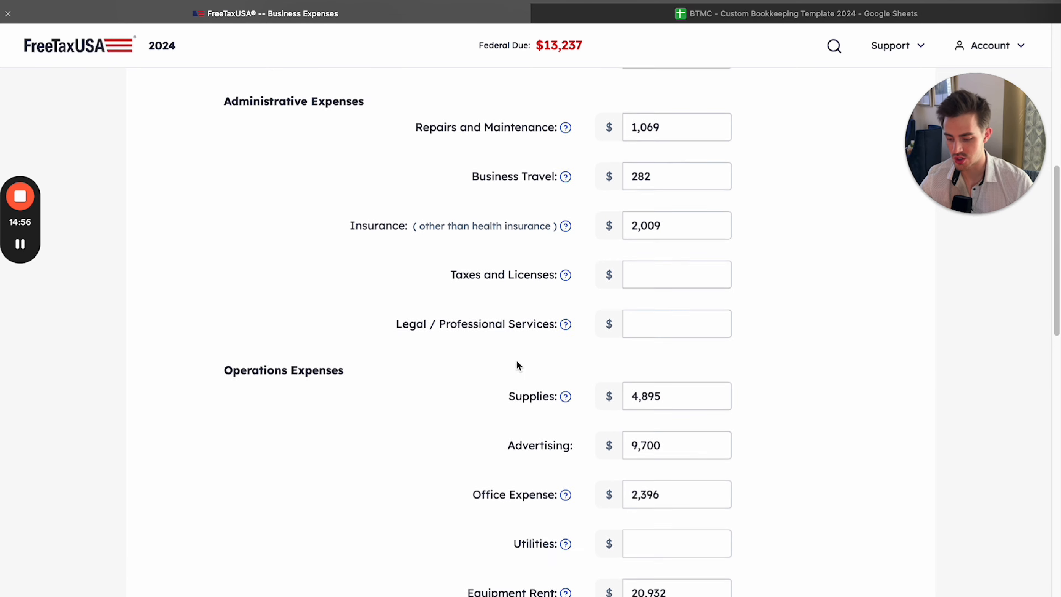
scroll(597, 360, down, 3)
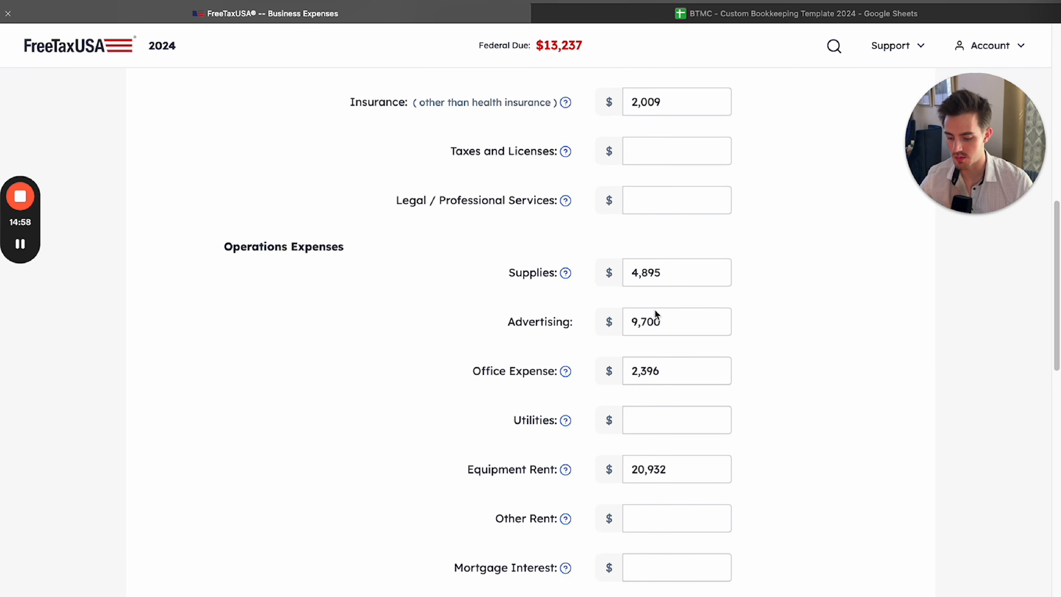
scroll(646, 326, down, 10)
scroll(640, 338, up, 10)
scroll(678, 262, up, 2)
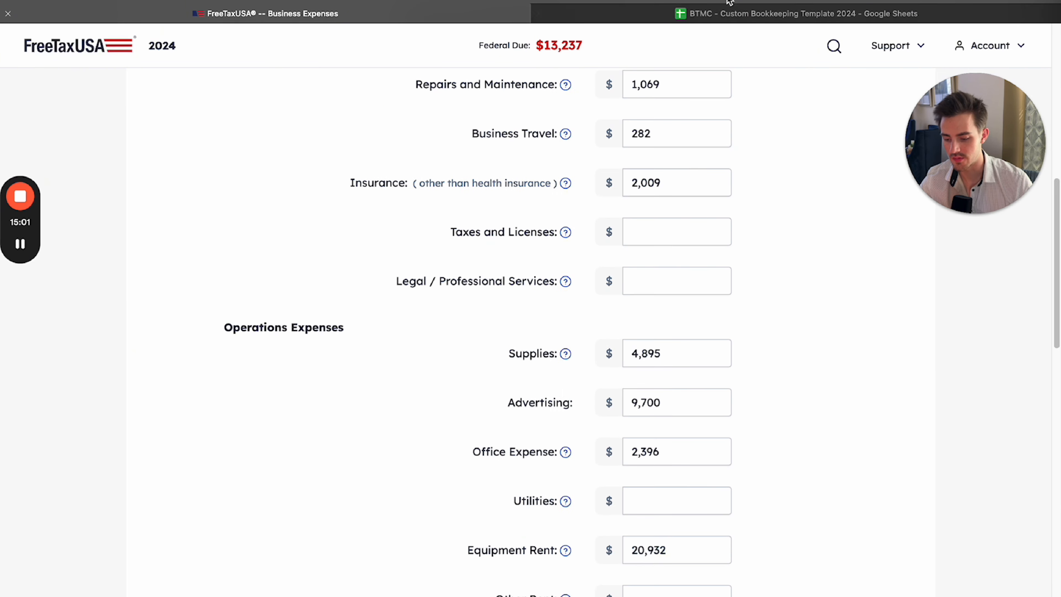
Switch to the bookkeeping spreadsheet and compare the Summary Page categories with the Misc Expenses row
click(741, 16)
scroll(225, 285, up, 5)
drag(209, 443, 217, 374)
click(441, 323)
click(454, 442)
drag(126, 529, 300, 539)
click(436, 494)
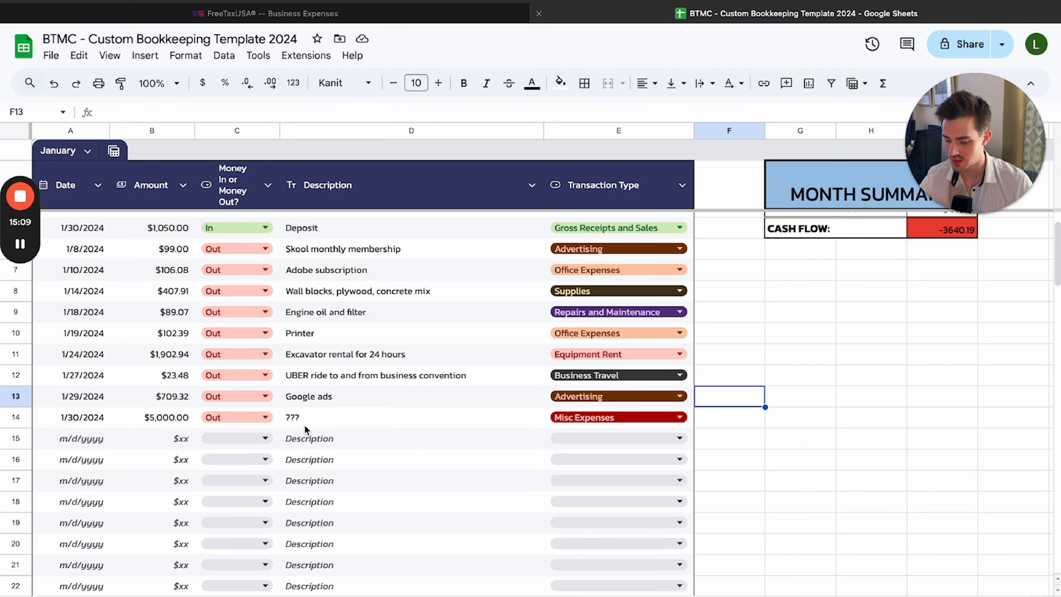
Check the 1/30/2024 Misc Expenses transaction in row 14 of the January sheet again
click(305, 418)
click(102, 418)
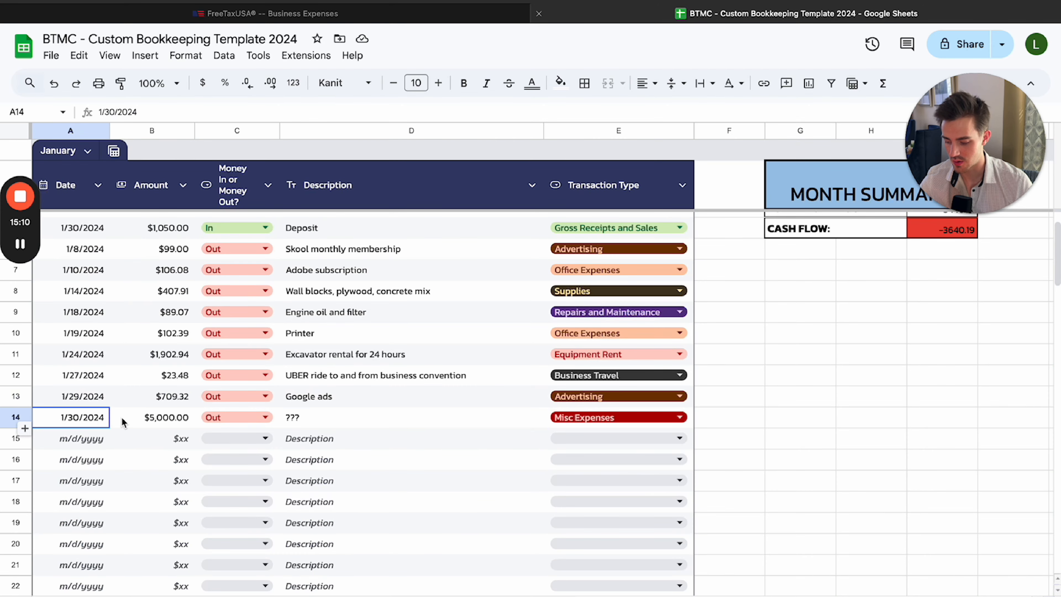
drag(124, 422, 625, 424)
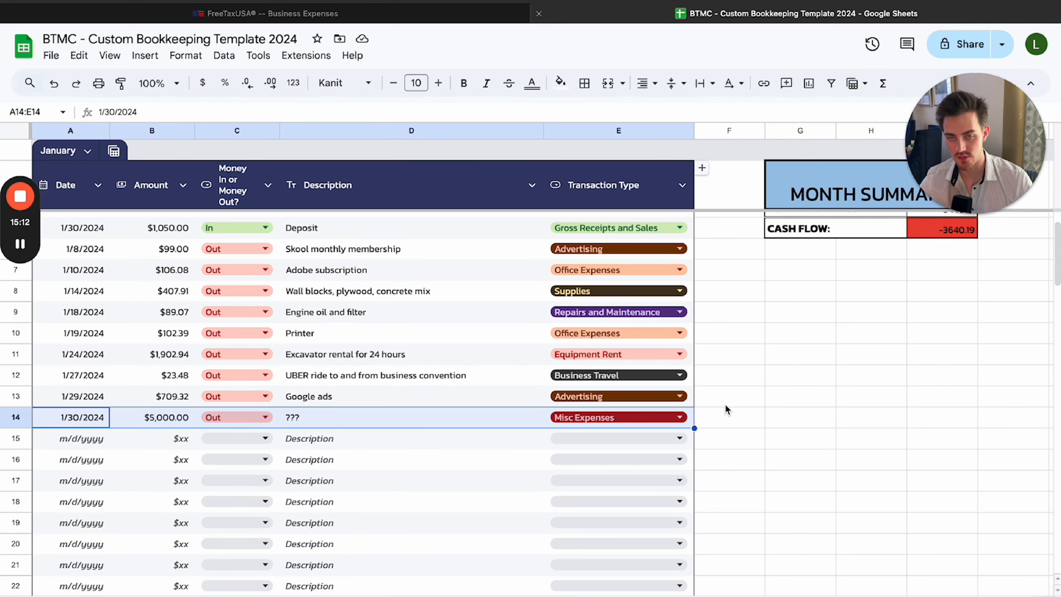
click(725, 405)
click(629, 421)
click(737, 382)
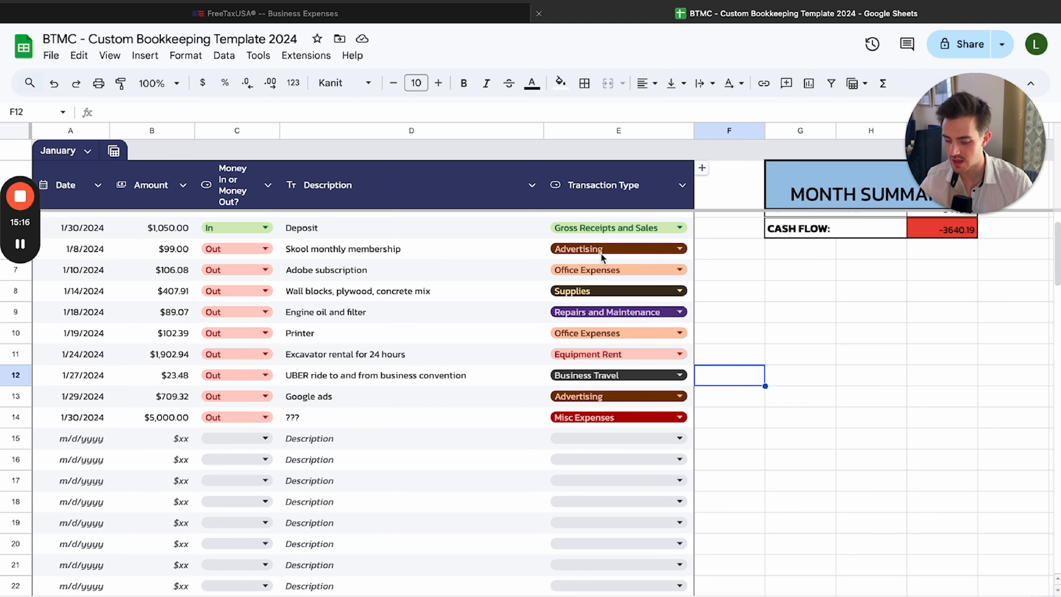
Go back to the Summary Page and review the tax categories down to the Misc Expenses total
click(236, 595)
drag(156, 225, 173, 510)
click(449, 358)
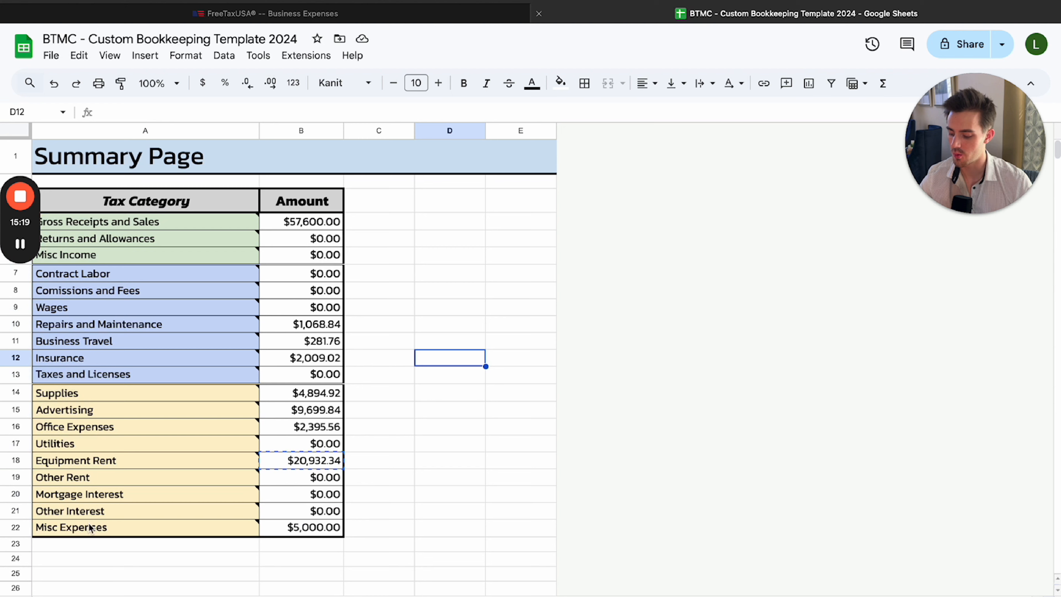
click(217, 532)
drag(222, 534, 301, 530)
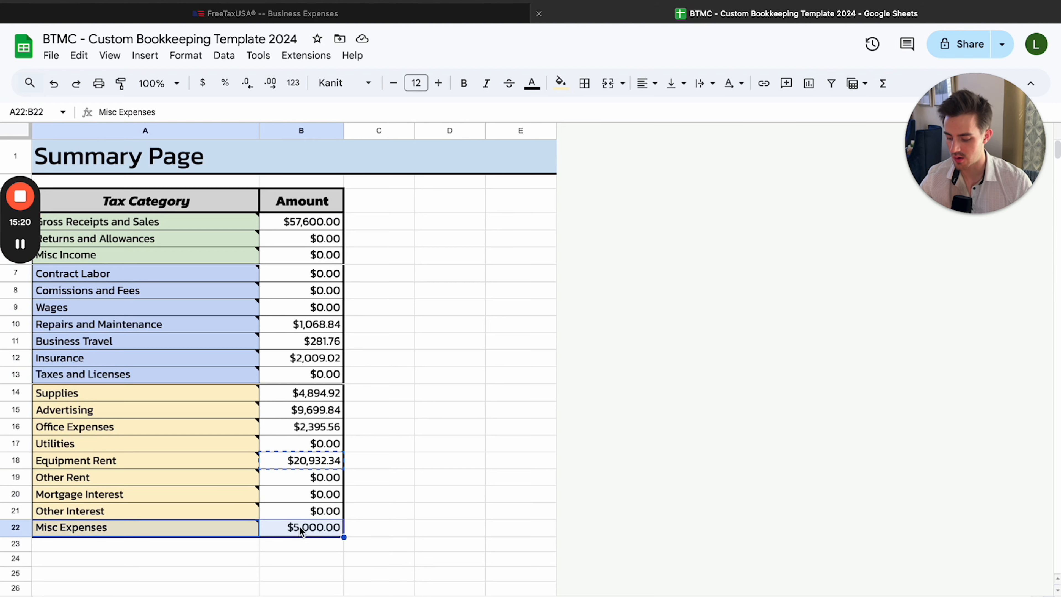
Return to FreeTaxUSA's Business Expenses page and examine the description and amount rows under Miscellaneous Expenses
click(348, 9)
scroll(553, 265, down, 9)
scroll(529, 352, down, 10)
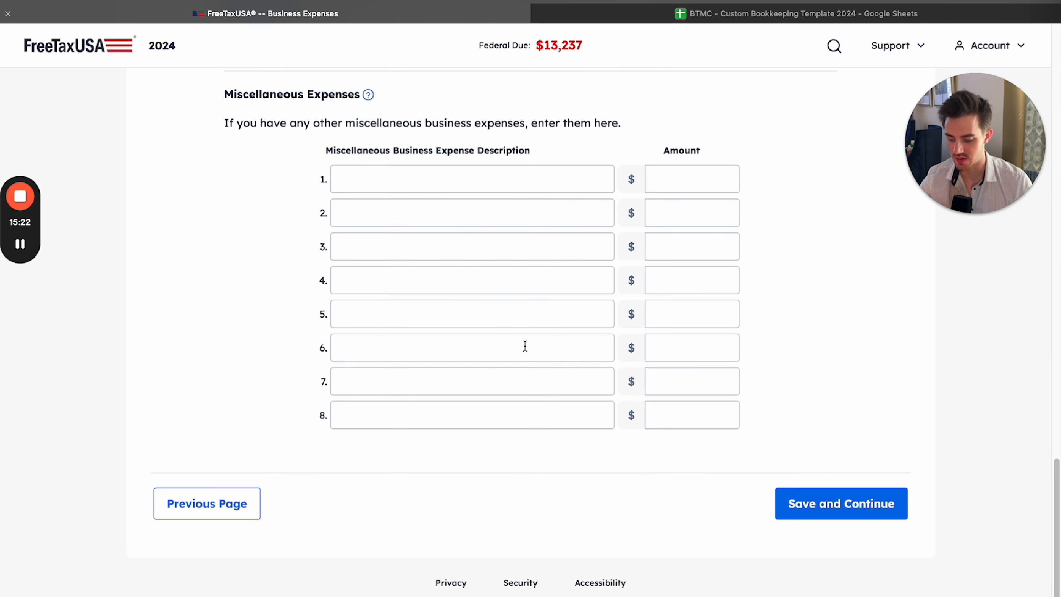
click(431, 184)
click(433, 213)
click(432, 246)
click(430, 275)
click(425, 314)
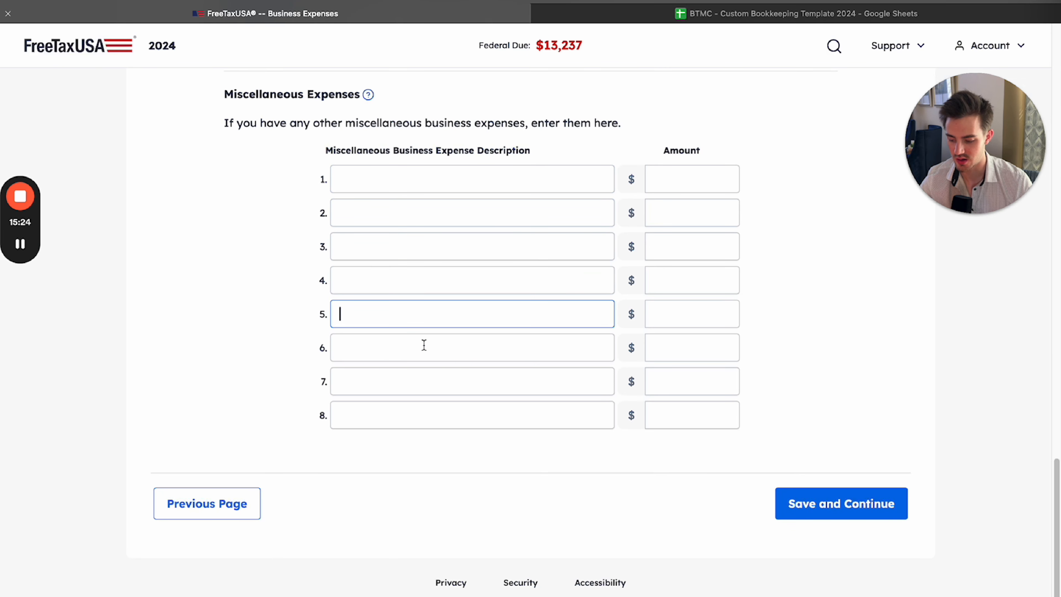
click(426, 415)
Switch to the bookkeeping spreadsheet and review the Tax Category column on the Summary Page from Other Interest upward
click(695, 16)
click(426, 341)
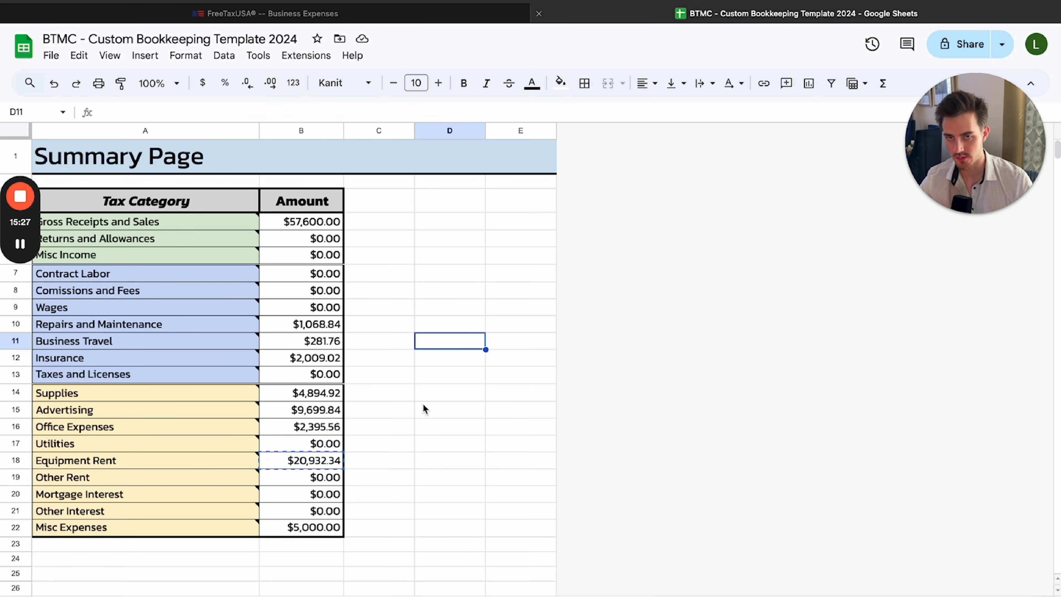
drag(124, 510, 183, 203)
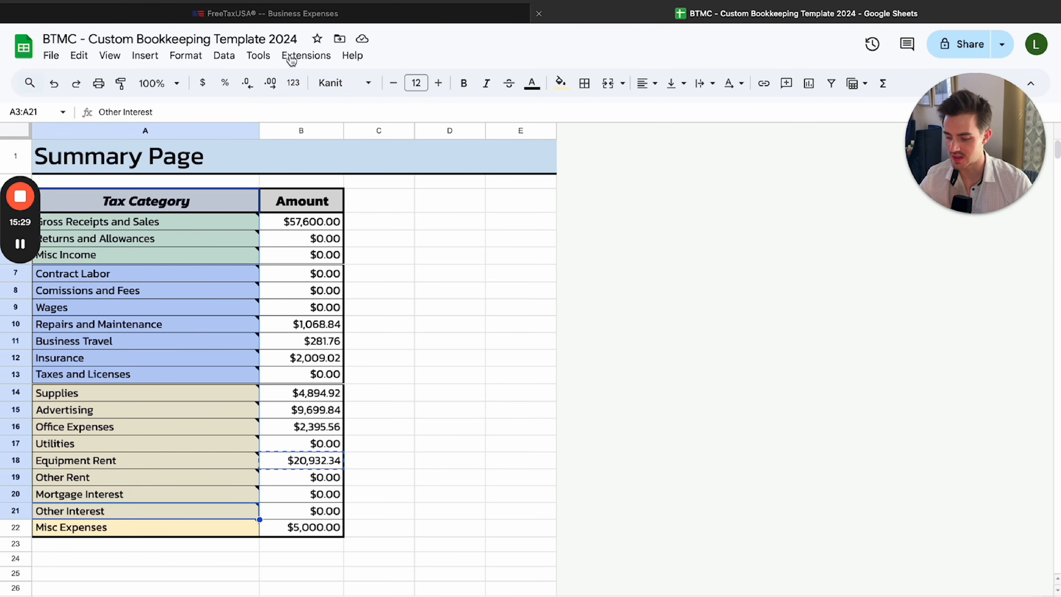
Switch to FreeTaxUSA and enter the placeholder miscellaneous expense "asdfasdfasdf" with an amount of 1,231,231 in the first row
click(298, 16)
click(383, 181)
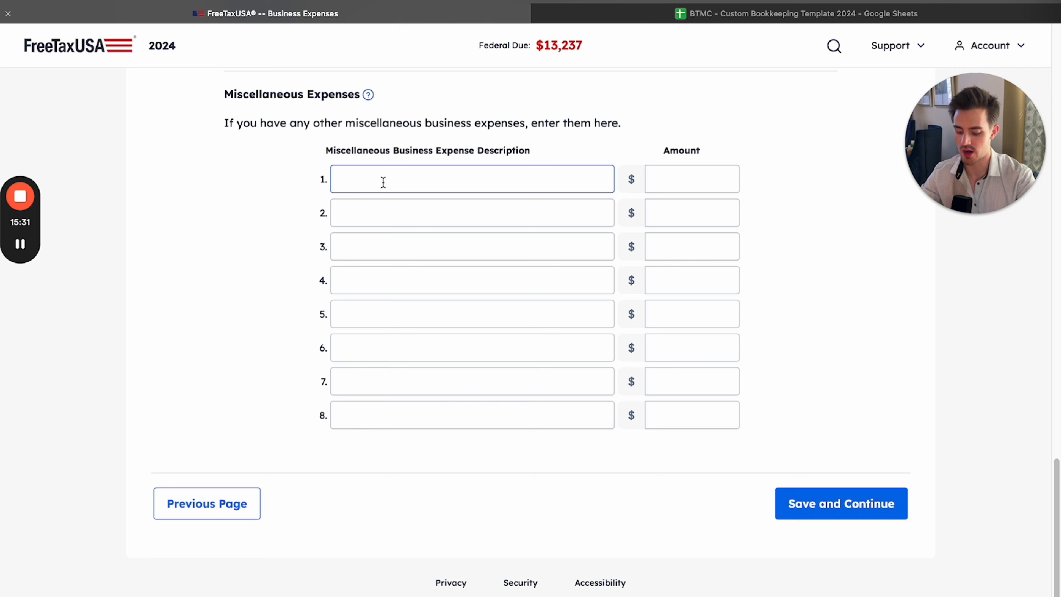
text(asdfasdfasdf)
key(Tab)
text(12312)
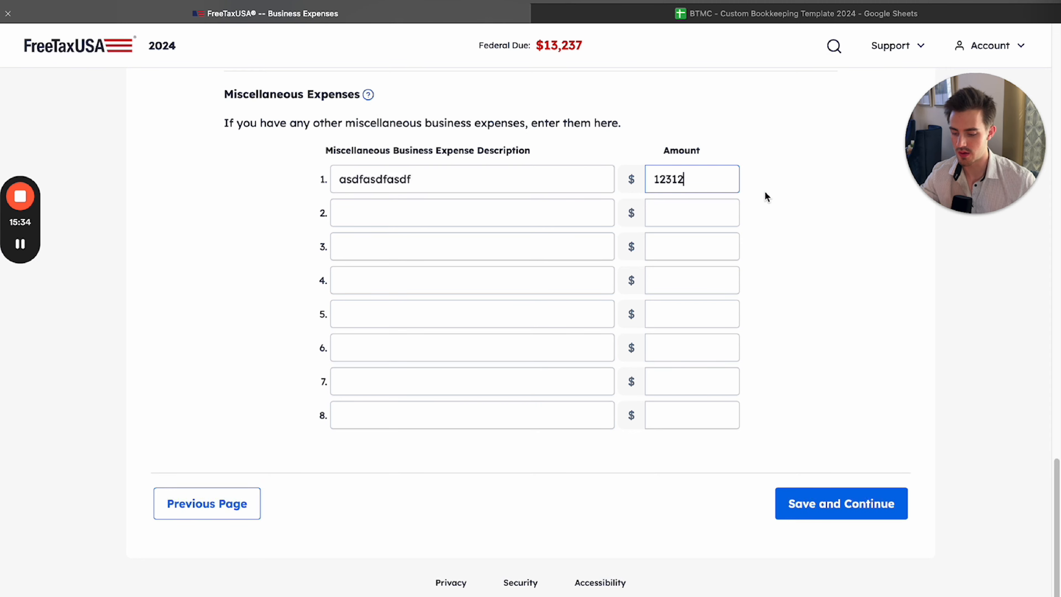
text(31)
Switch to the bookkeeping spreadsheet and check the Other Interest, Misc Expenses and Gross Receipts and Sales amounts
click(691, 14)
click(400, 482)
click(299, 517)
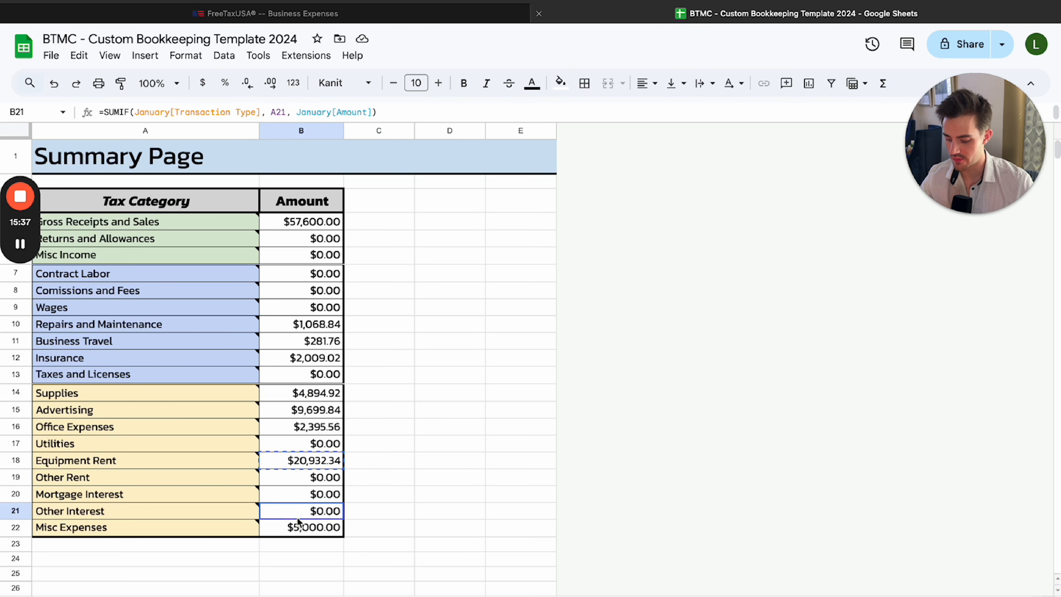
click(302, 532)
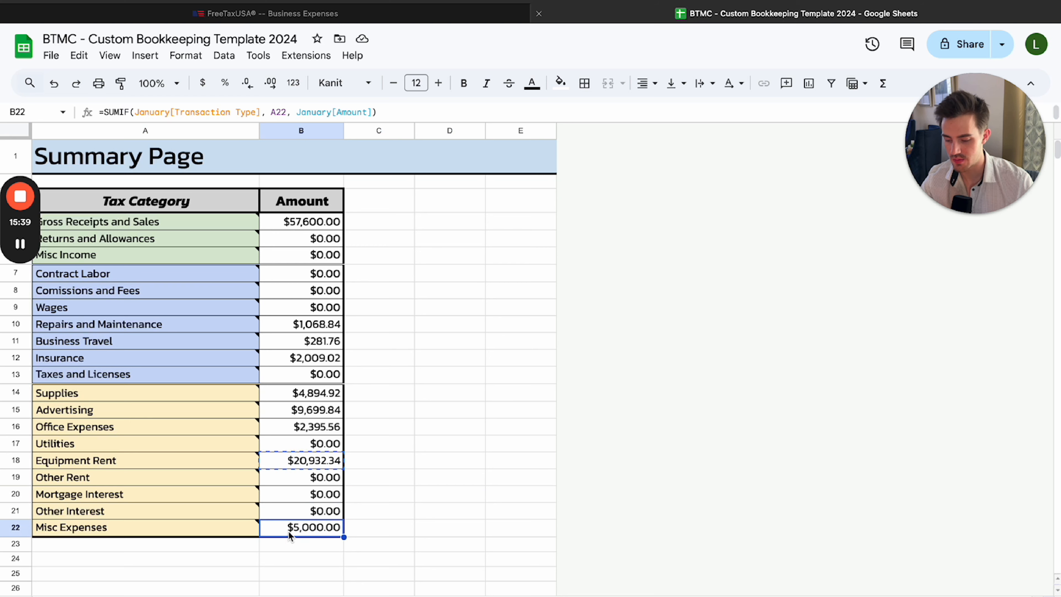
mouse_move(309, 222)
mouse_down()
mouse_move(326, 464)
mouse_move(369, 504)
mouse_move(297, 218)
mouse_up()
click(386, 480)
click(421, 251)
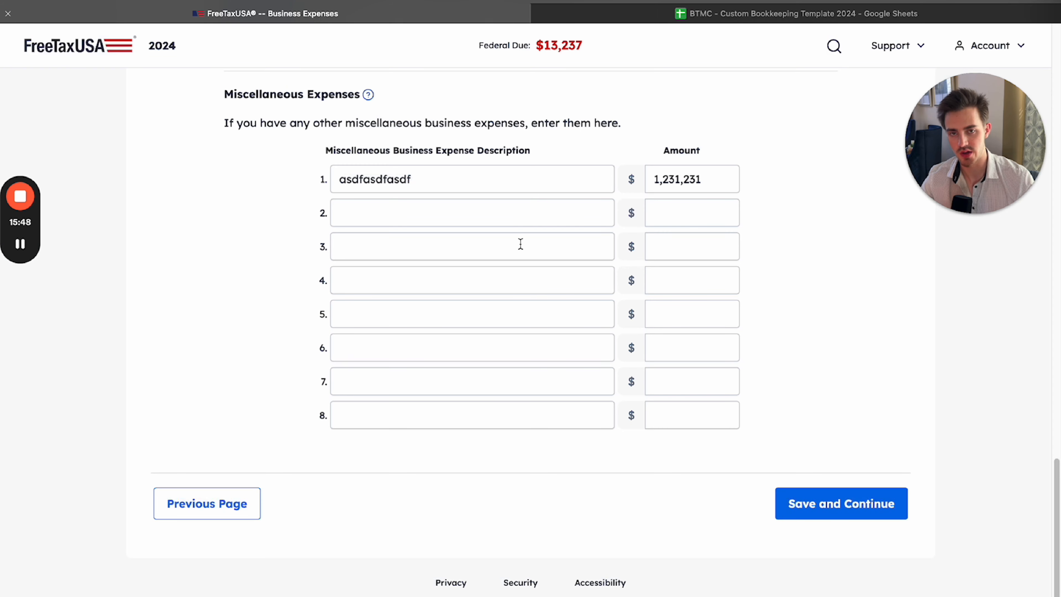
Compare FreeTaxUSA's first Miscellaneous Expenses row with the spreadsheet's Misc Expenses amount and the Summary Page categories above it
drag(465, 161, 494, 449)
click(494, 450)
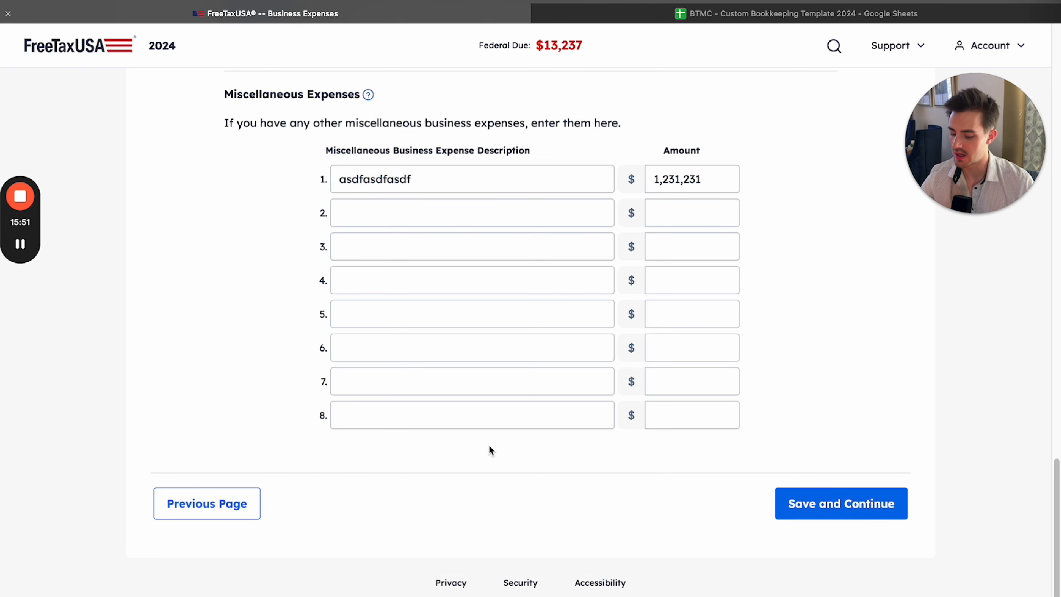
key(ctrl+Tab)
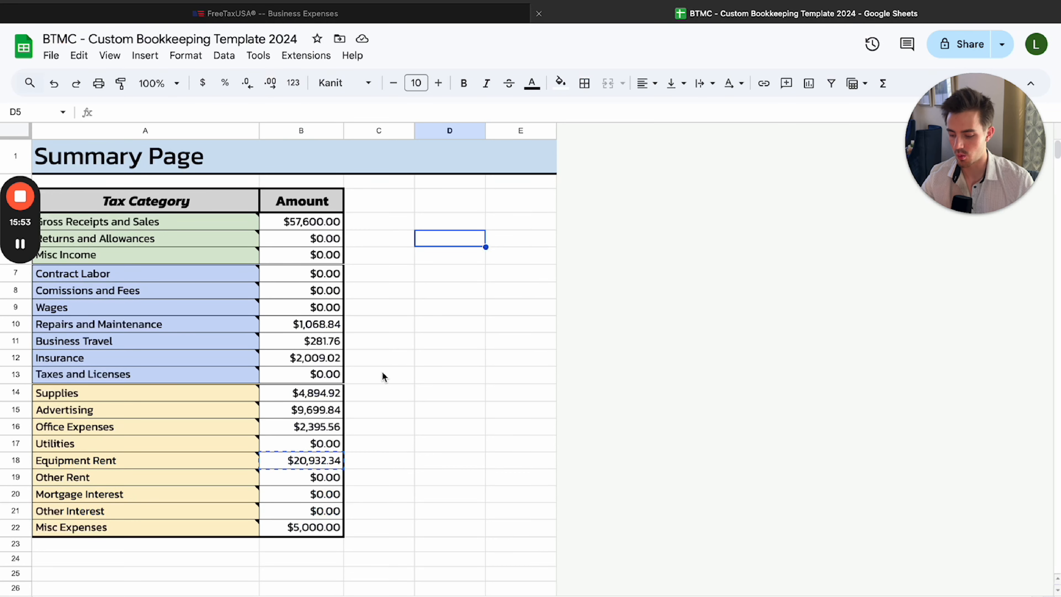
drag(240, 508, 327, 448)
click(325, 527)
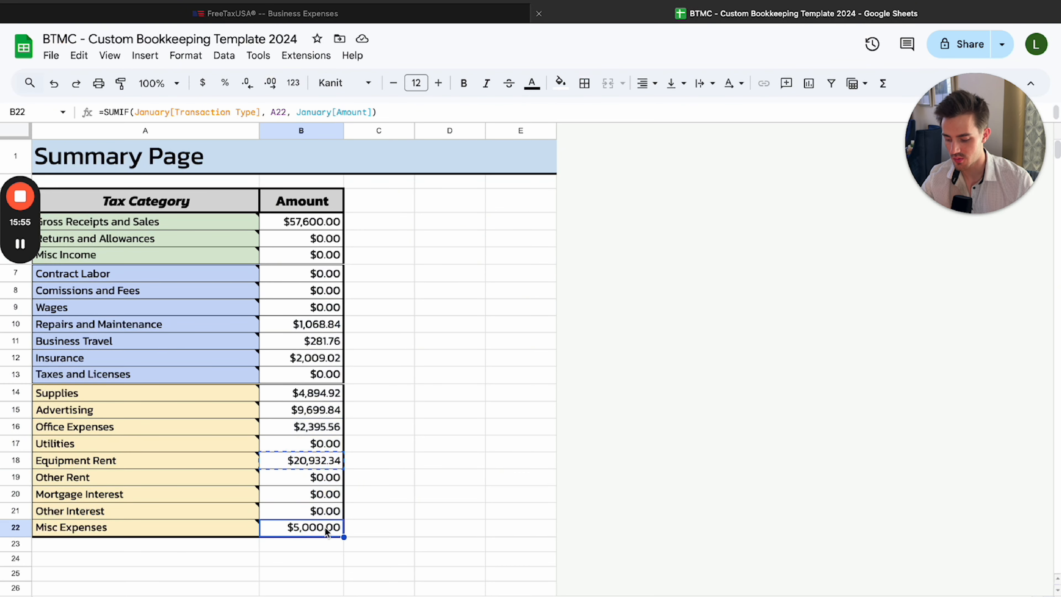
drag(291, 514, 165, 236)
click(165, 236)
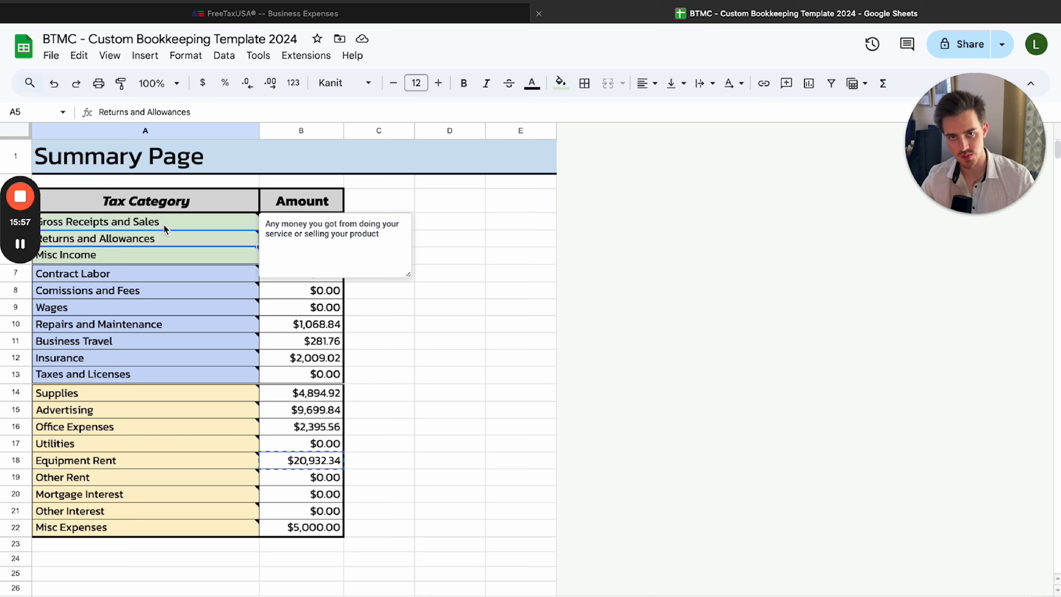
Switch to FreeTaxUSA and clear the placeholder description and amount from the first Miscellaneous Expenses row
key(ctrl+Tab)
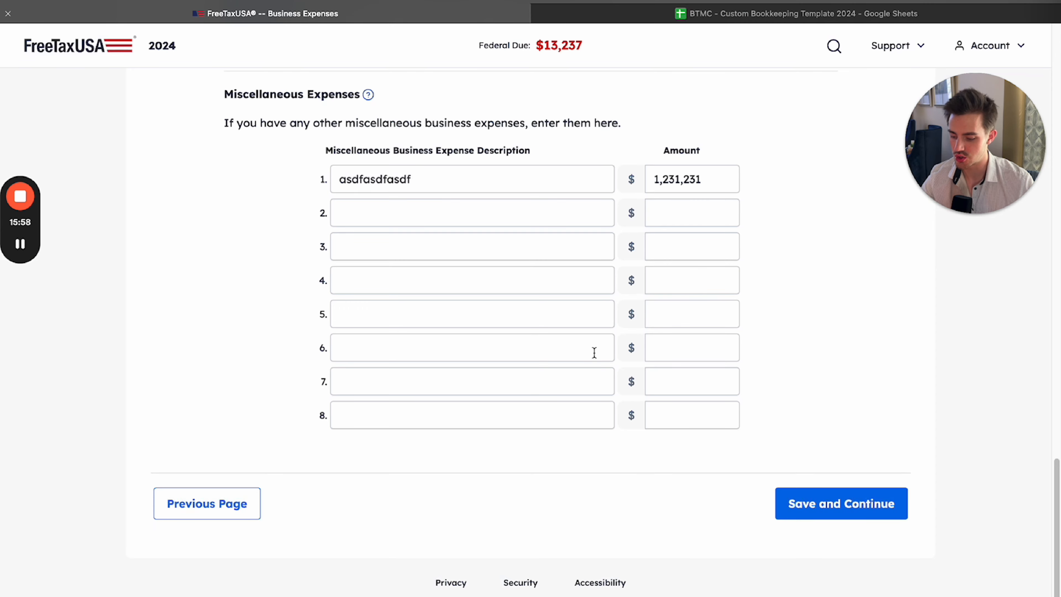
double_click(714, 178)
key(BackSpace)
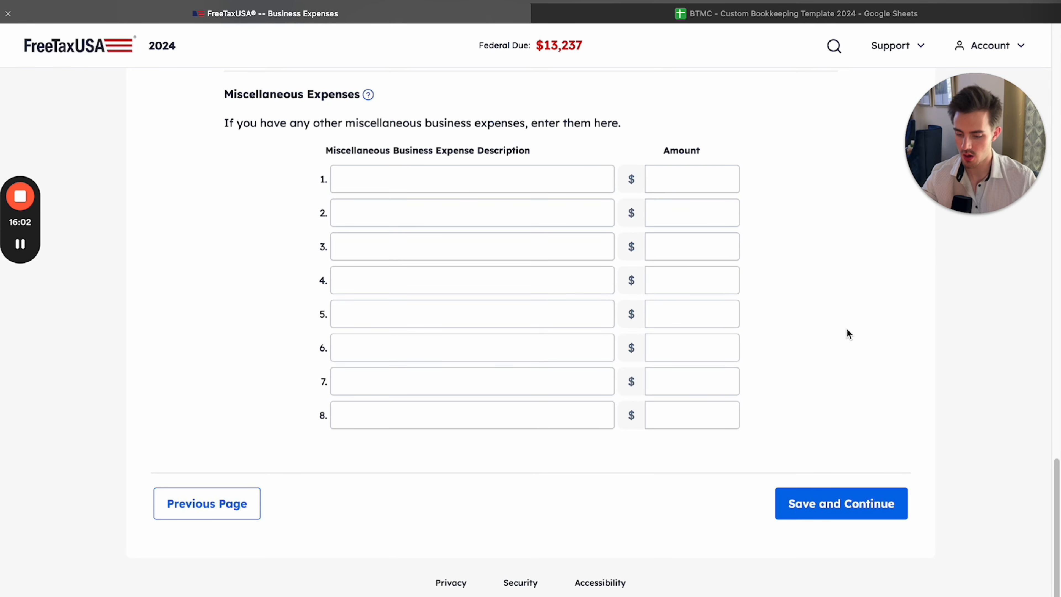
Review the Business Meals and De Minimis Safe Harbor answers and save the business expenses
scroll(843, 332, up, 8)
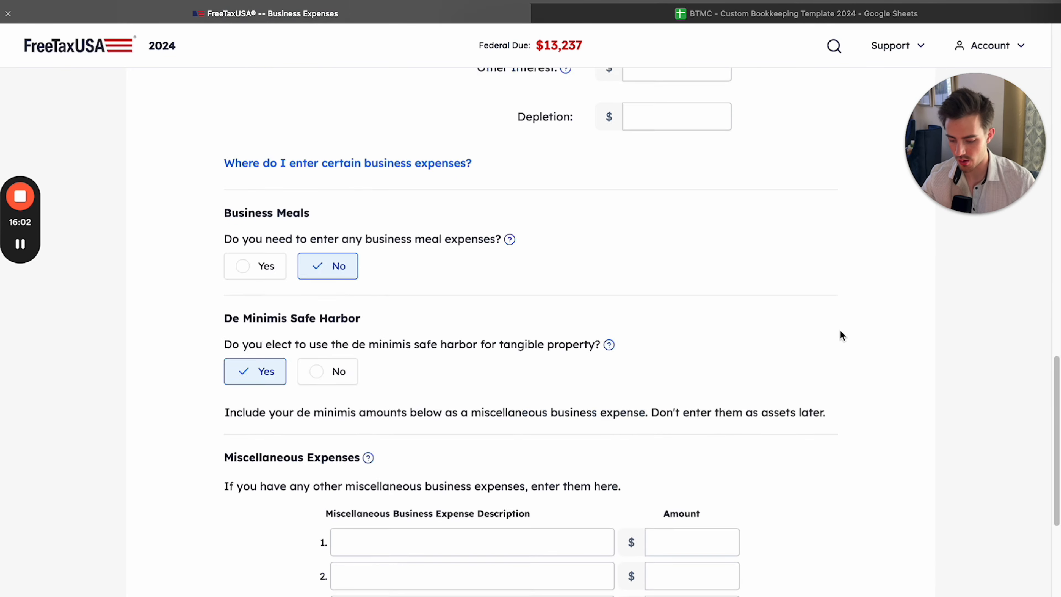
scroll(836, 334, up, 14)
scroll(833, 334, down, 6)
scroll(831, 332, up, 15)
scroll(814, 330, down, 20)
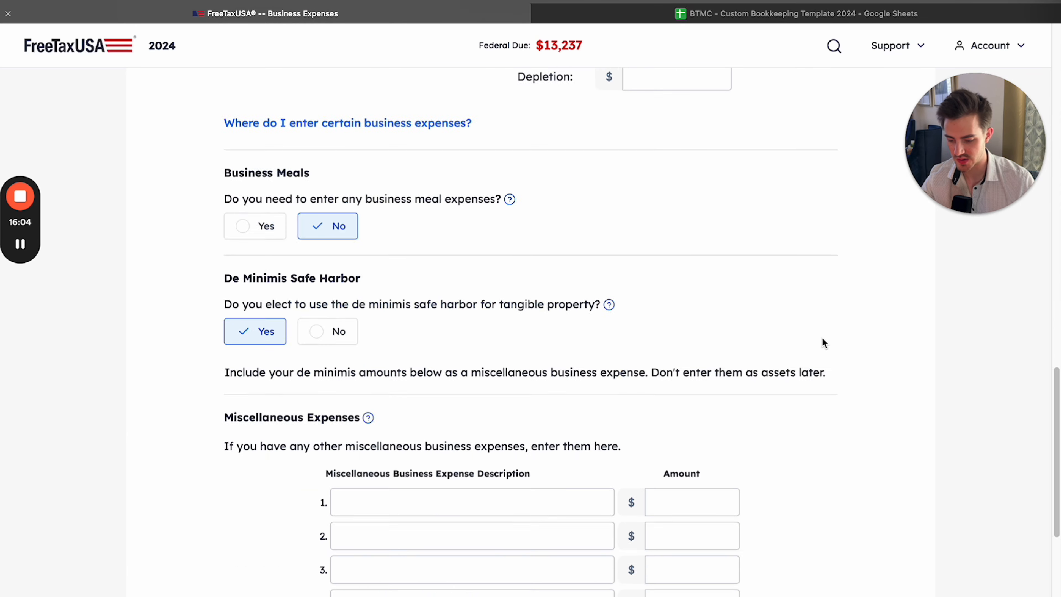
scroll(829, 401, down, 5)
click(834, 503)
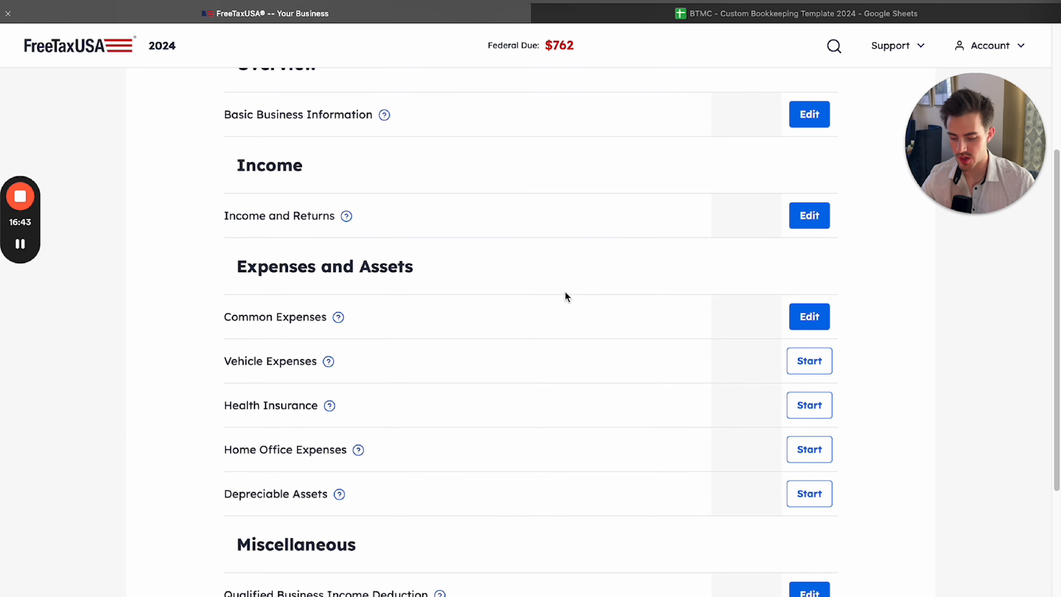
Review the Expenses and Assets and Miscellaneous sections of the business overview, paying attention to Vehicle Expenses
scroll(565, 292, down, 1)
mouse_move(226, 348)
mouse_down()
mouse_move(277, 367)
mouse_move(333, 487)
mouse_up()
scroll(438, 489, down, 1)
scroll(353, 591, down, 2)
drag(236, 516, 415, 544)
click(415, 546)
scroll(508, 532, up, 3)
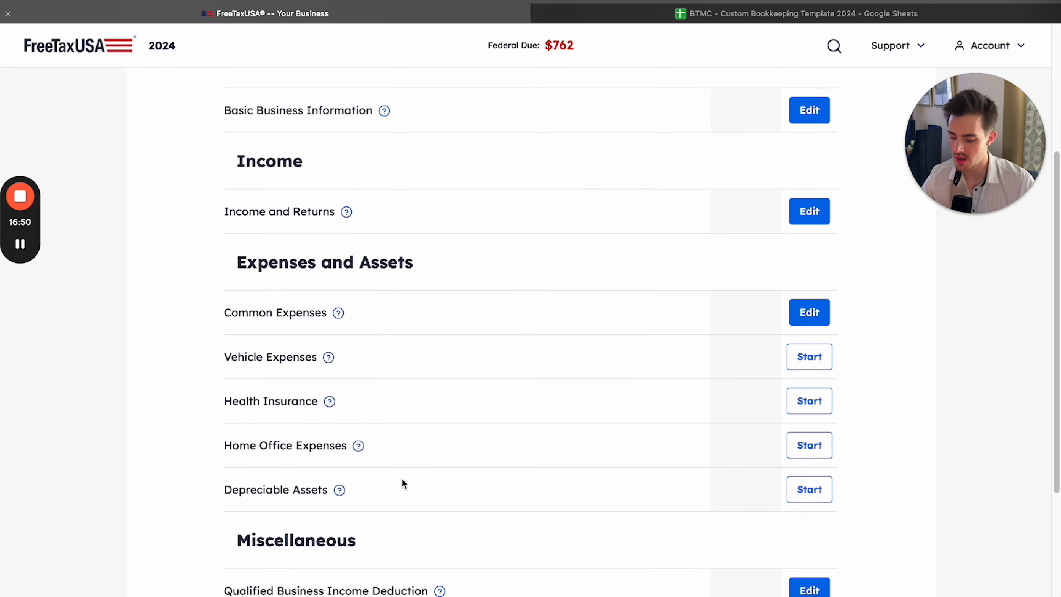
scroll(402, 479, down, 2)
drag(213, 260, 411, 287)
click(412, 287)
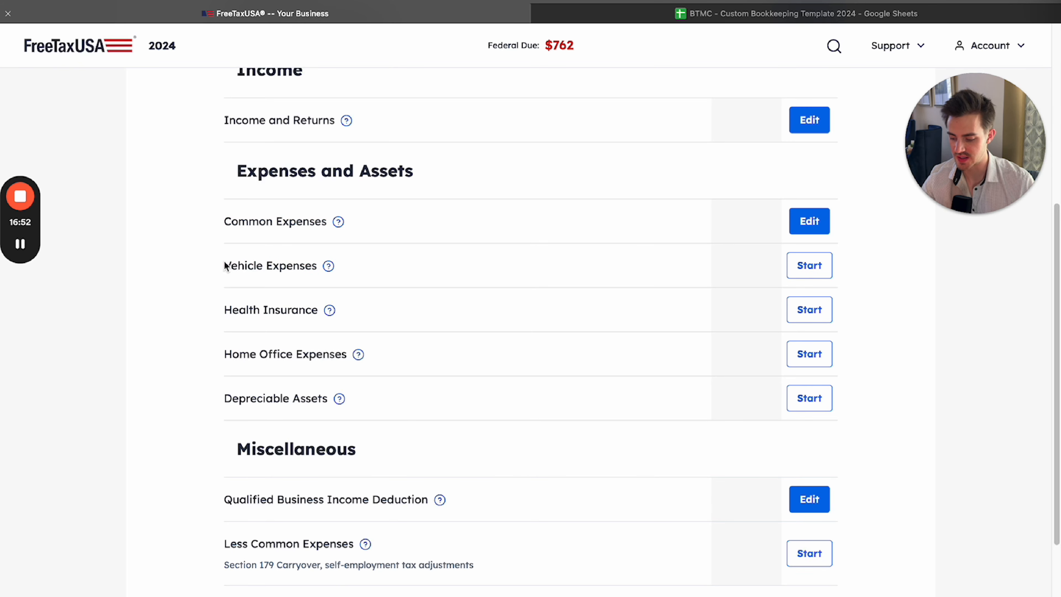
drag(240, 267, 301, 267)
click(401, 273)
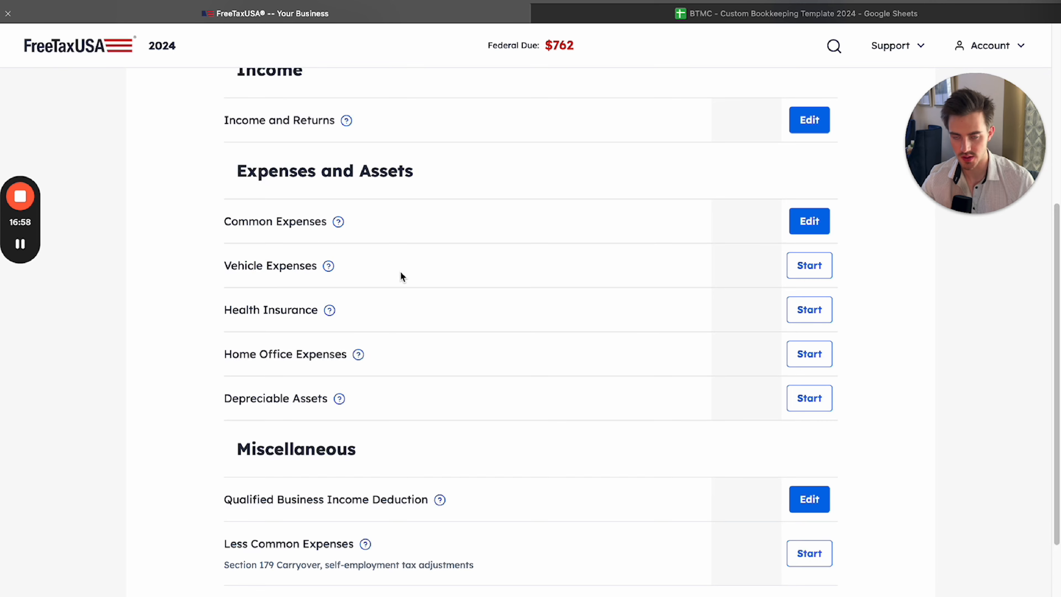
Compare the vehicle, health insurance and home office expense sections with Less Common Expenses
drag(230, 268, 306, 373)
click(302, 382)
mouse_move(221, 547)
mouse_down()
mouse_move(309, 543)
mouse_move(223, 564)
mouse_up()
click(327, 548)
click(228, 554)
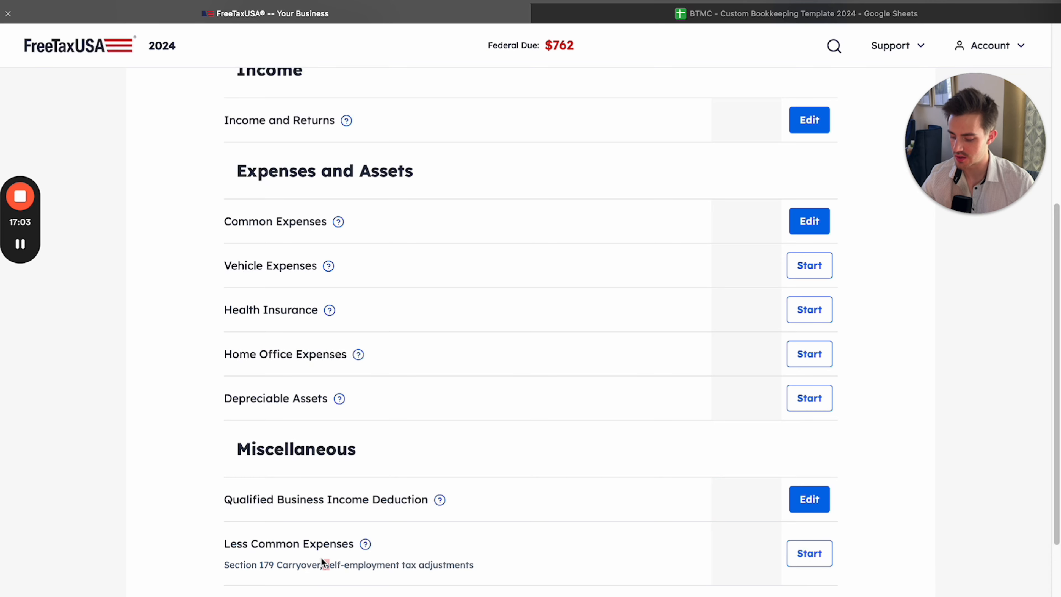
click(268, 561)
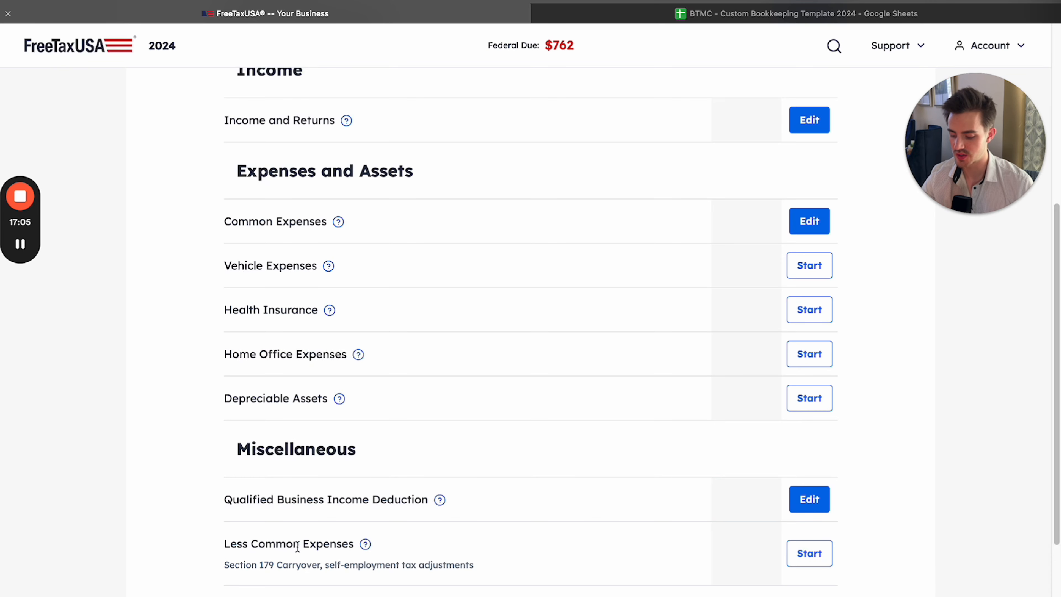
Go over the Expenses and Assets entries through Depreciable Assets again, along with the two Miscellaneous entries
drag(224, 263, 328, 401)
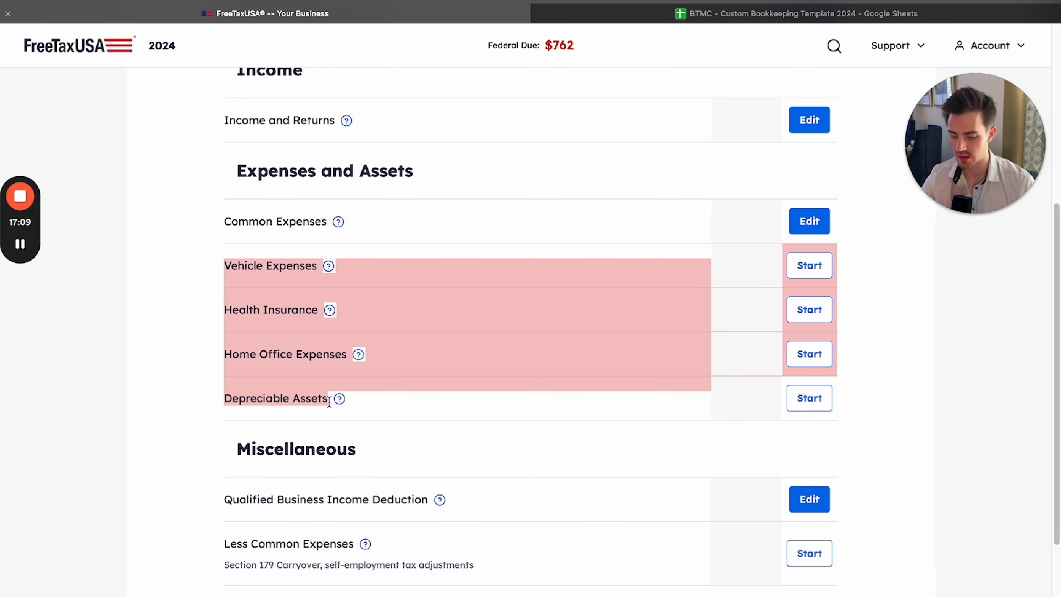
click(329, 401)
scroll(347, 341, up, 1)
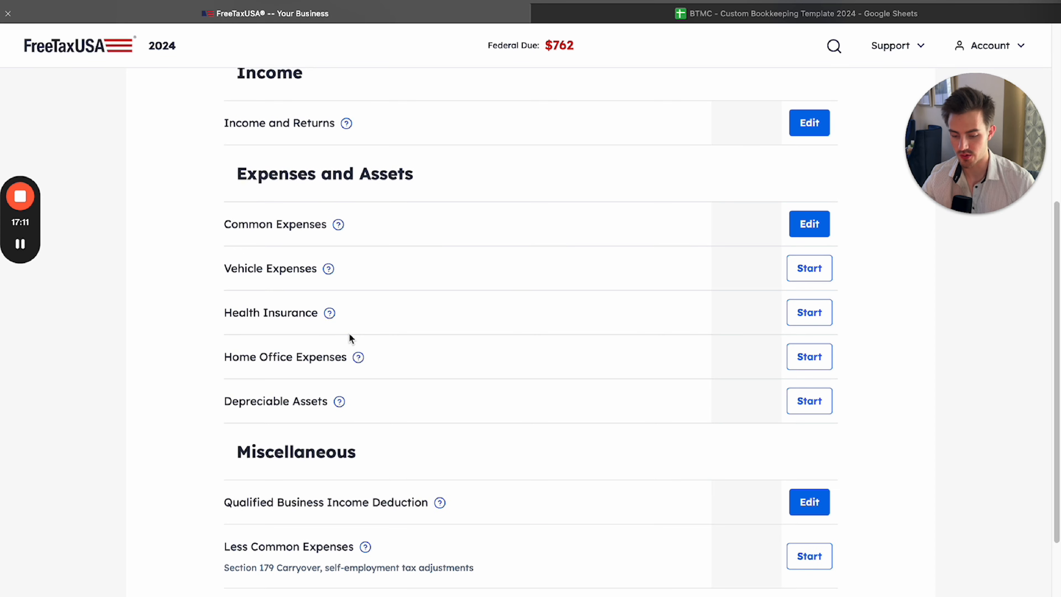
drag(217, 268, 325, 402)
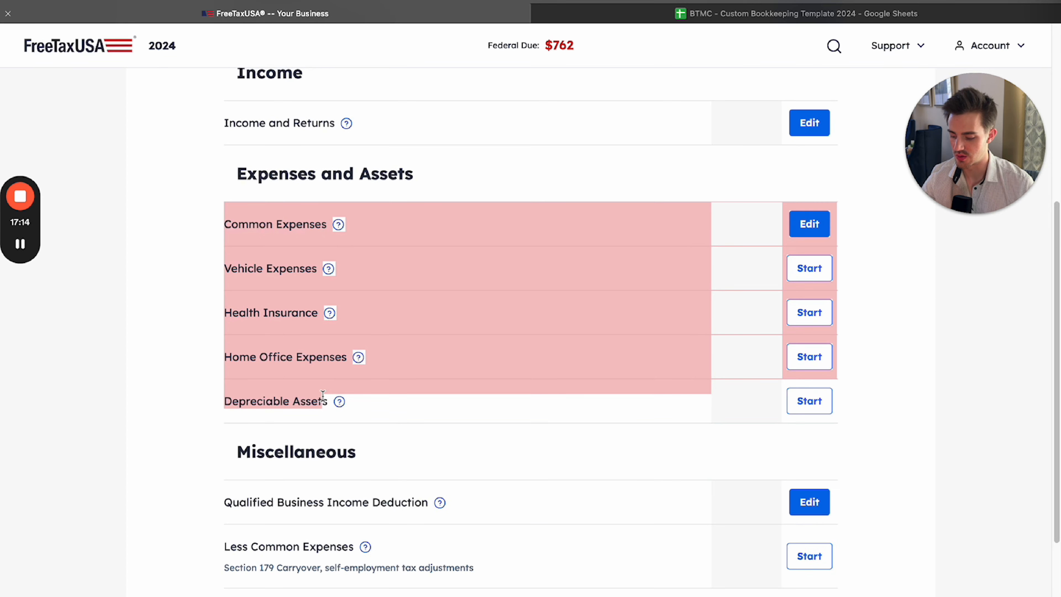
click(279, 484)
drag(203, 504, 327, 571)
click(327, 570)
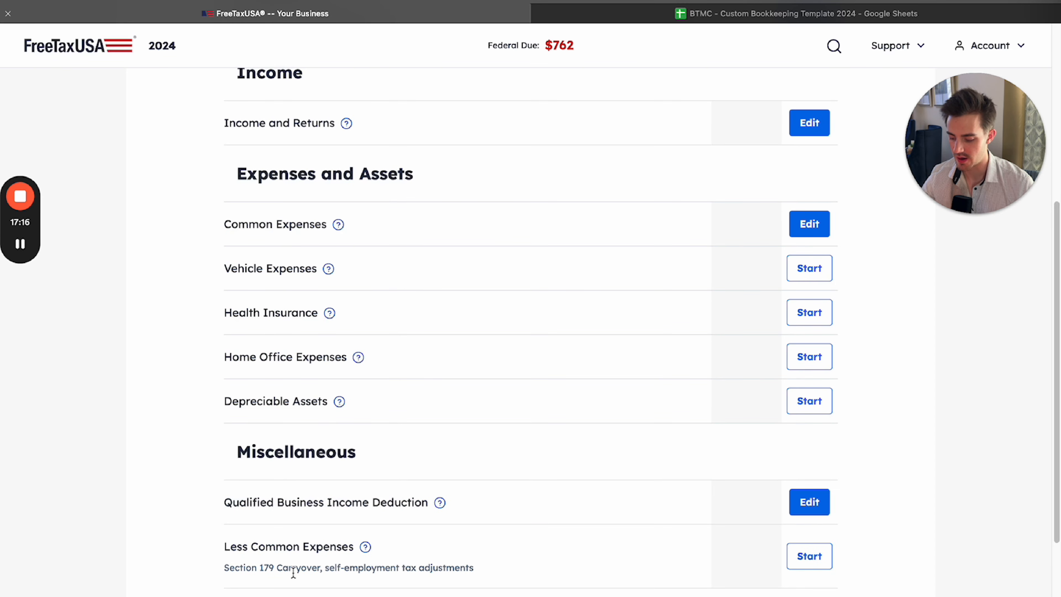
Examine the Qualified Business Income Deduction entry and read its tax help on what the section covers
scroll(304, 395, down, 4)
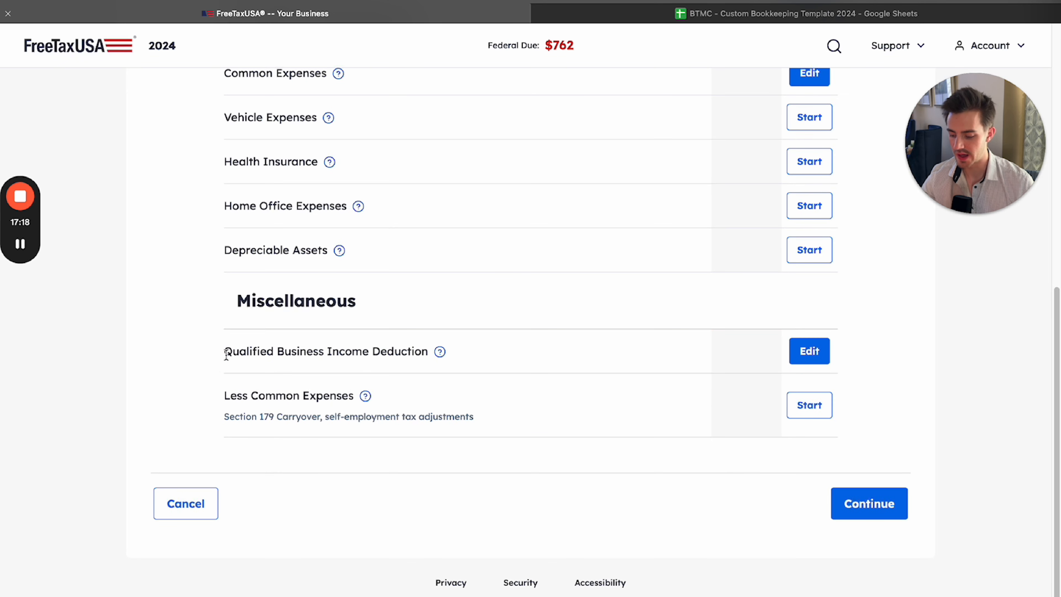
drag(225, 351, 424, 353)
click(425, 353)
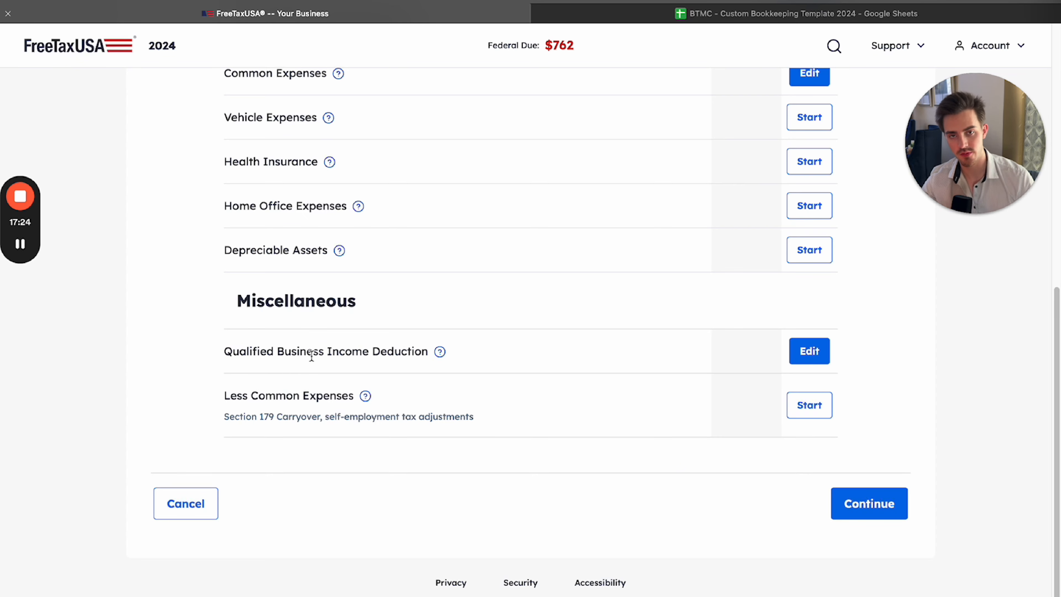
drag(404, 343, 429, 348)
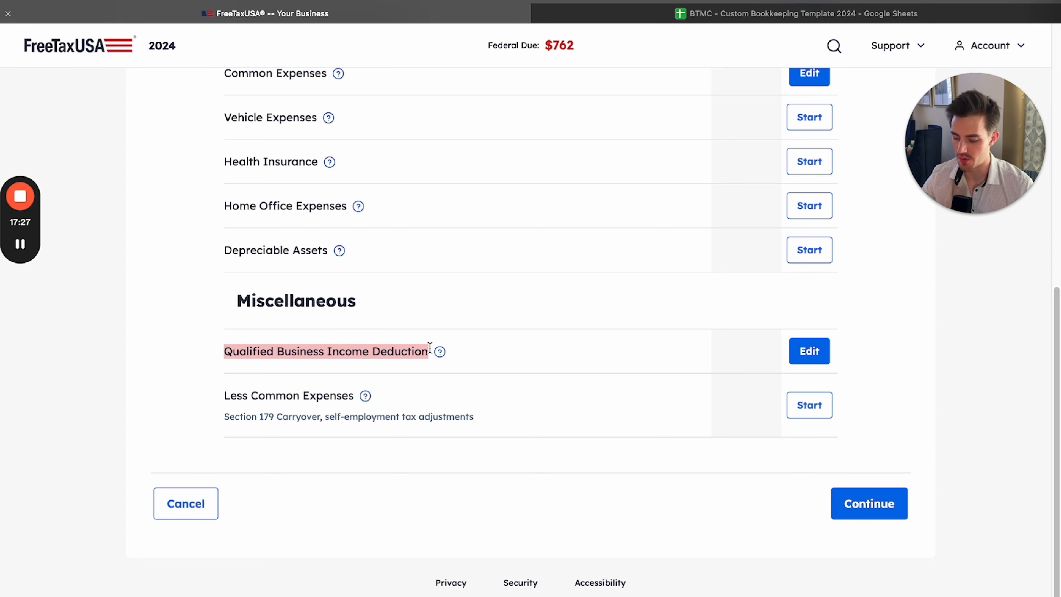
click(426, 354)
click(440, 352)
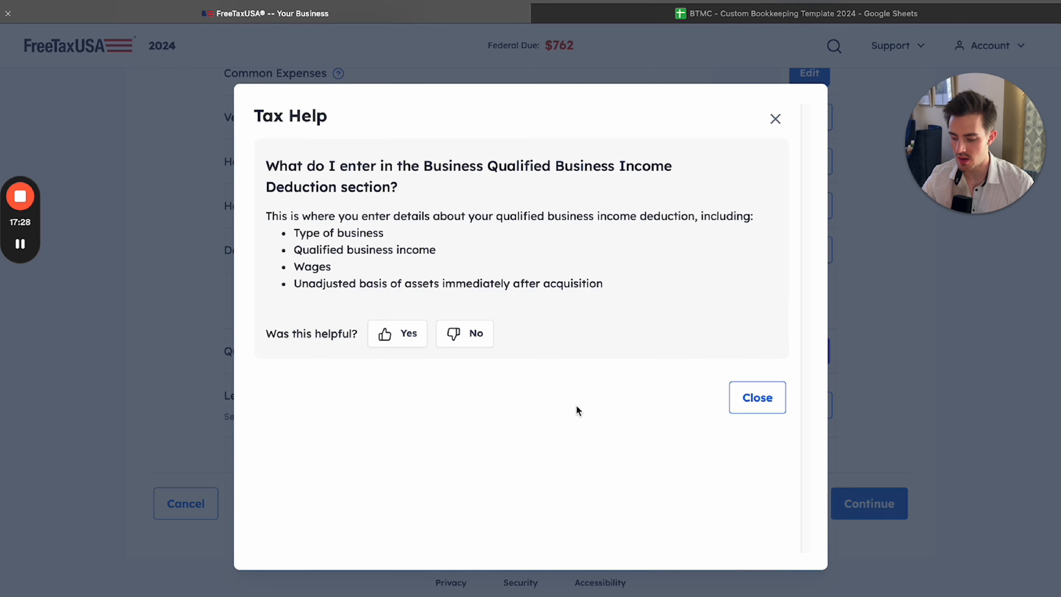
click(776, 120)
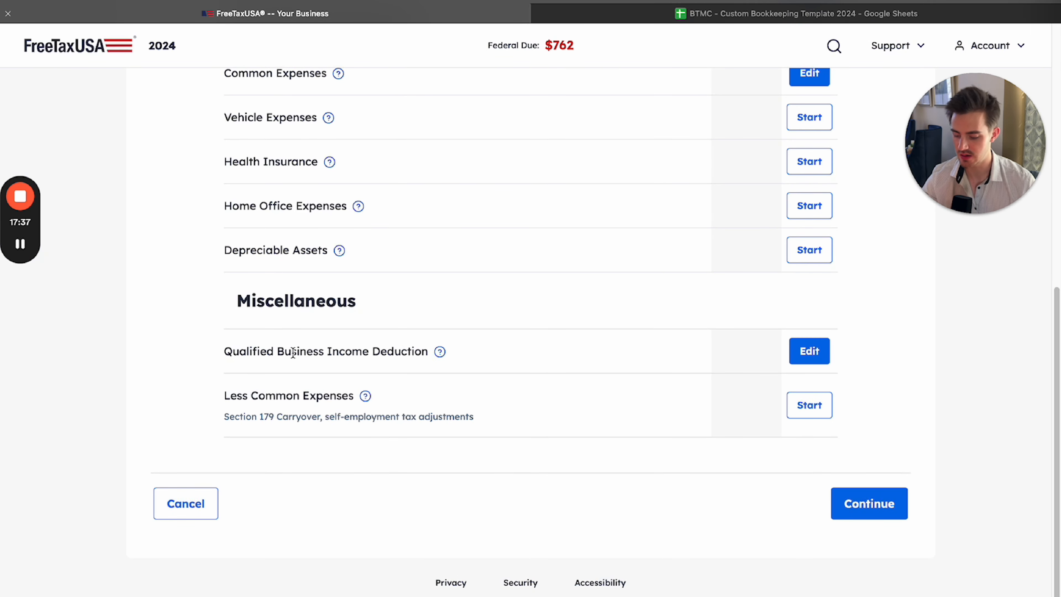
Open the Qualified Business Income Deduction questions and save the Yes answer for U.S. business and No for former employer
click(811, 357)
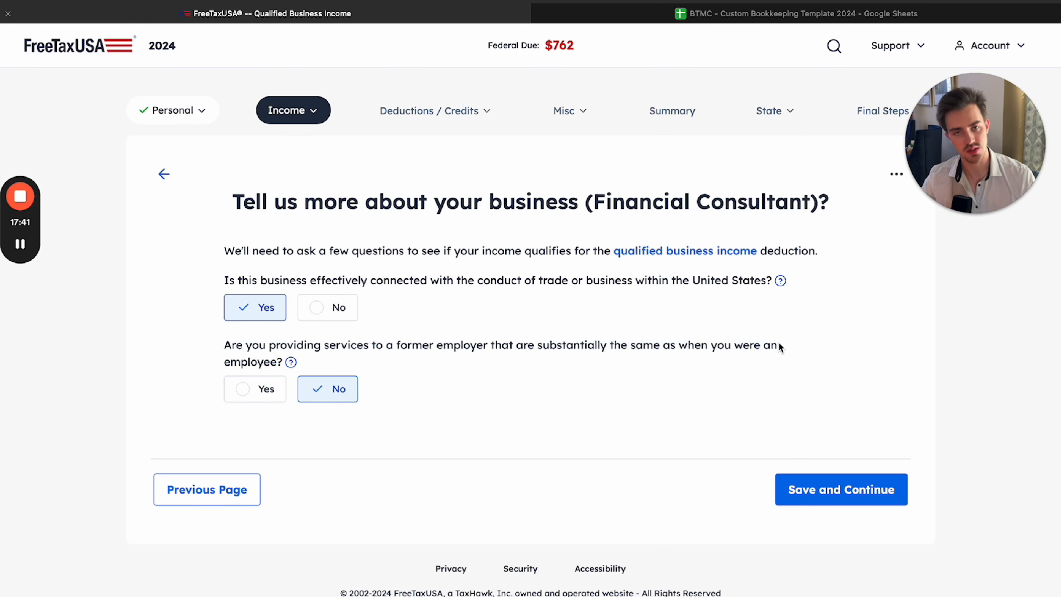
click(841, 489)
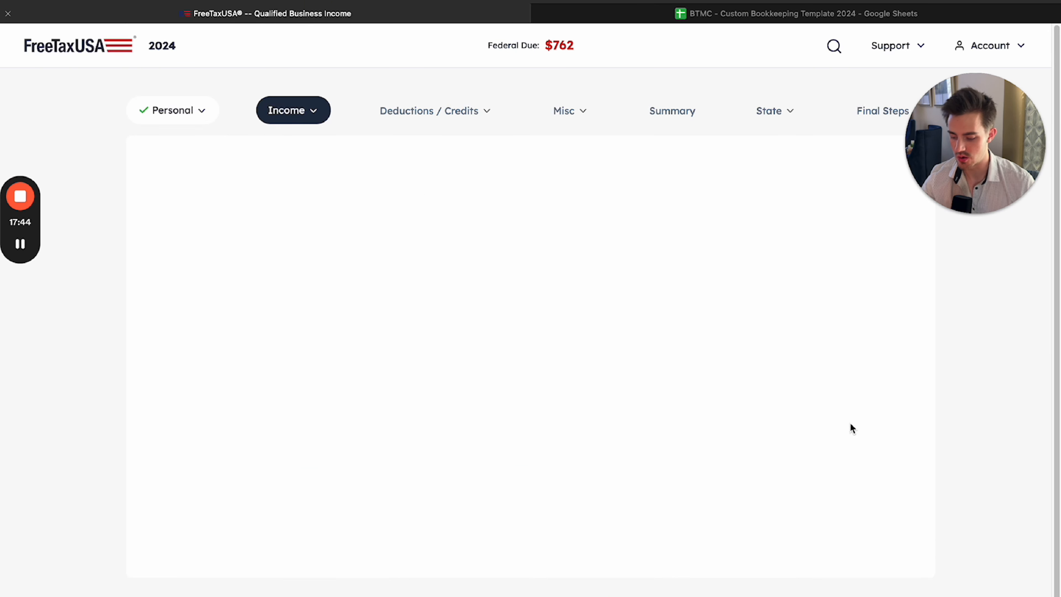
Reopen the Qualified Business Income Deduction section and read its qualifying questions about the business
click(805, 353)
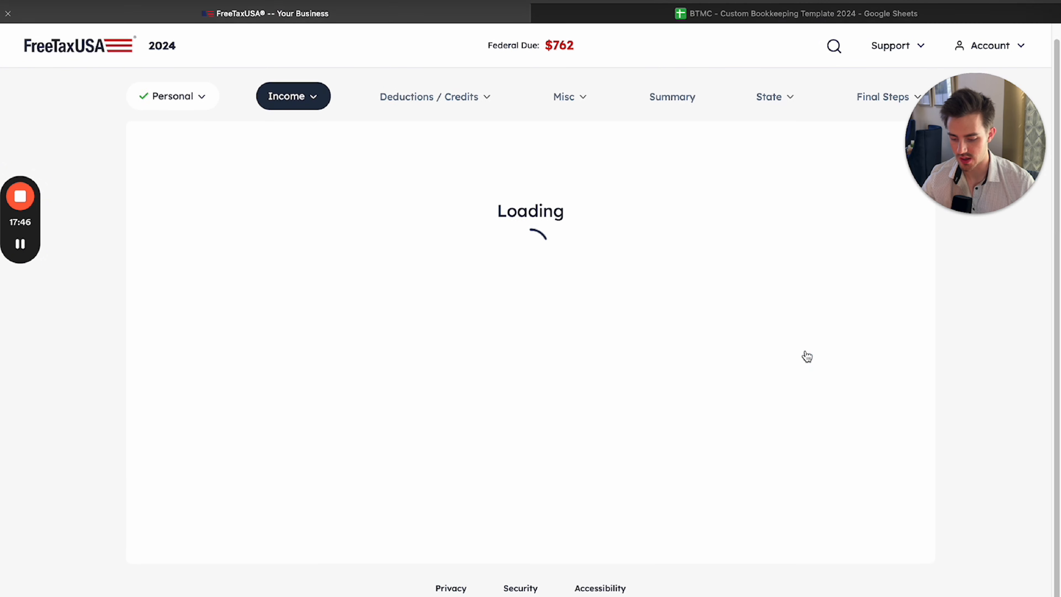
drag(222, 252, 538, 320)
click(572, 344)
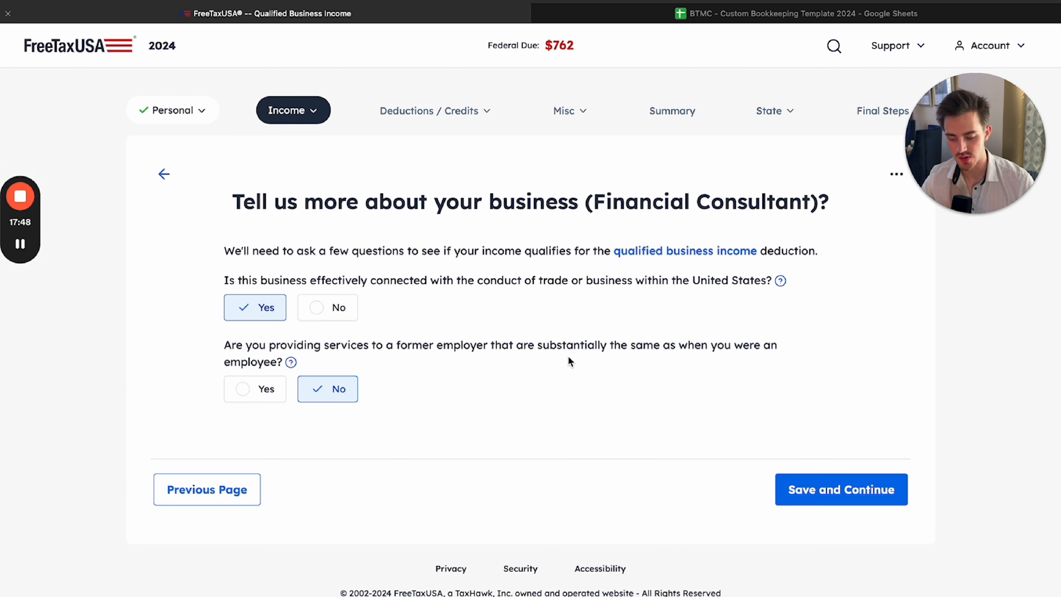
Review the two qualifying business questions and save Yes for the U.S. business connection and No for services to a former employer
drag(222, 279, 270, 281)
drag(568, 282, 753, 286)
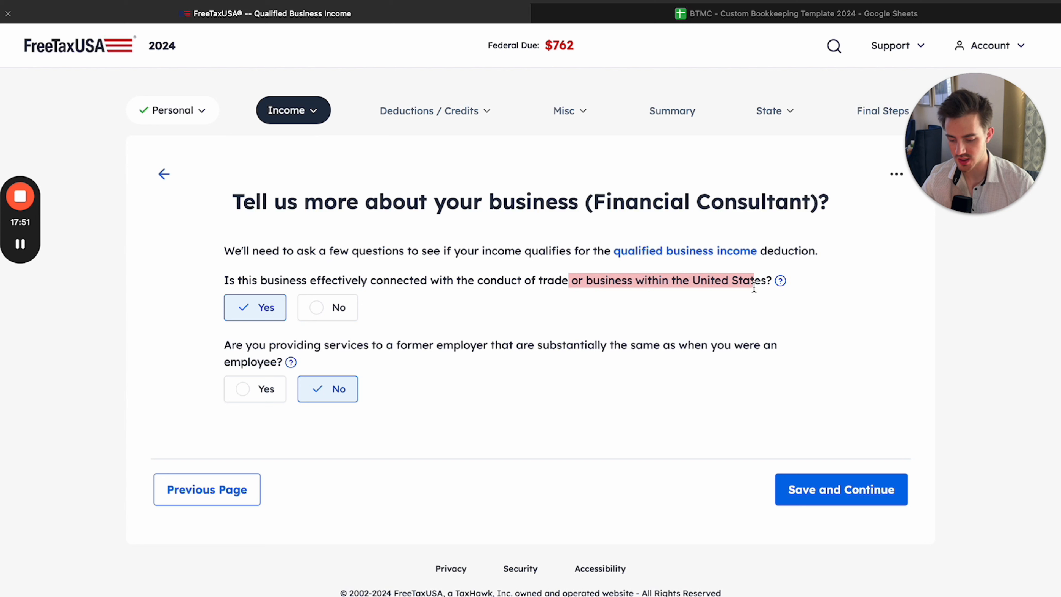
click(253, 349)
drag(222, 345, 545, 351)
click(548, 355)
drag(396, 347, 475, 364)
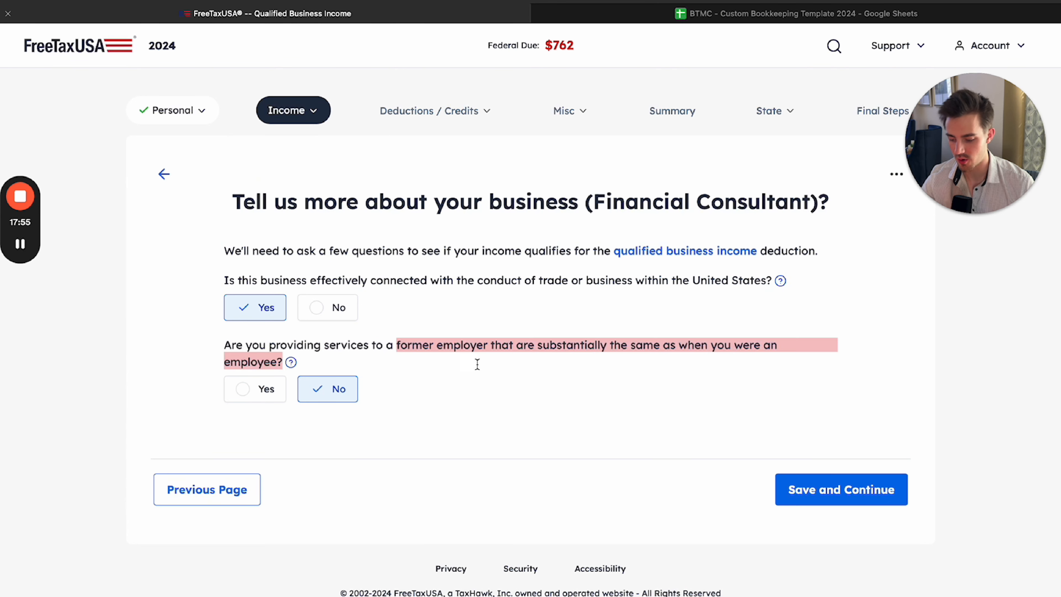
click(503, 363)
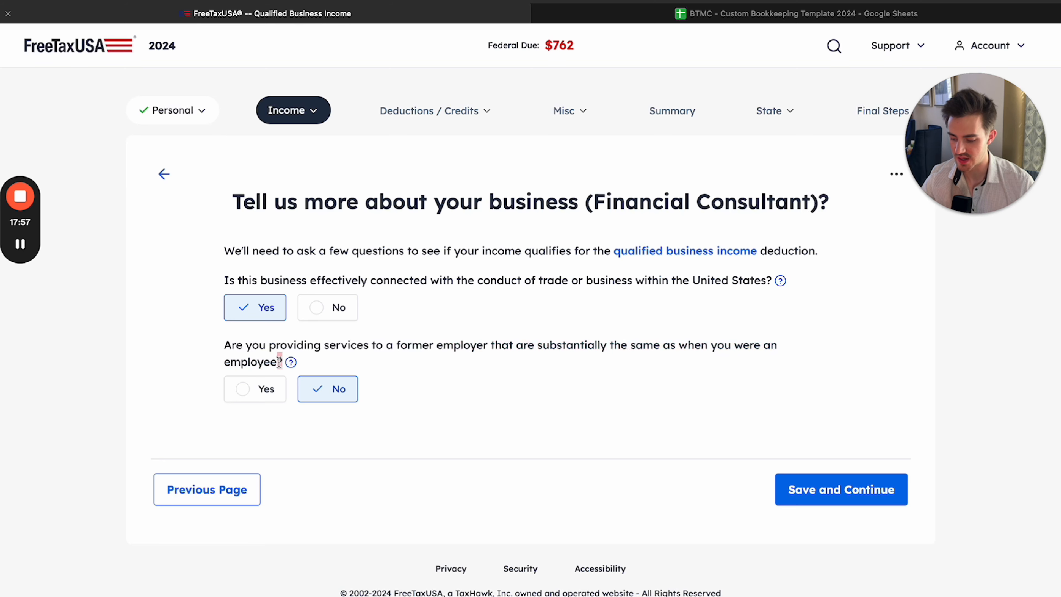
click(373, 347)
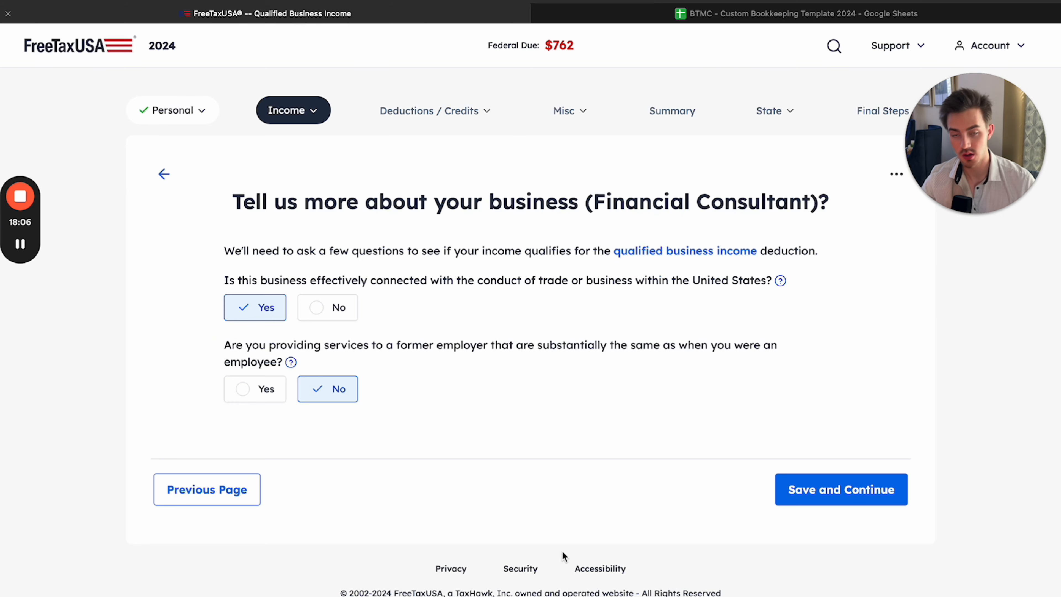
click(815, 495)
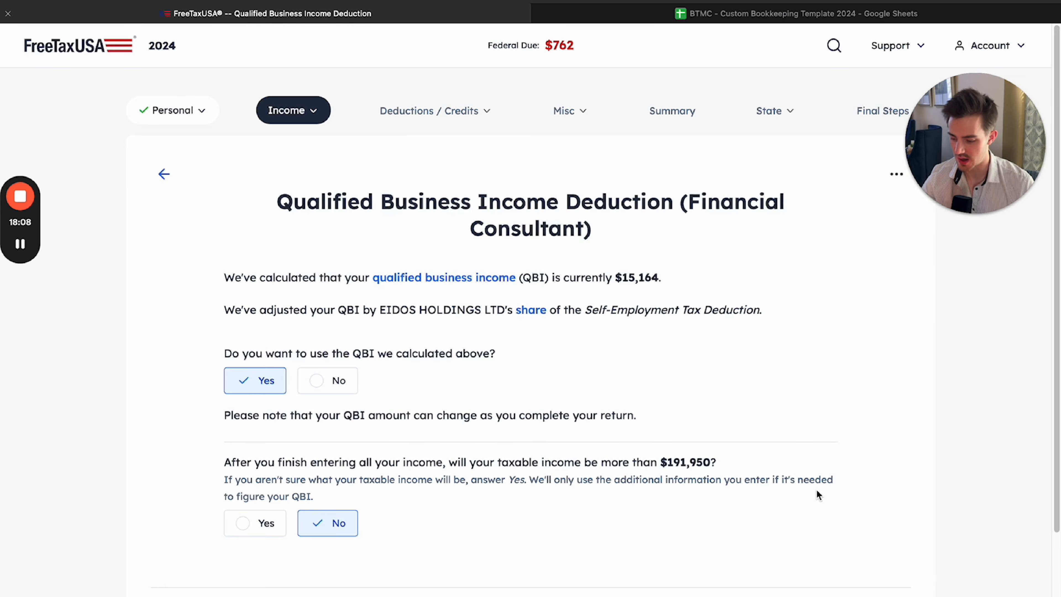
Review the calculated QBI and save Yes for using it and No for taxable income above $191,950
scroll(818, 495, down, 2)
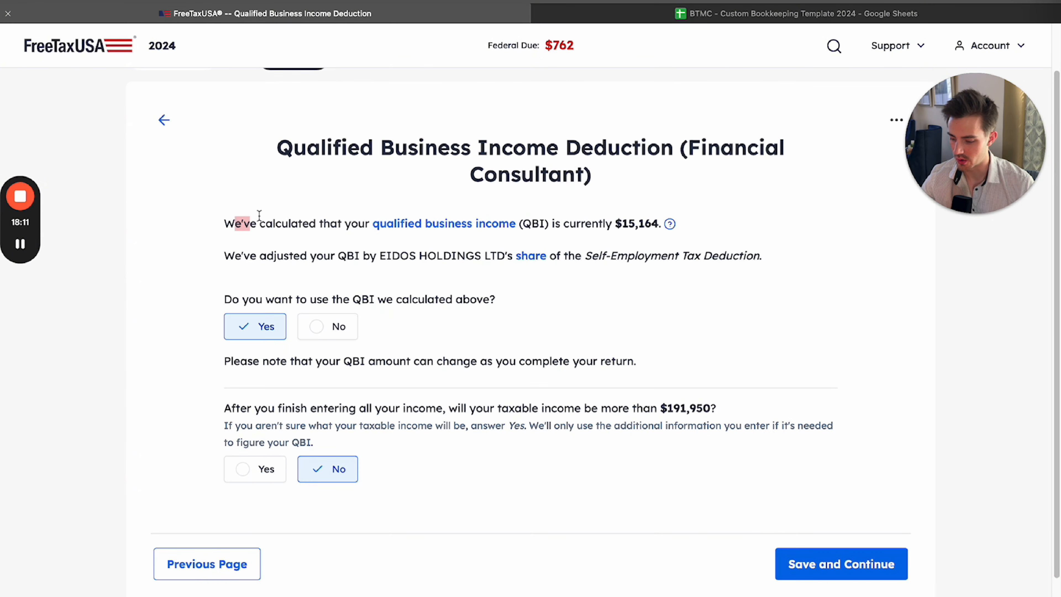
drag(235, 224, 657, 224)
click(584, 223)
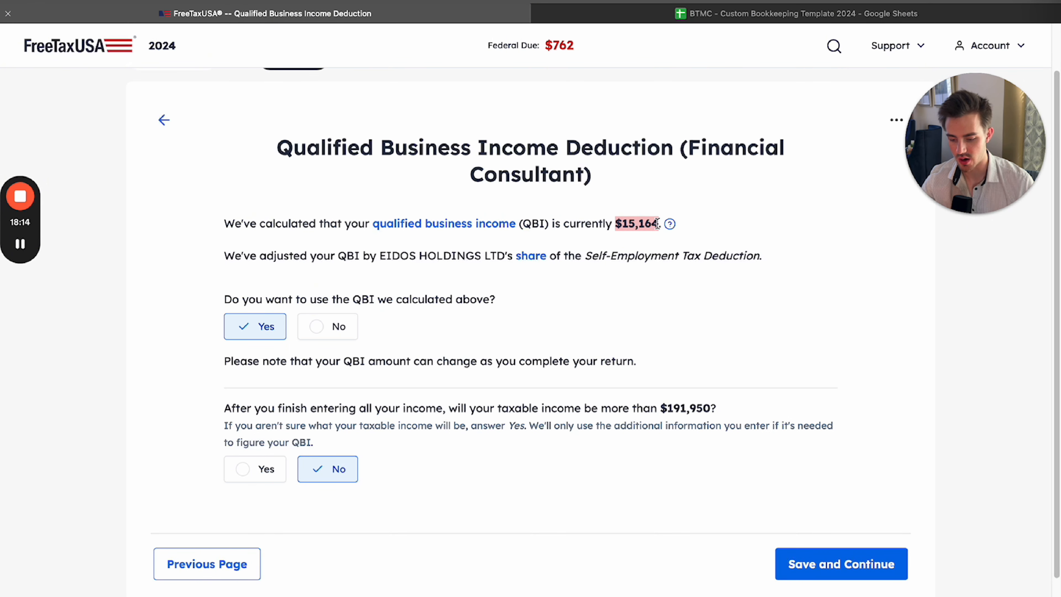
click(646, 250)
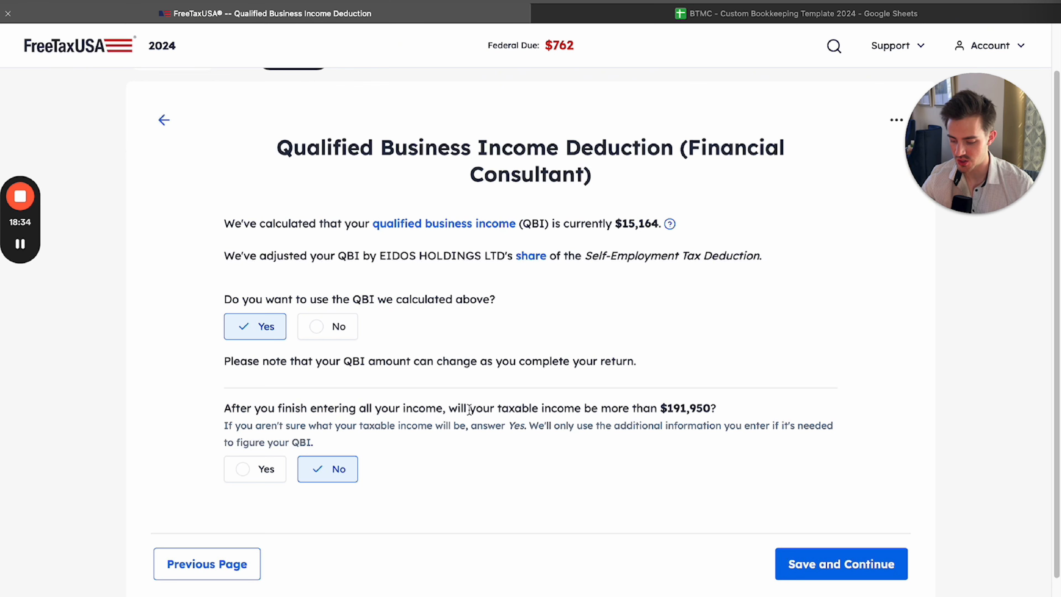
drag(666, 408, 714, 409)
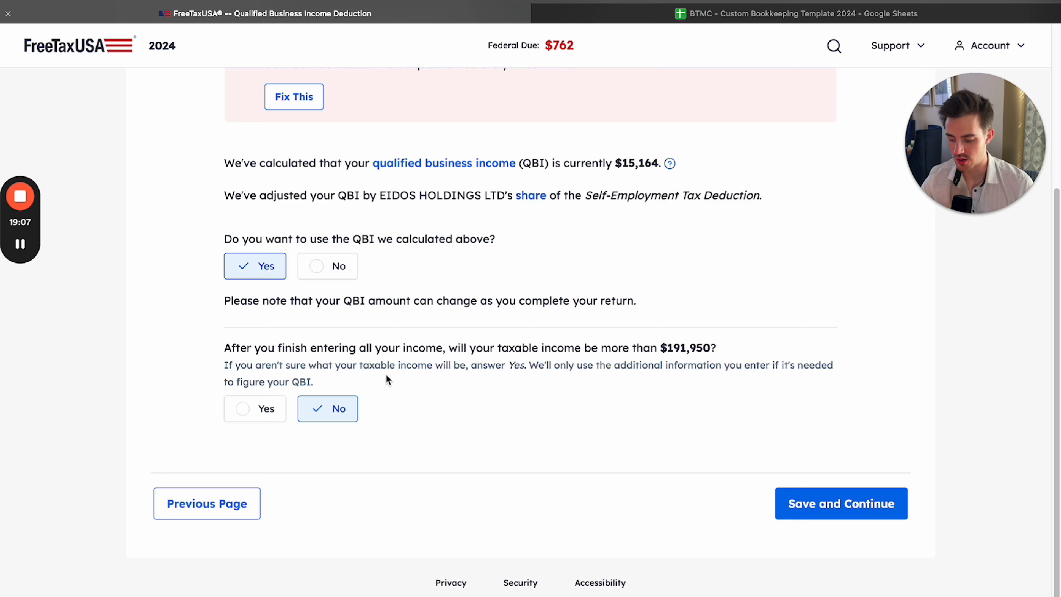
click(835, 503)
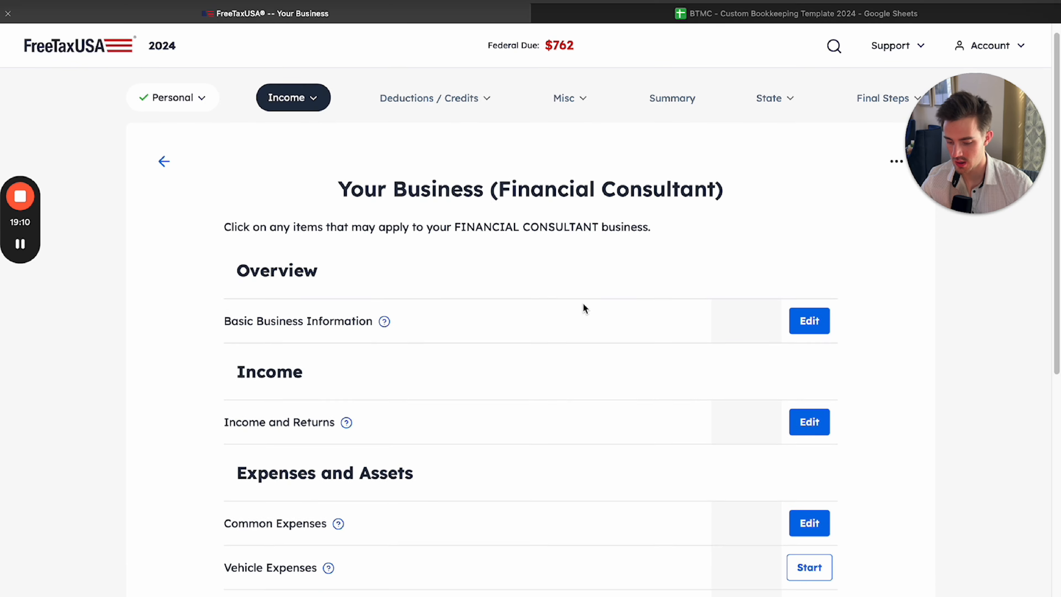
Check the Qualified Business Income Deduction entry in the financial consultant business overview and continue to the Schedule C business list
scroll(584, 303, down, 5)
scroll(584, 303, down, 2)
drag(232, 513, 409, 508)
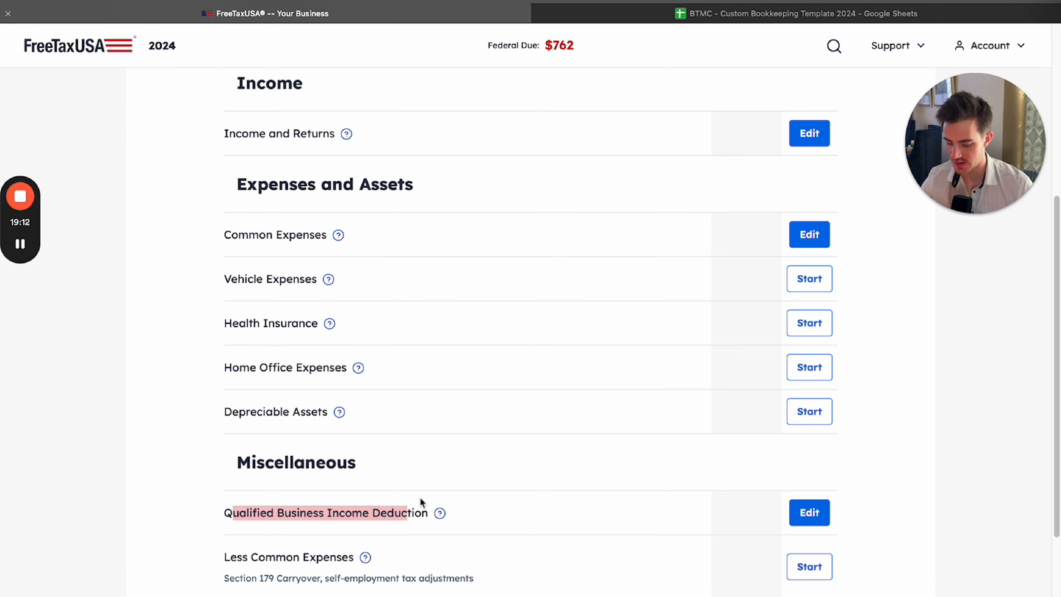
click(644, 413)
scroll(650, 389, down, 3)
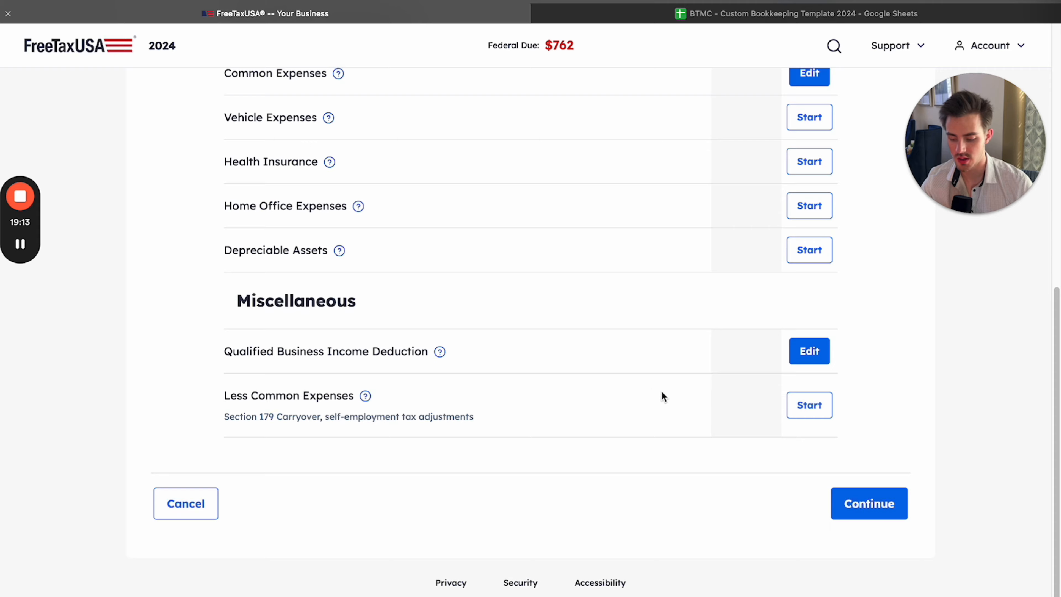
click(862, 504)
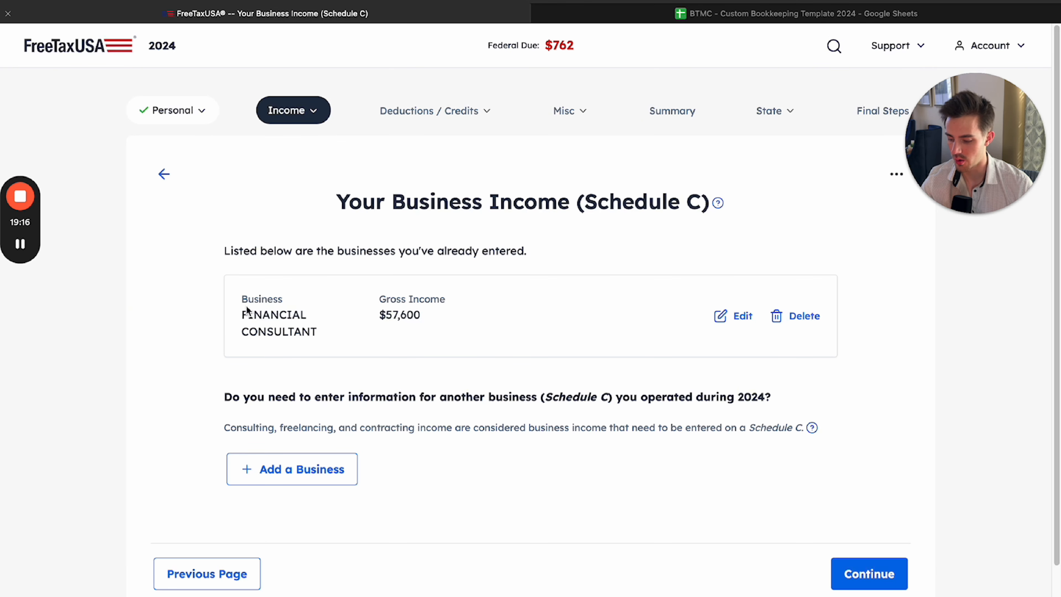
Review the Financial Consultant business and its gross income in the Schedule C list, then continue to the Your Income overview
drag(246, 309, 434, 349)
click(430, 360)
drag(264, 312, 386, 339)
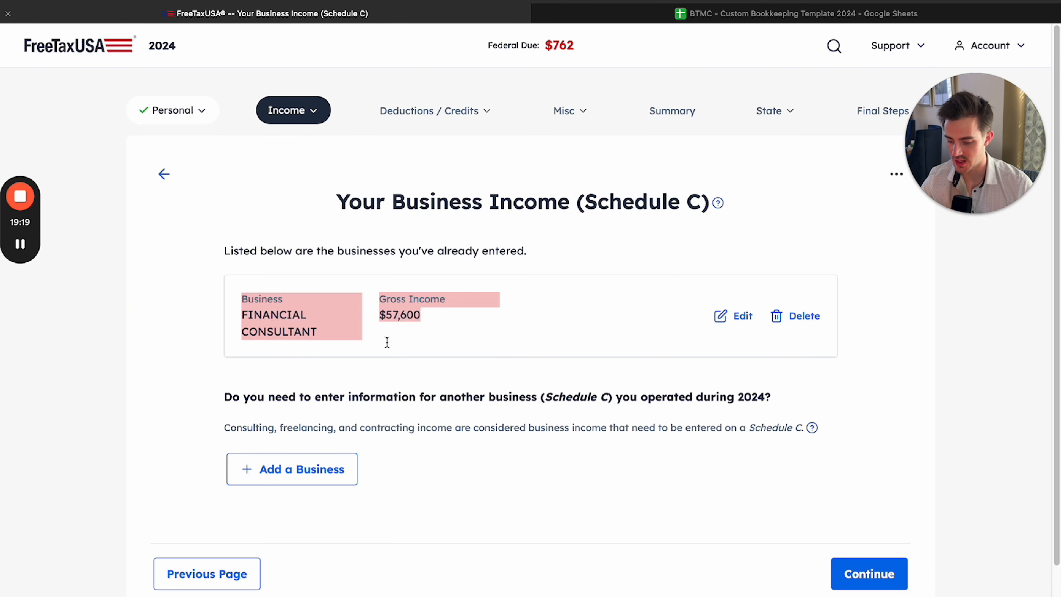
click(429, 353)
drag(248, 313, 306, 325)
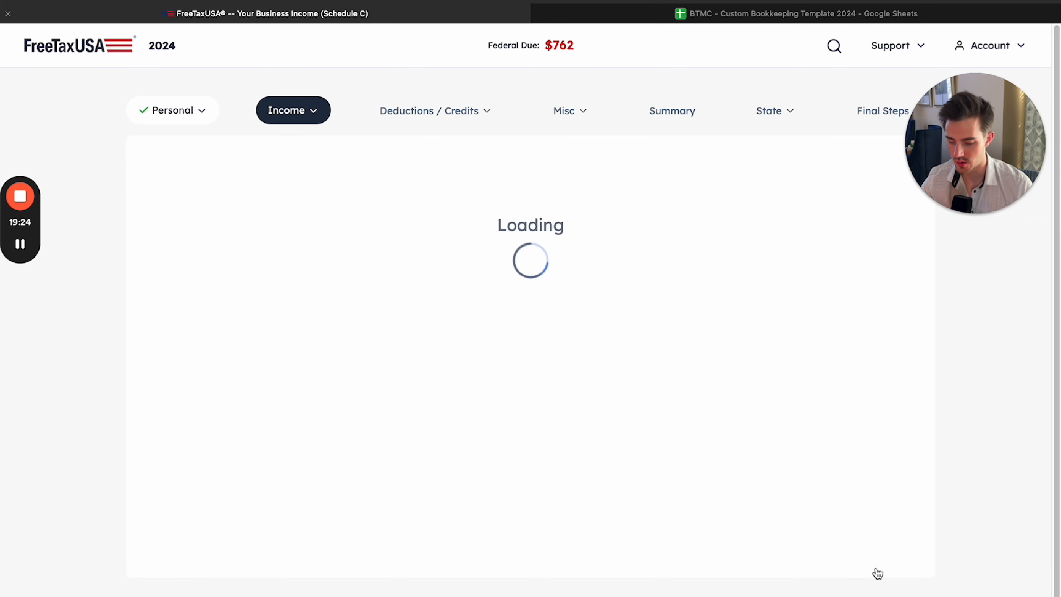
Examine the Your Income overview, comparing the wages, investments and Business Income (Schedule C) amounts
scroll(626, 384, down, 1)
scroll(627, 388, down, 10)
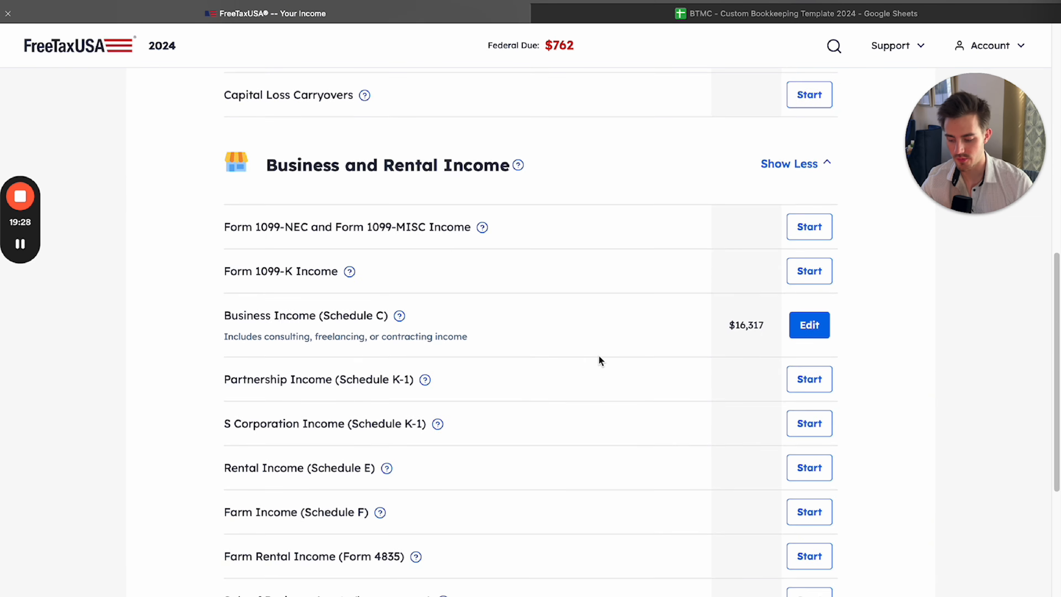
scroll(597, 355, down, 3)
scroll(545, 311, up, 14)
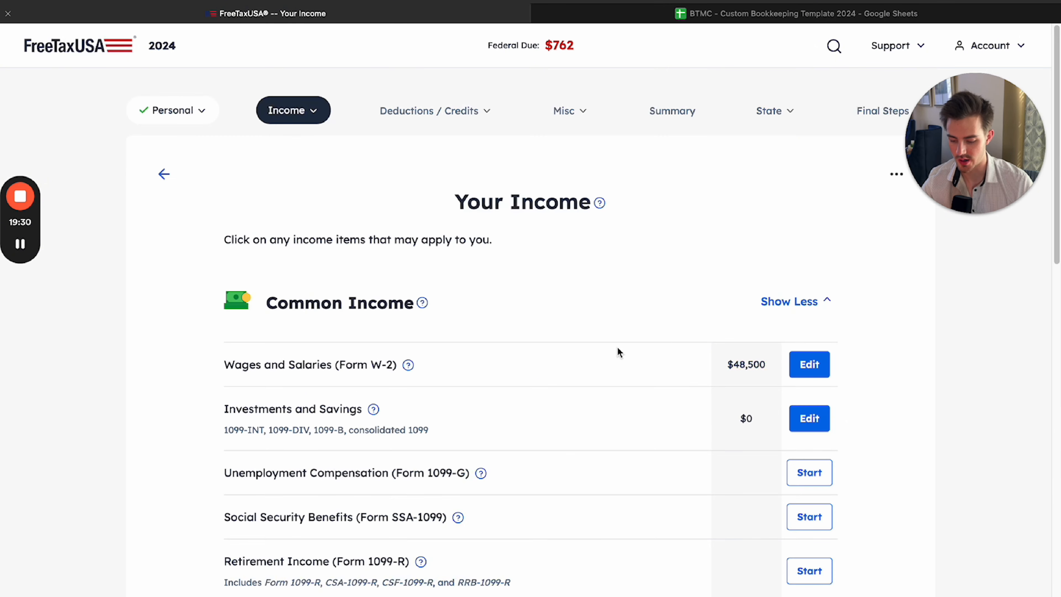
scroll(668, 368, down, 1)
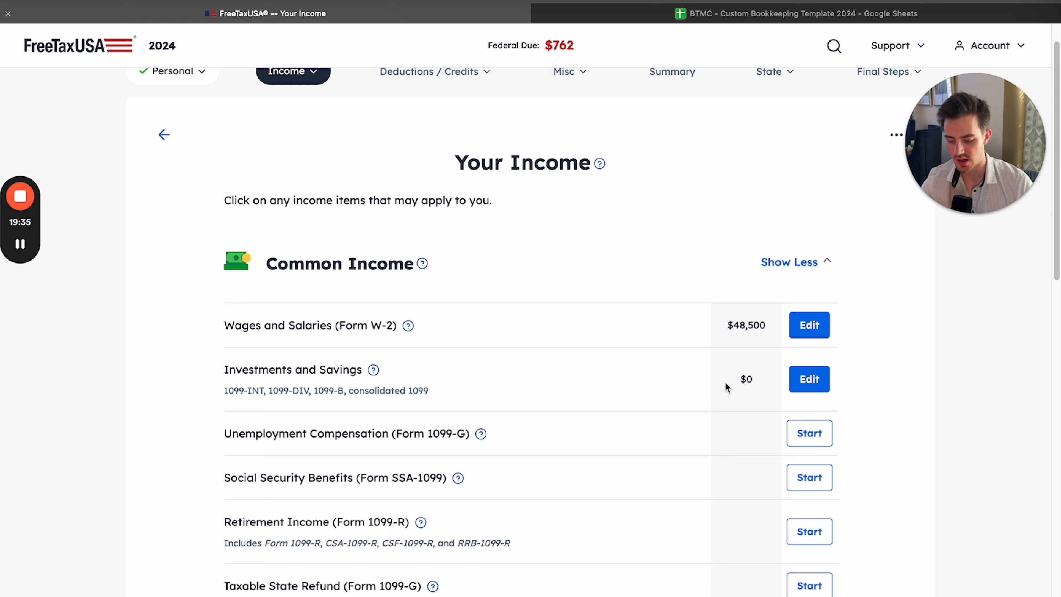
scroll(714, 403, down, 10)
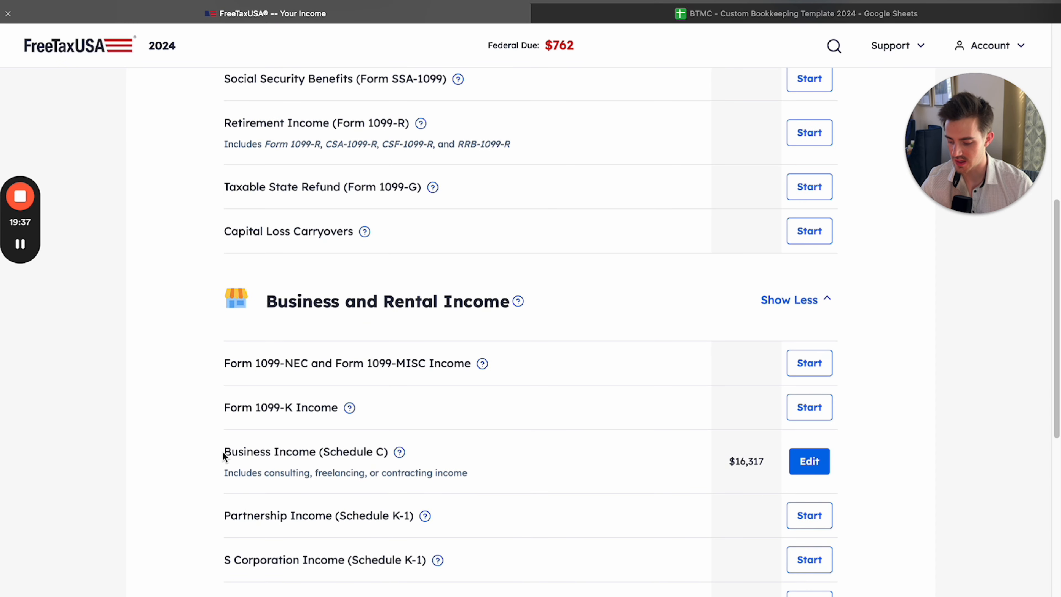
drag(433, 468, 443, 467)
drag(727, 462, 774, 458)
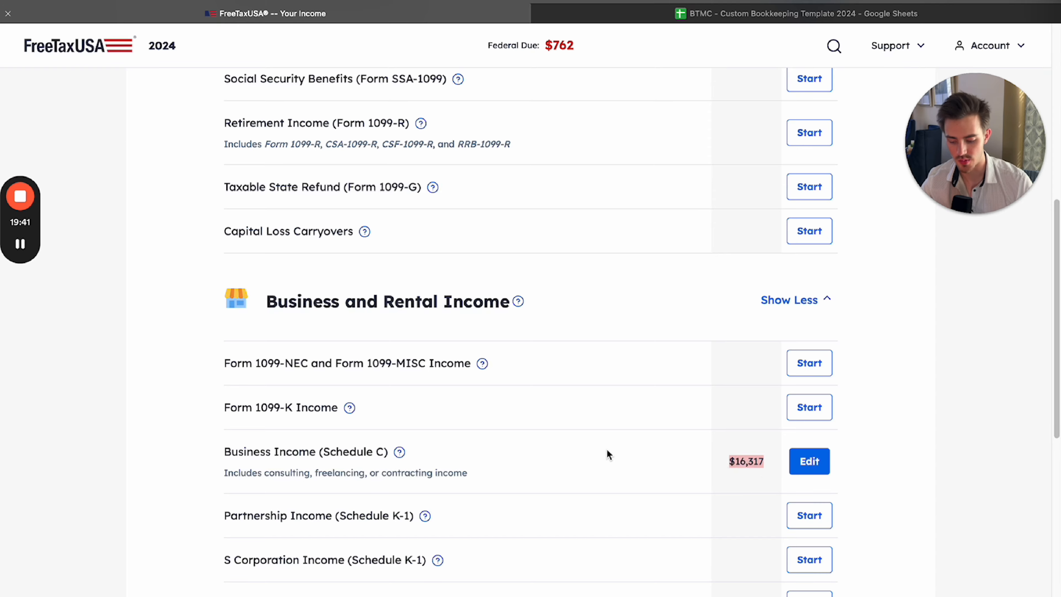
scroll(606, 450, down, 6)
scroll(595, 430, up, 4)
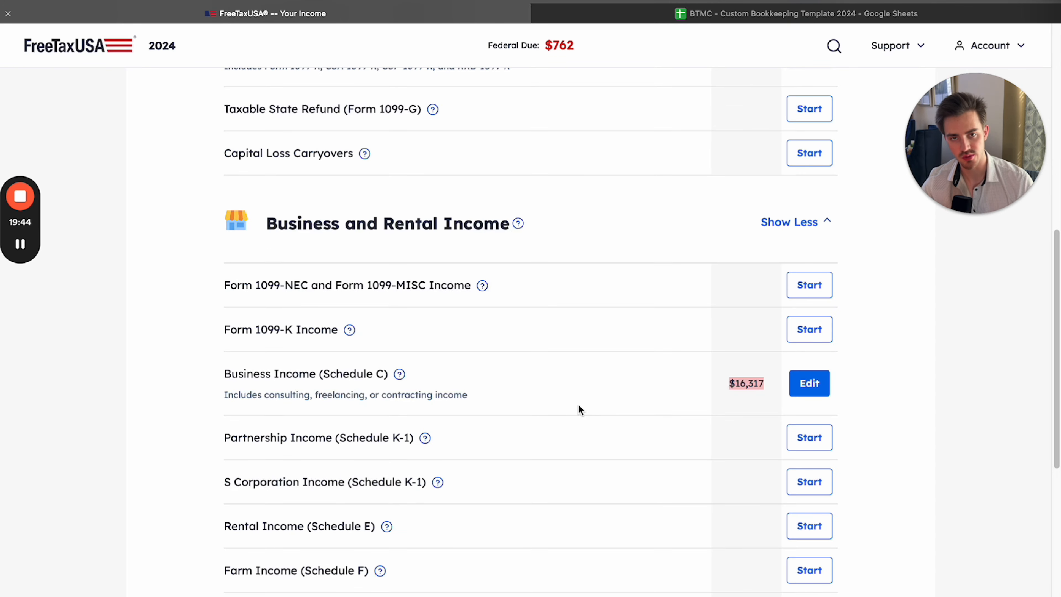
scroll(585, 389, up, 10)
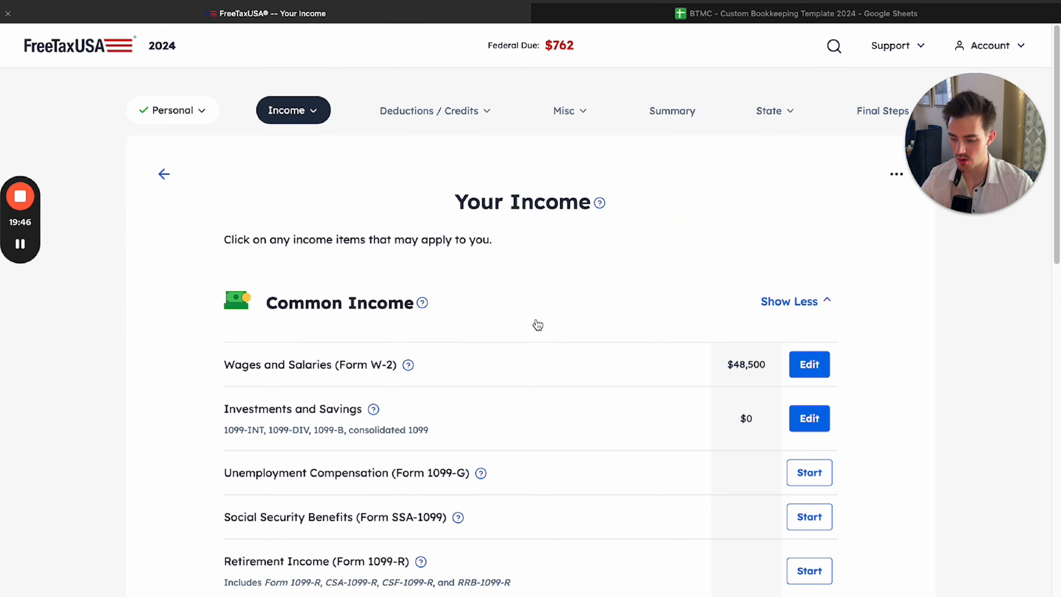